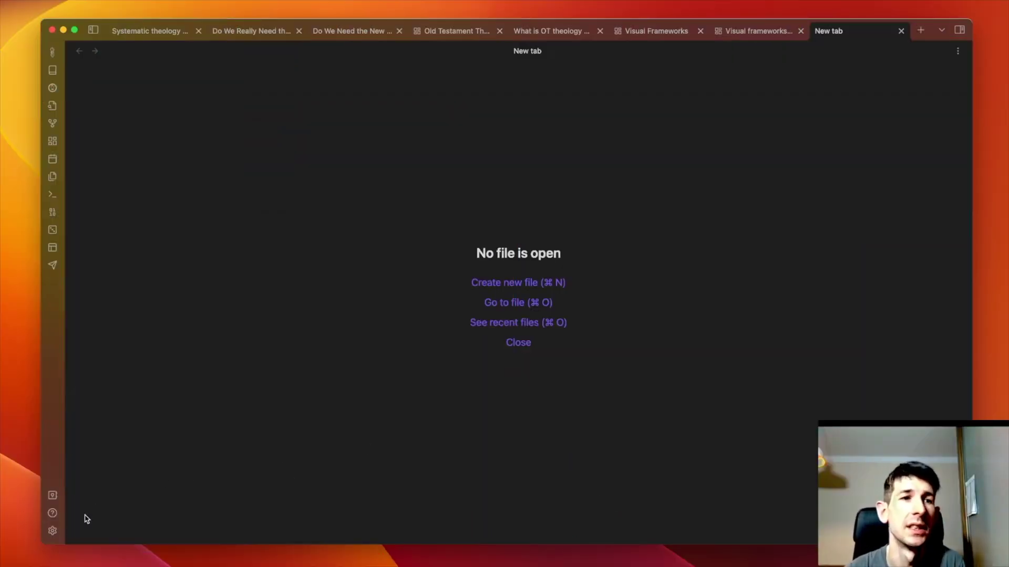
- Open the Core plugins settings and scroll through the plugin list
{"action": "left_click", "coordinate": [53, 532]}
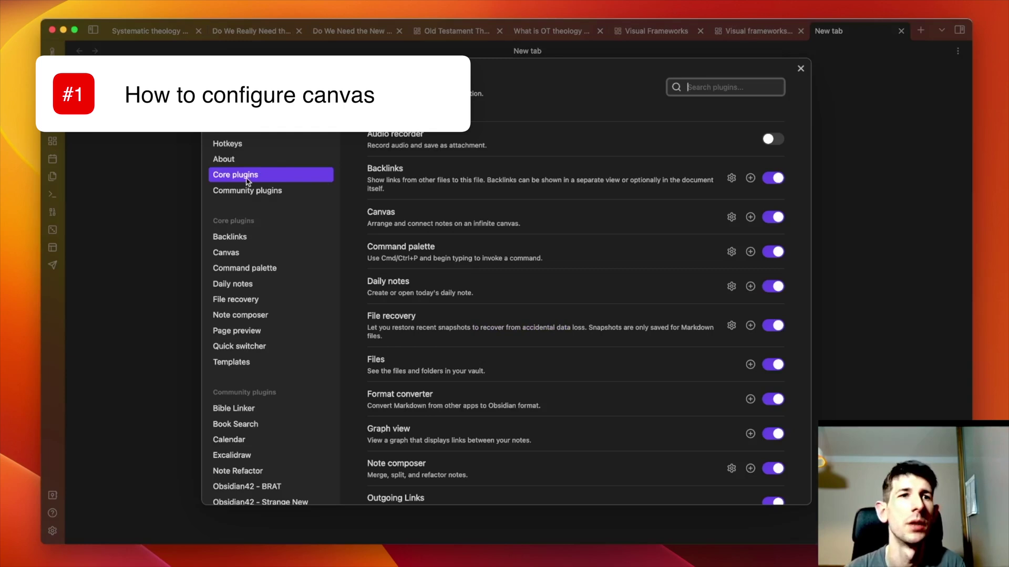
{"action": "scroll", "coordinate": [450, 208], "scroll_direction": "down", "scroll_amount": 3}
{"action": "scroll", "coordinate": [450, 208], "scroll_direction": "down", "scroll_amount": 10}
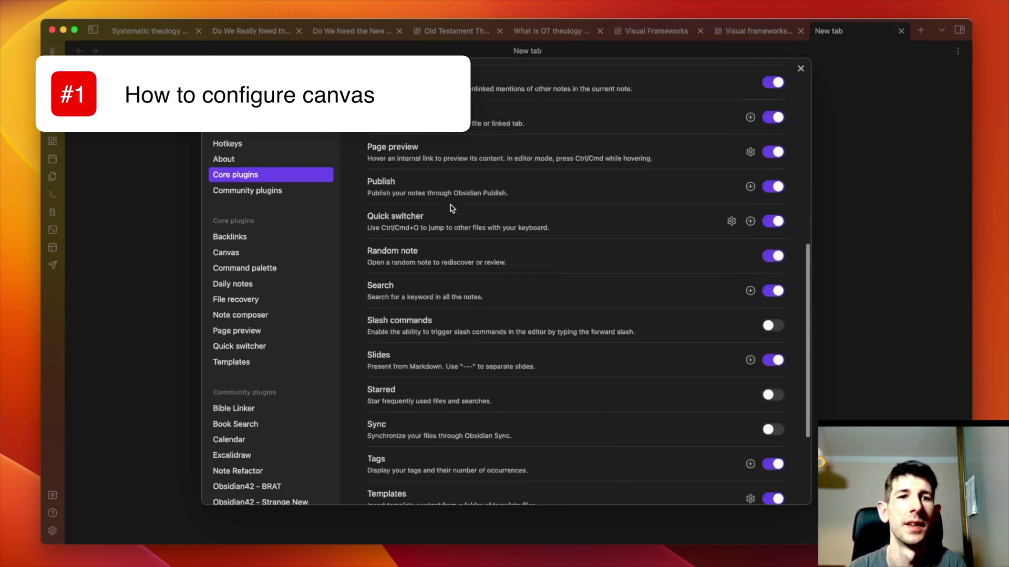
{"action": "scroll", "coordinate": [450, 208], "scroll_direction": "up", "scroll_amount": 3}
{"action": "scroll", "coordinate": [451, 208], "scroll_direction": "down", "scroll_amount": 3}
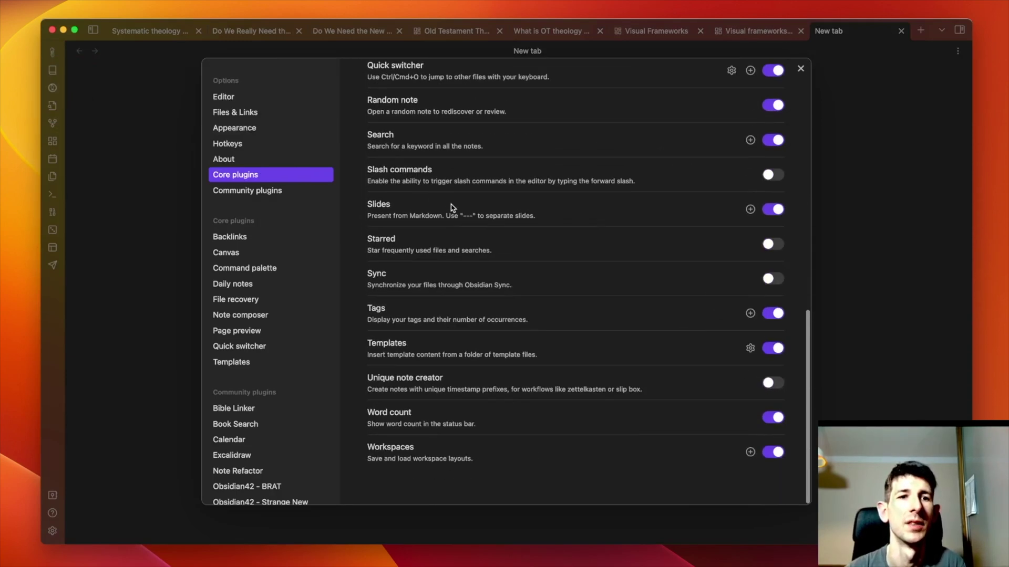
{"action": "scroll", "coordinate": [472, 184], "scroll_direction": "up", "scroll_amount": 10}
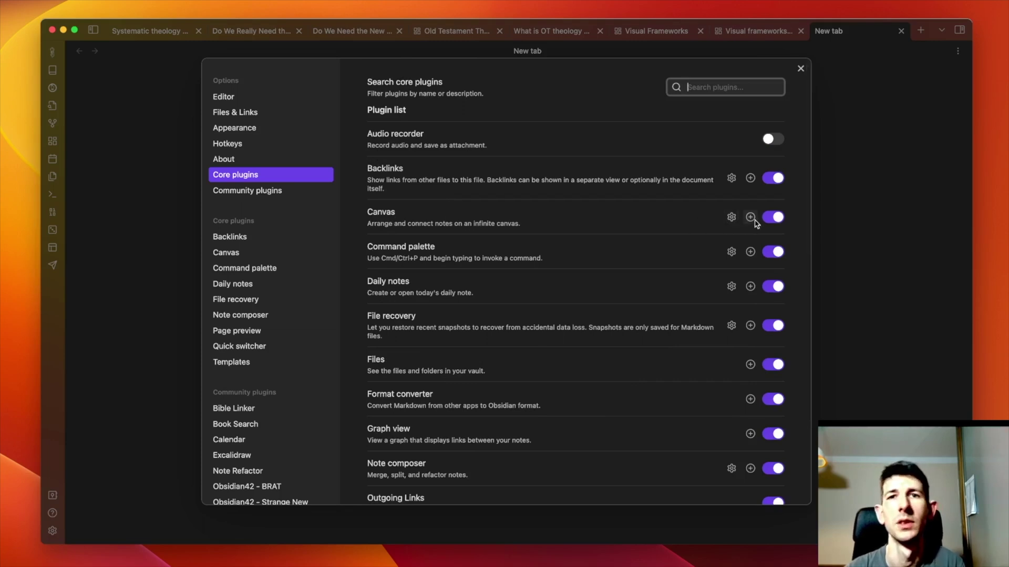
- Switch the Canvas plugin off and back on, with a brief look at Community plugins
{"action": "left_click", "coordinate": [773, 218]}
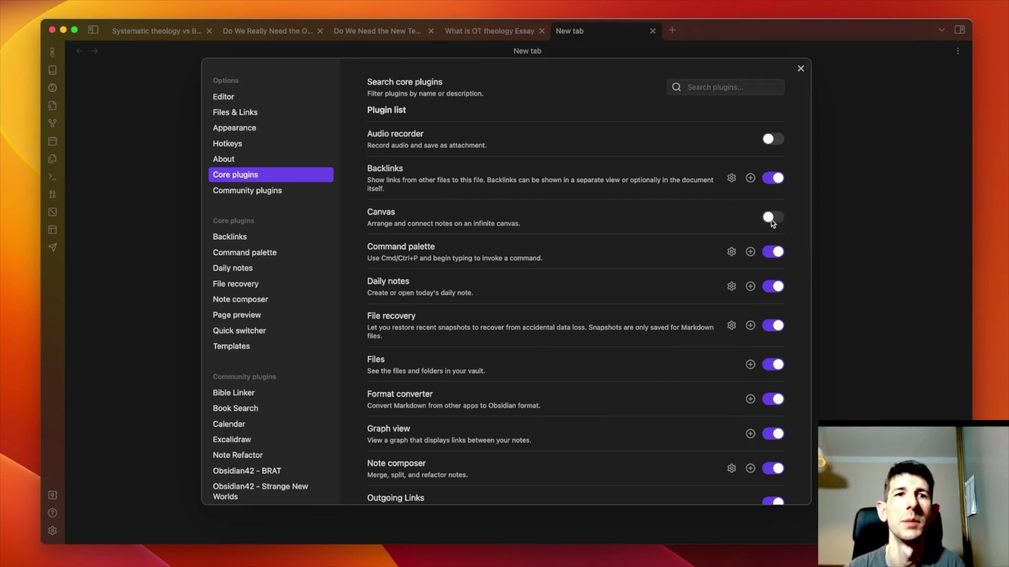
{"action": "left_click", "coordinate": [772, 221]}
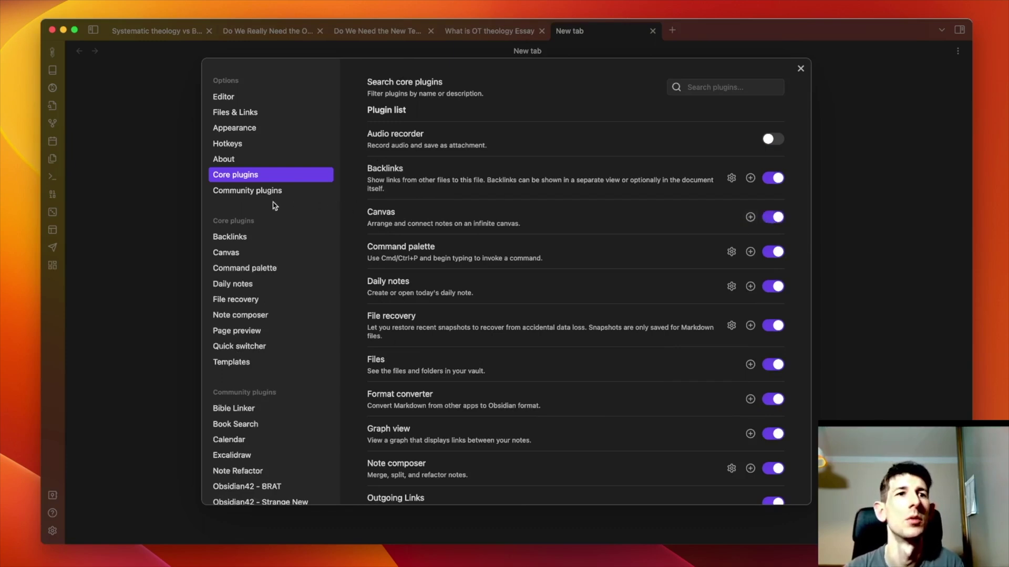
{"action": "left_click", "coordinate": [256, 190]}
{"action": "left_click", "coordinate": [256, 176]}
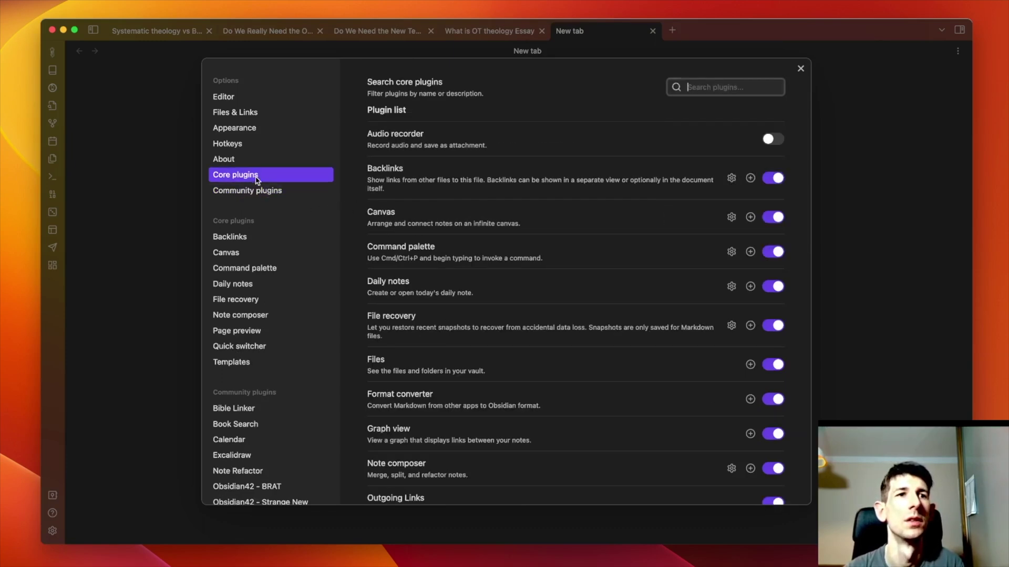
- Keep Canvas wheel on Pan and drag on Show menu, set card labels to On hover, close Settings
{"action": "left_click", "coordinate": [733, 218]}
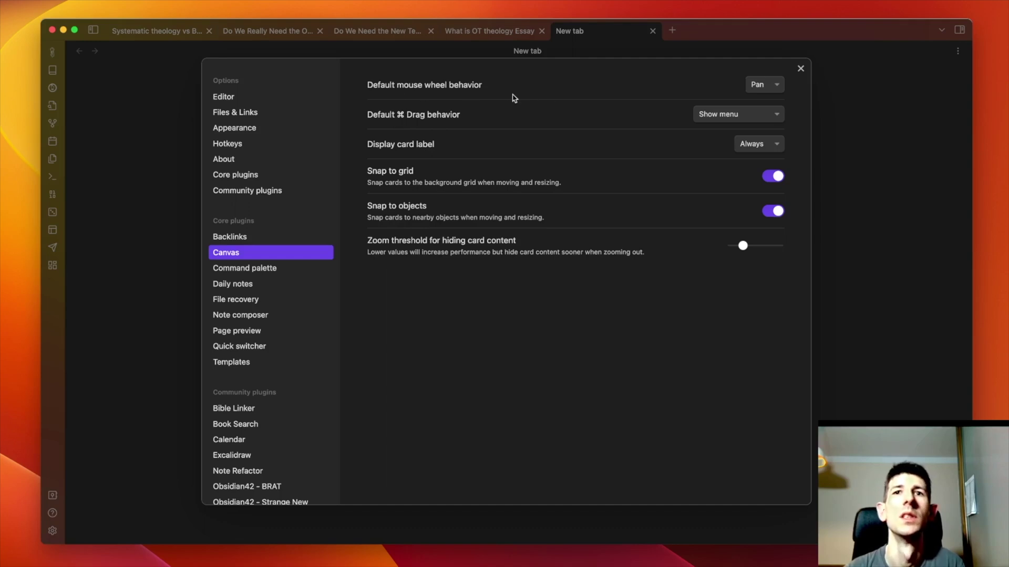
{"action": "left_click", "coordinate": [760, 84]}
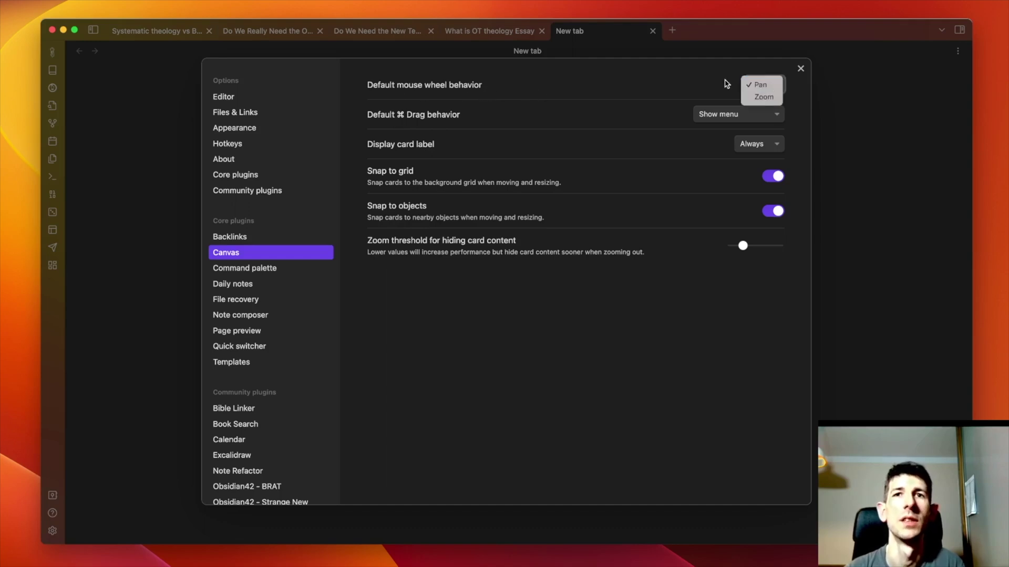
{"action": "left_click", "coordinate": [667, 83]}
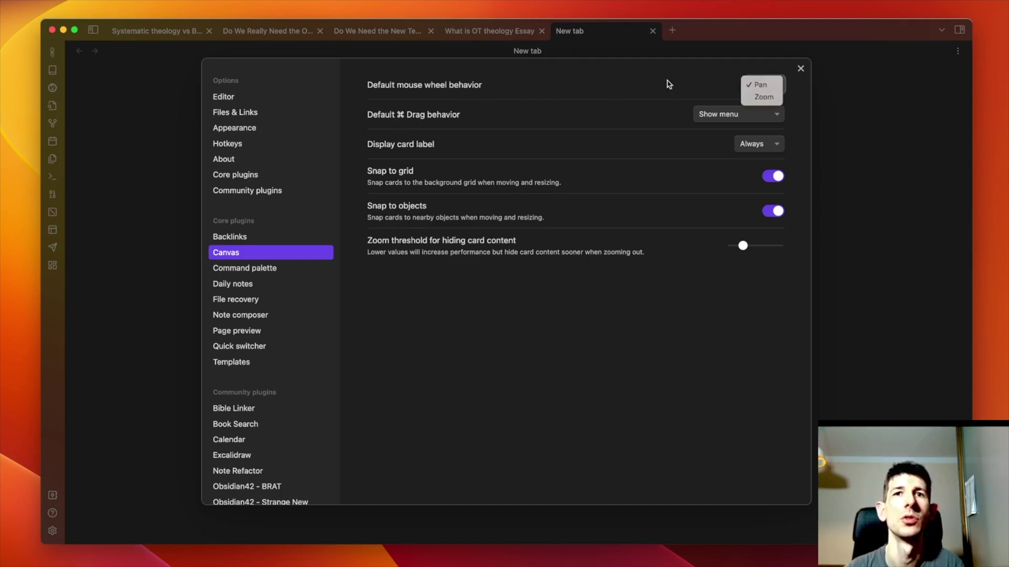
{"action": "left_click", "coordinate": [728, 120]}
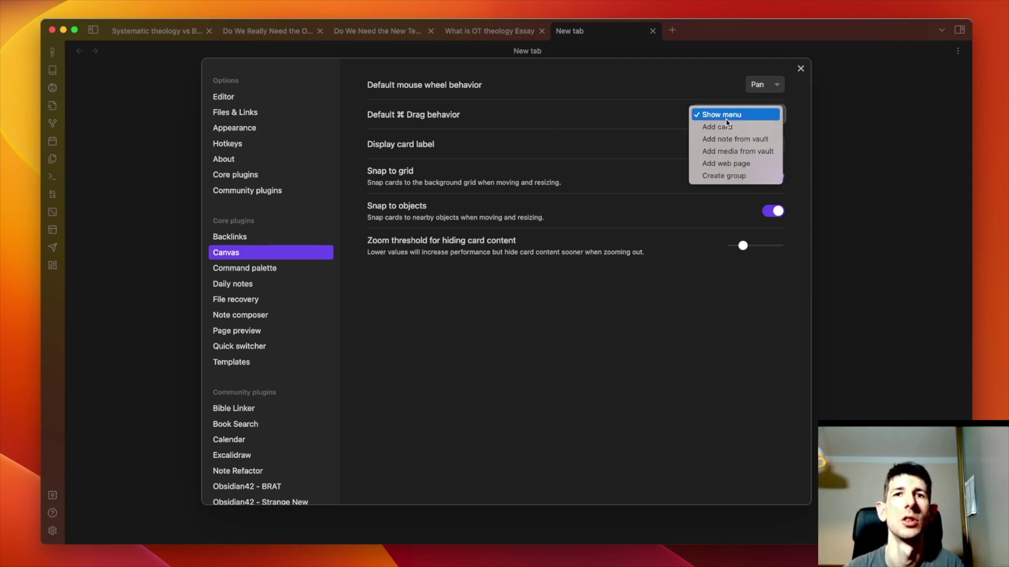
{"action": "left_click", "coordinate": [599, 120]}
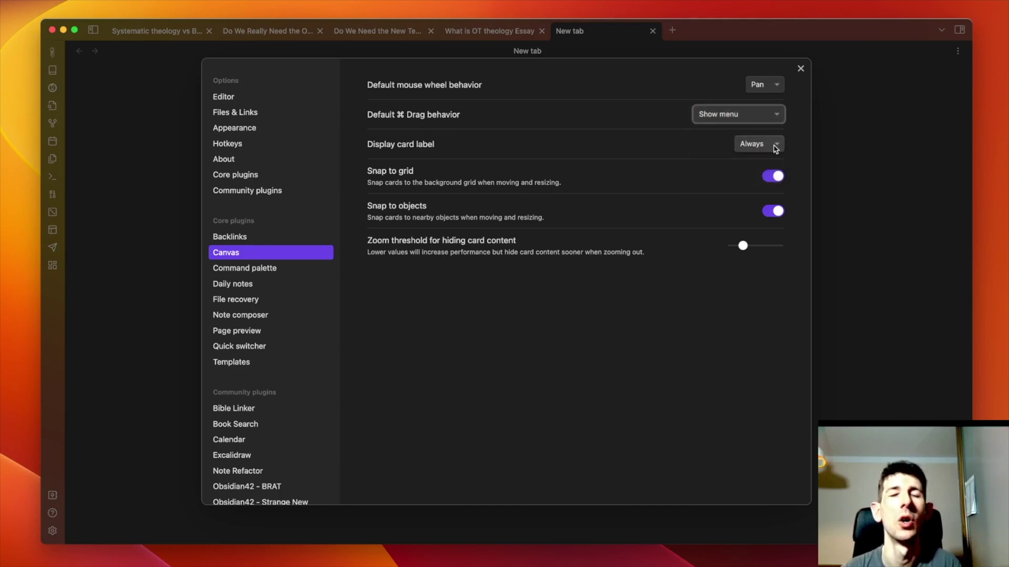
{"action": "left_click", "coordinate": [774, 147]}
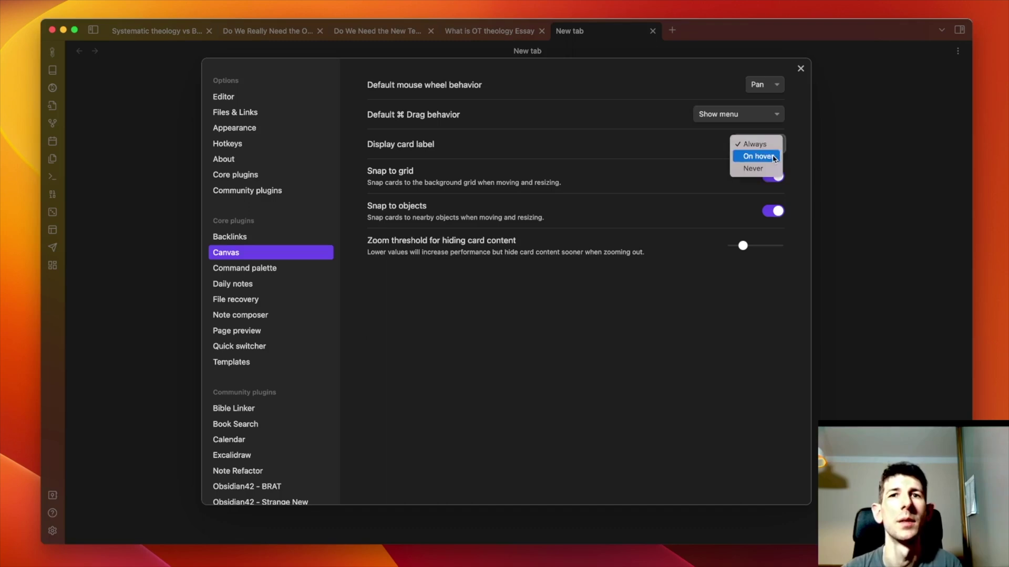
{"action": "left_click", "coordinate": [775, 156]}
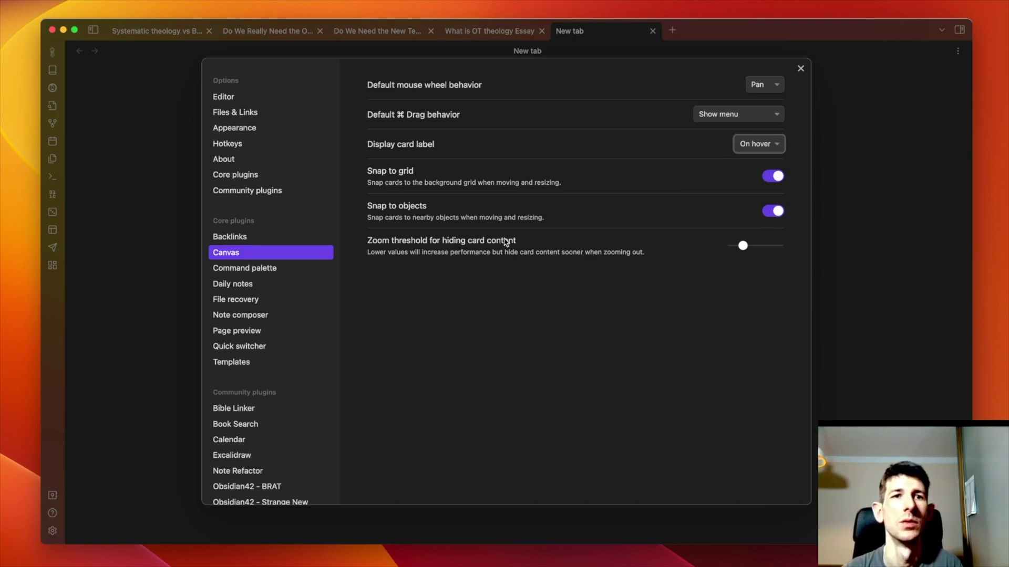
{"action": "left_click", "coordinate": [801, 70]}
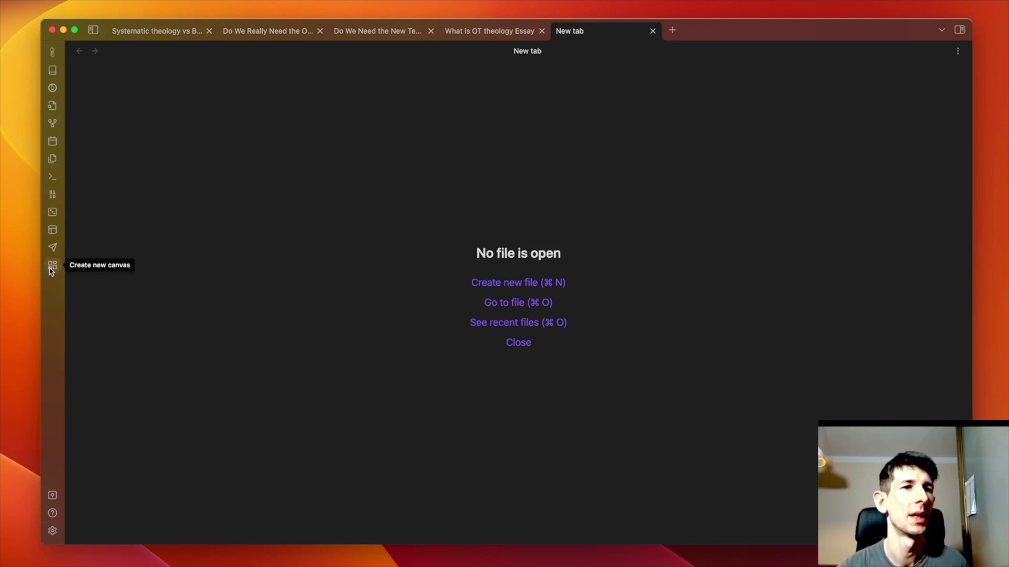
- Create a new canvas through the 'can' command and name it Prayer
{"action": "key", "text": "super+p"}
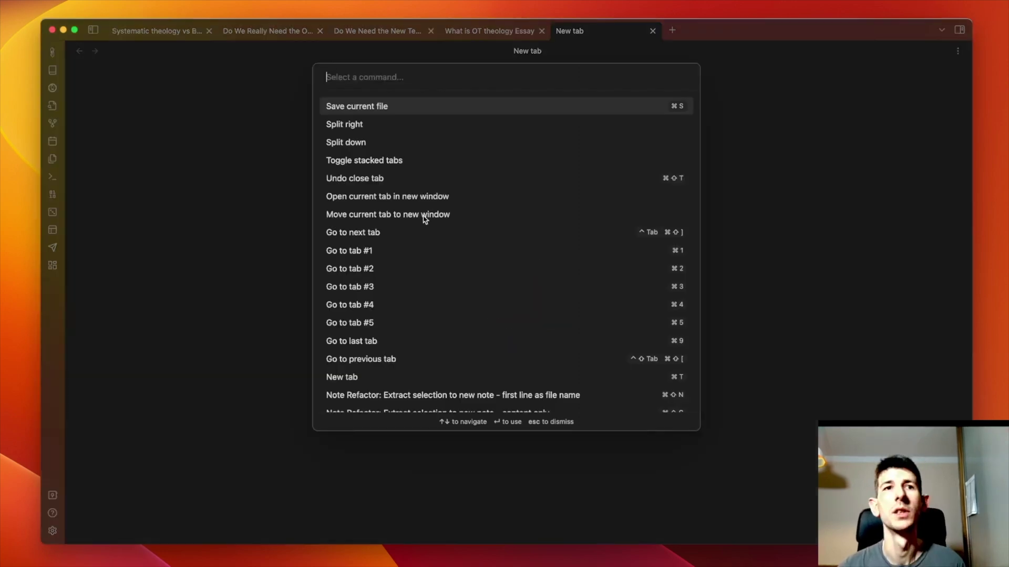
{"action": "type", "text": "can"}
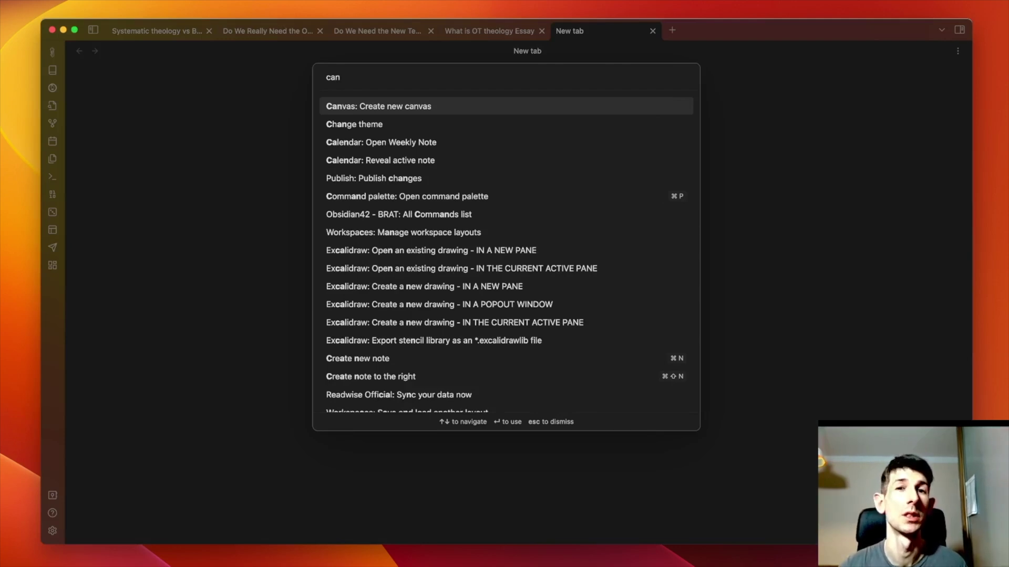
{"action": "key", "text": "Return"}
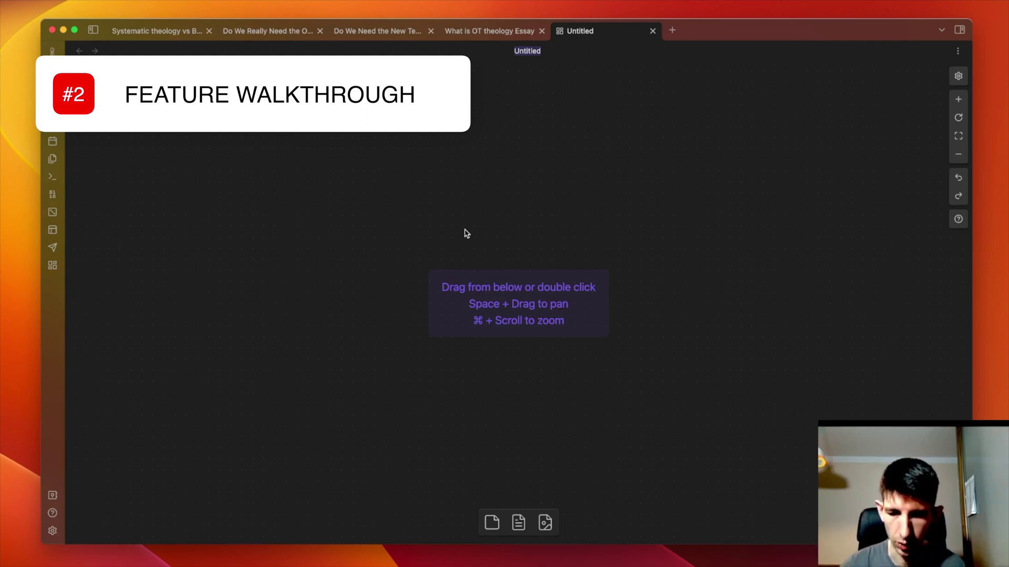
{"action": "type", "text": "Prayer"}
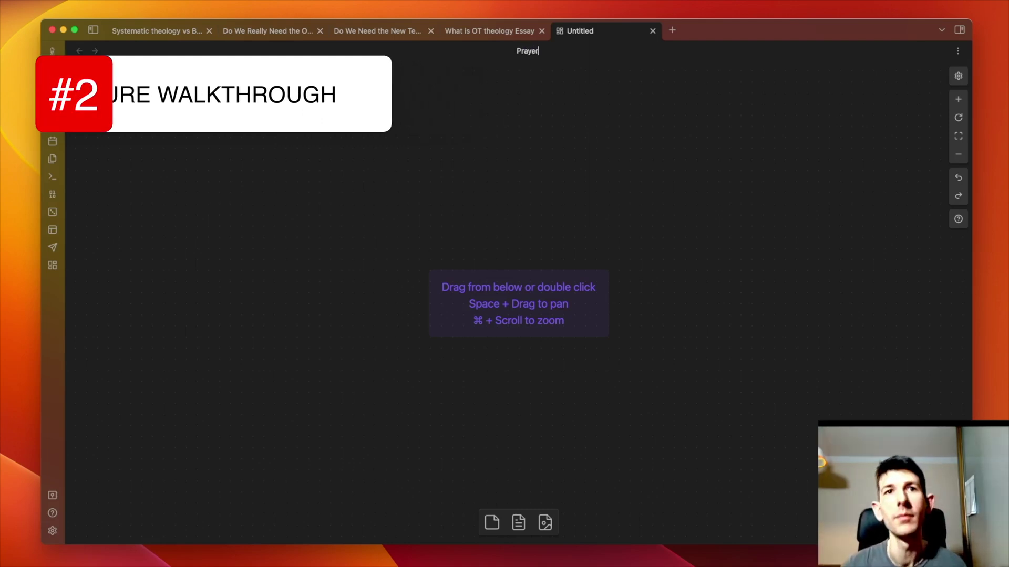
{"action": "key", "text": "Return"}
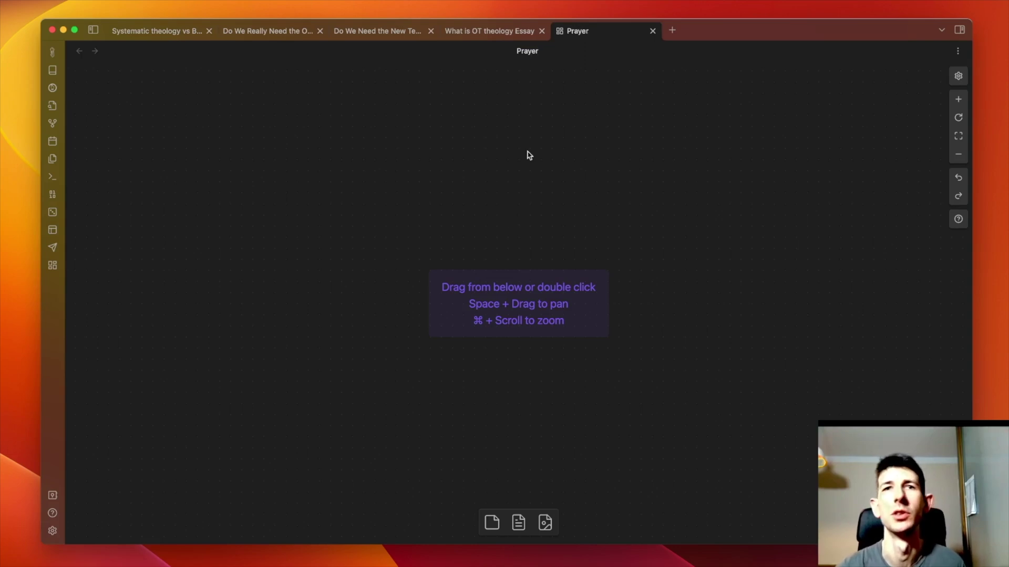
{"action": "key", "text": "super+p"}
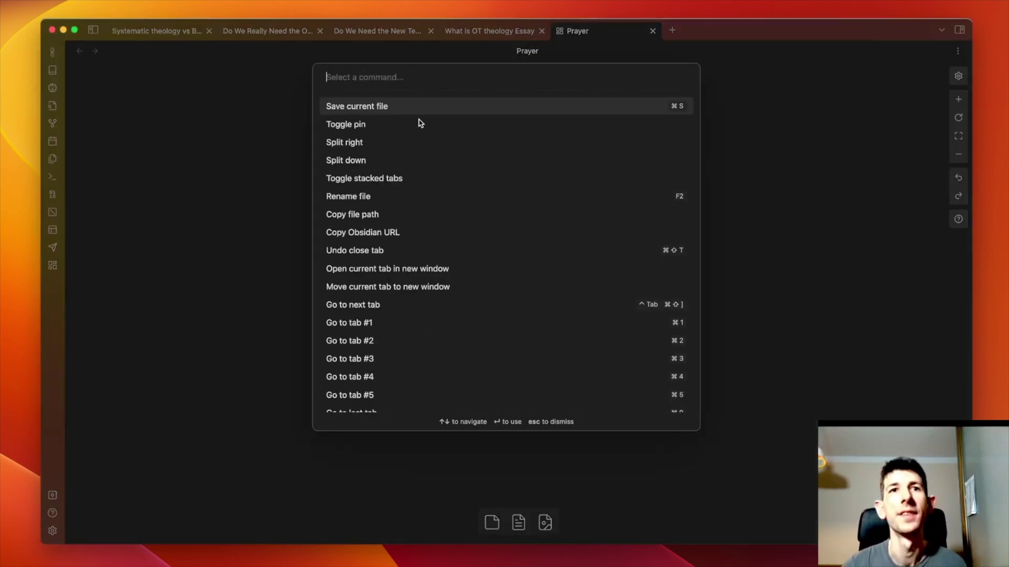
{"action": "key", "text": "Escape"}
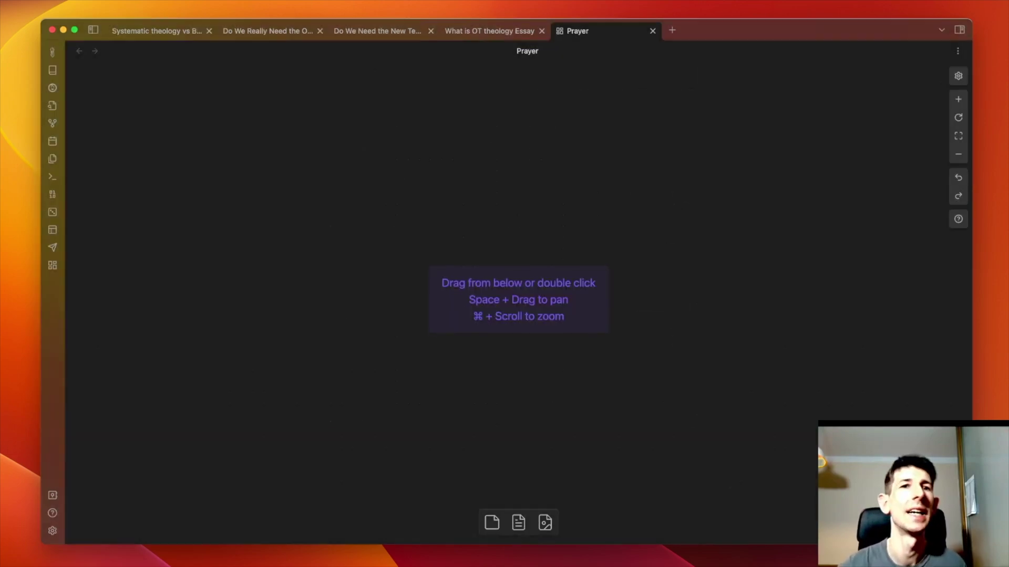
- Add a text card reading 'Prayer habits' to the Prayer canvas
{"action": "right_click", "coordinate": [454, 168]}
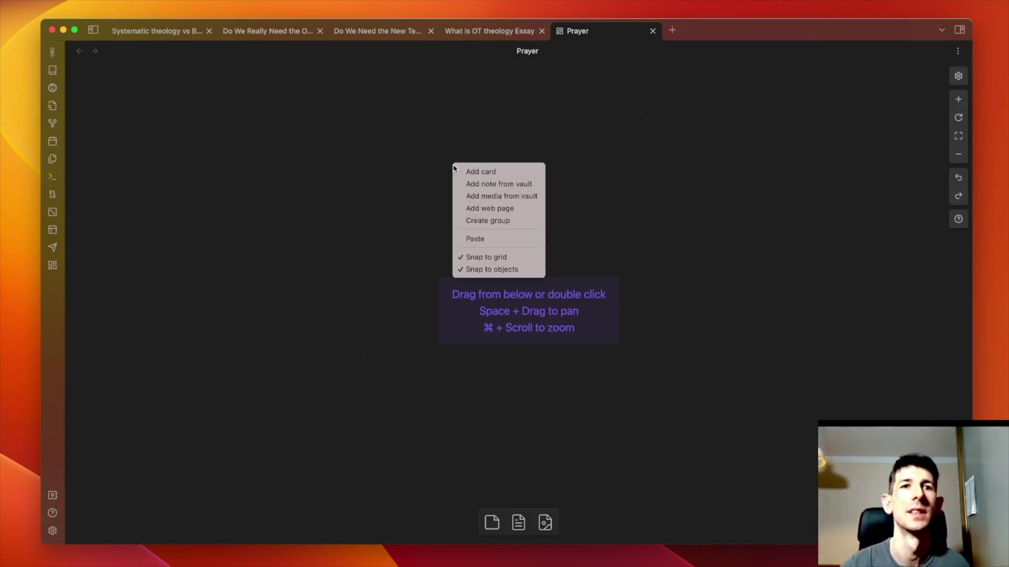
{"action": "left_click", "coordinate": [500, 173]}
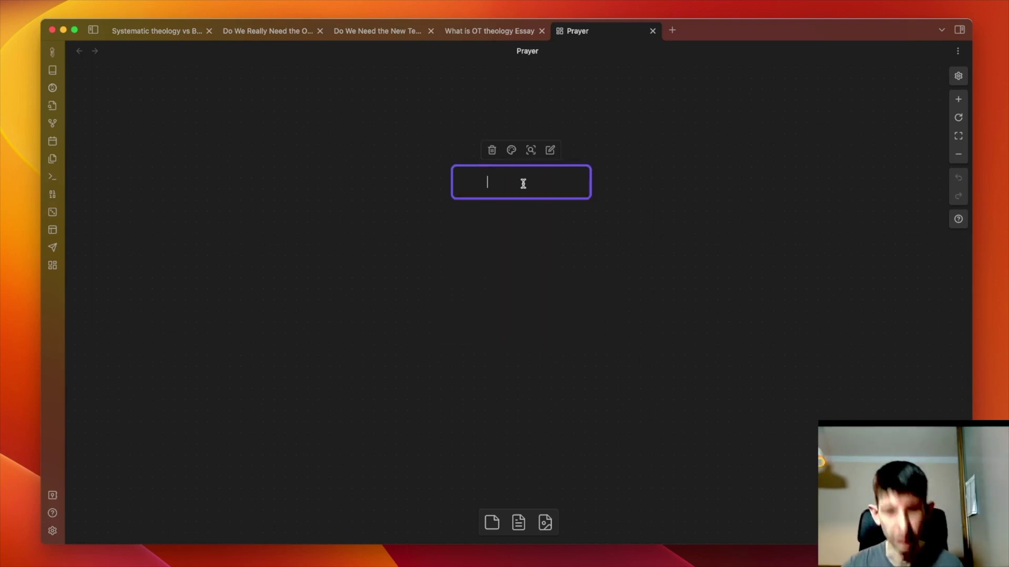
{"action": "type", "text": "Pray"}
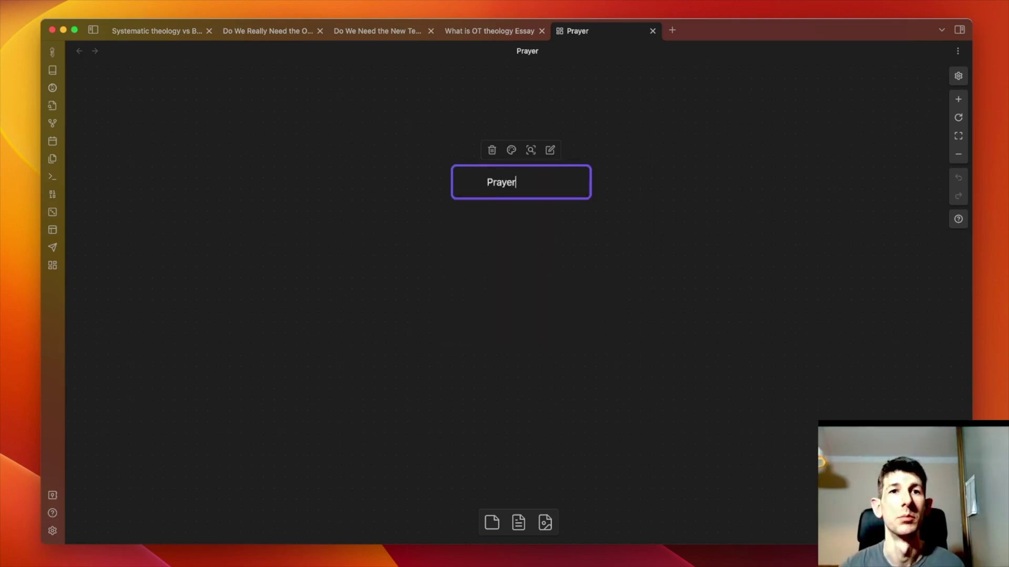
{"action": "type", "text": "er "}
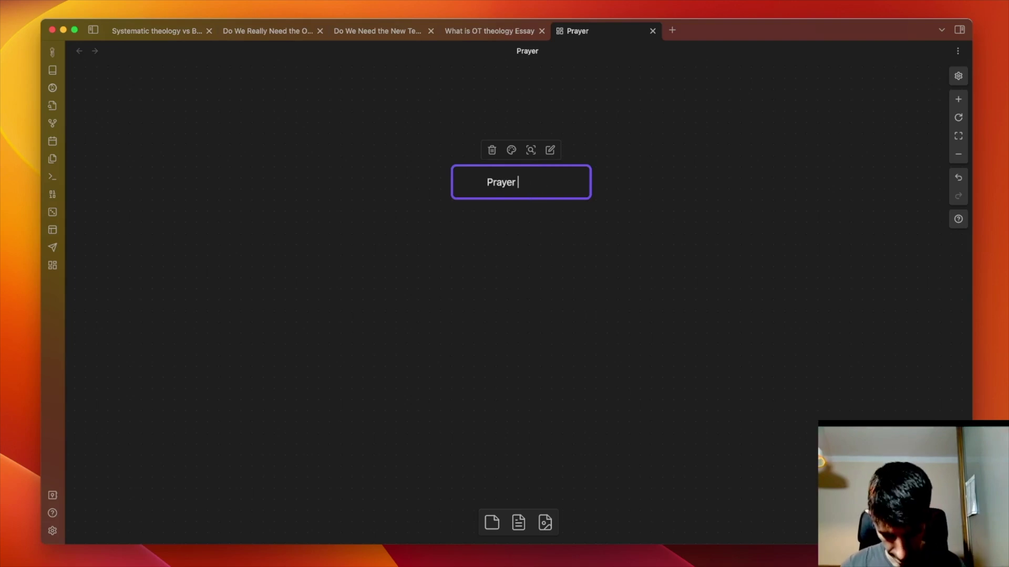
{"action": "type", "text": "habts"}
{"action": "key", "text": "BackSpace"}
{"action": "key", "text": "BackSpace"}
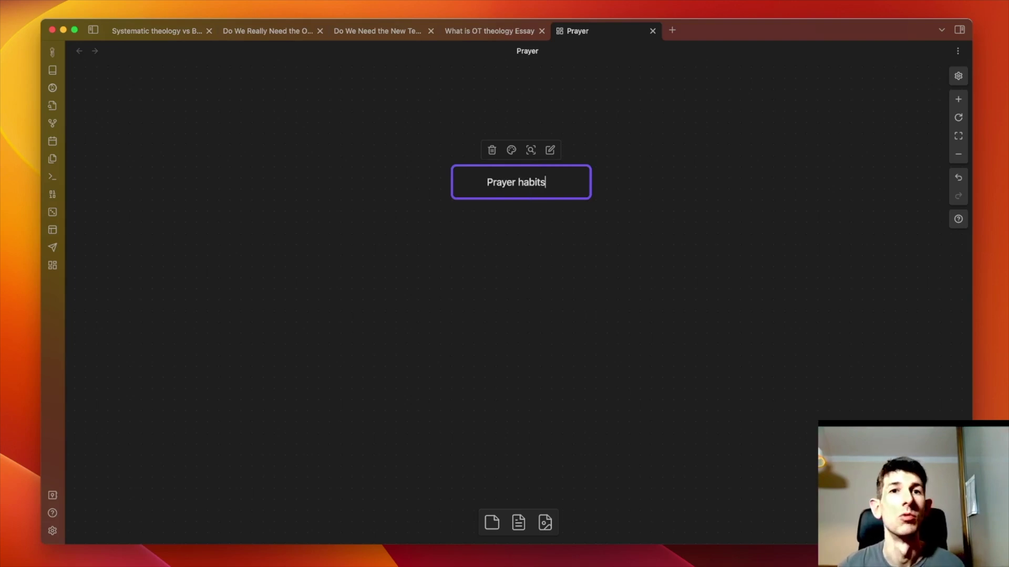
{"action": "right_click", "coordinate": [512, 229]}
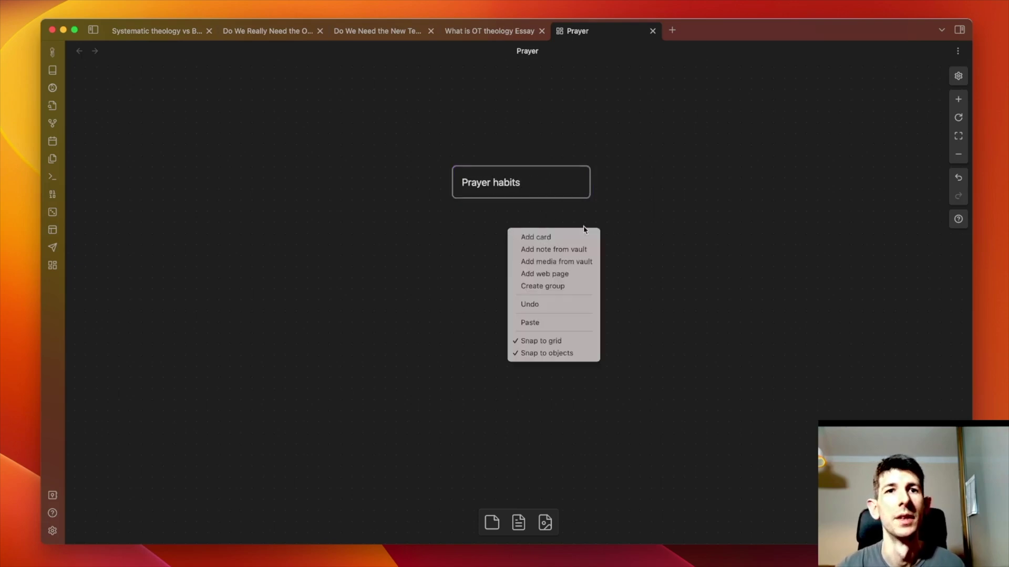
{"action": "left_click", "coordinate": [566, 250]}
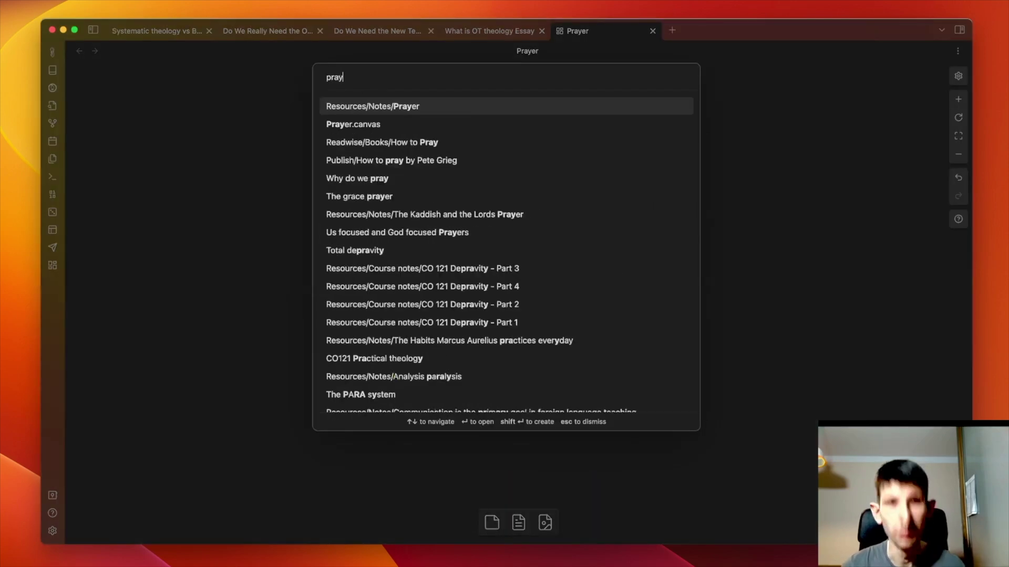
{"action": "type", "text": "er"}
{"action": "left_click", "coordinate": [416, 106]}
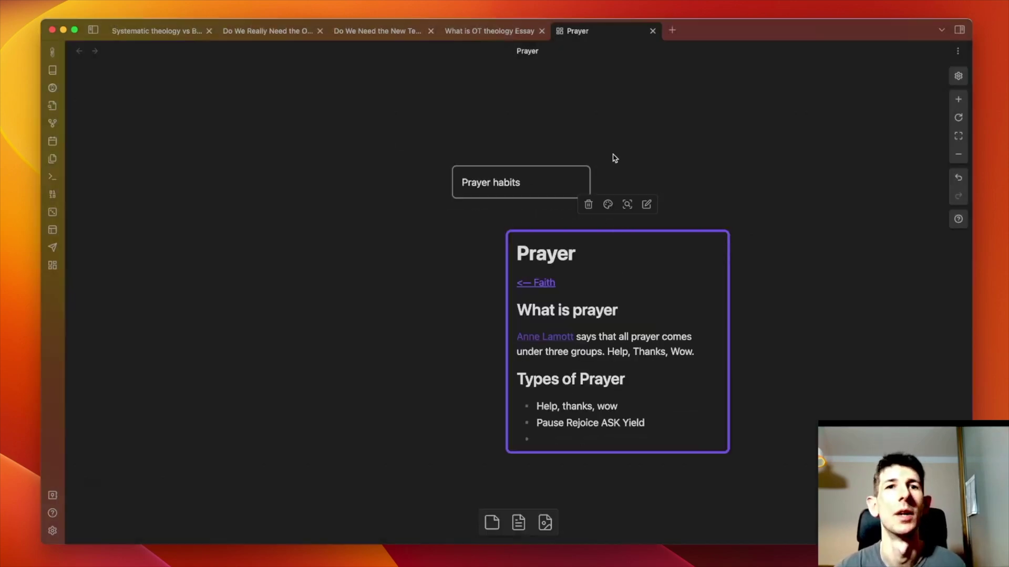
{"action": "left_click_drag", "start_coordinate": [693, 236], "coordinate": [523, 223]}
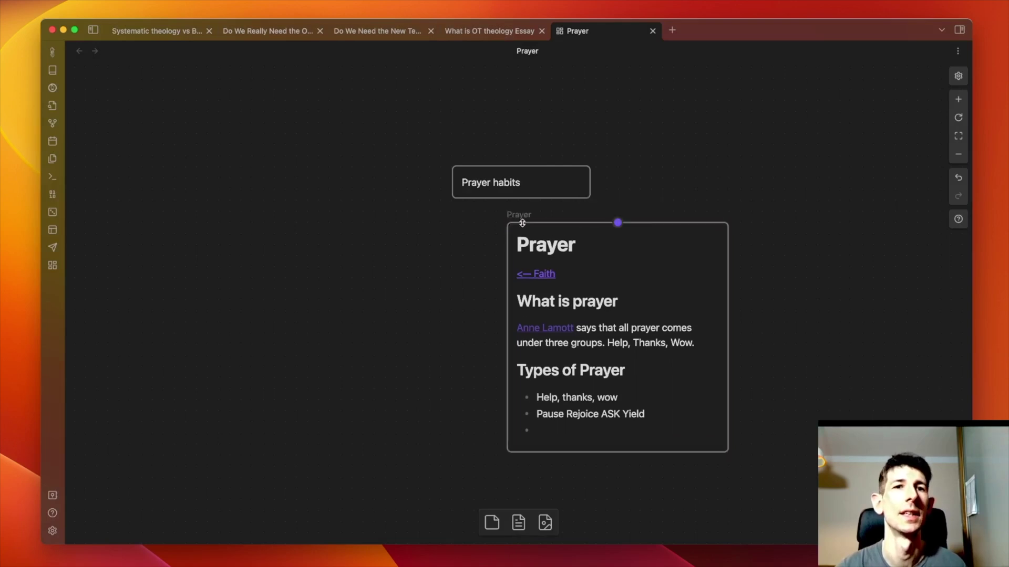
{"action": "left_click_drag", "start_coordinate": [676, 256], "coordinate": [323, 254]}
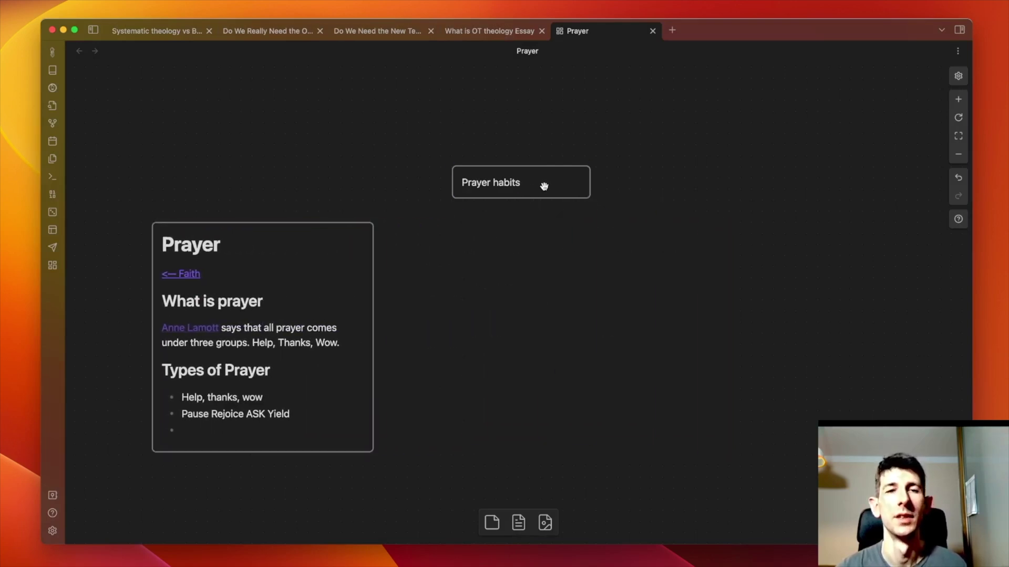
{"action": "right_click", "coordinate": [676, 217]}
{"action": "left_click", "coordinate": [707, 237]}
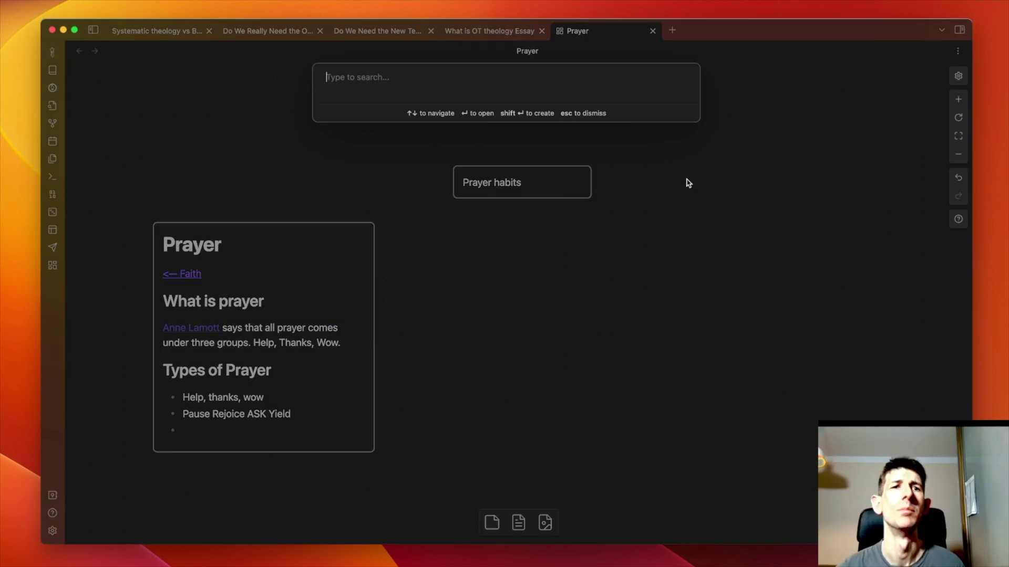
{"action": "type", "text": "prayer"}
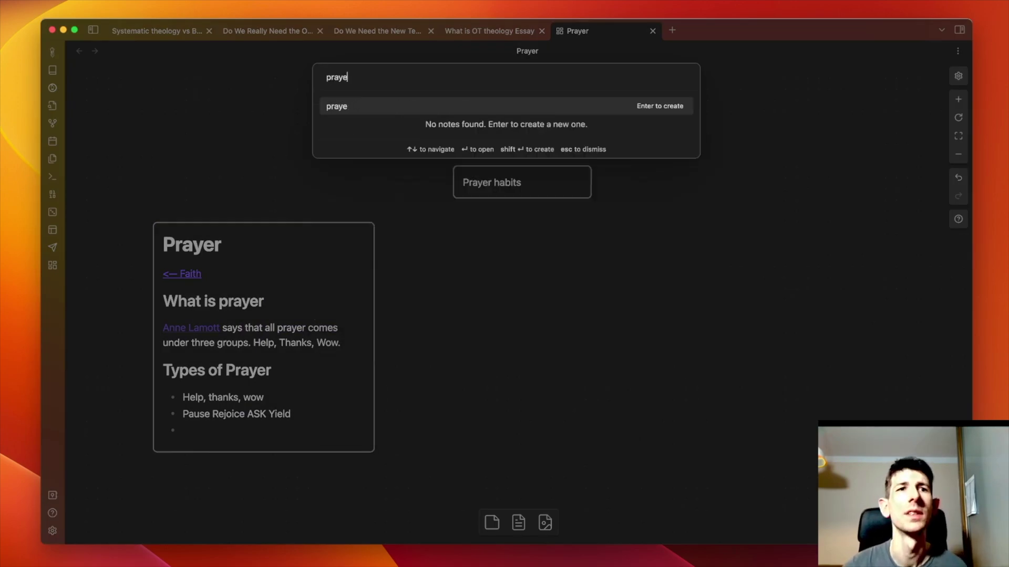
{"action": "key", "text": "Escape"}
{"action": "right_click", "coordinate": [688, 179]}
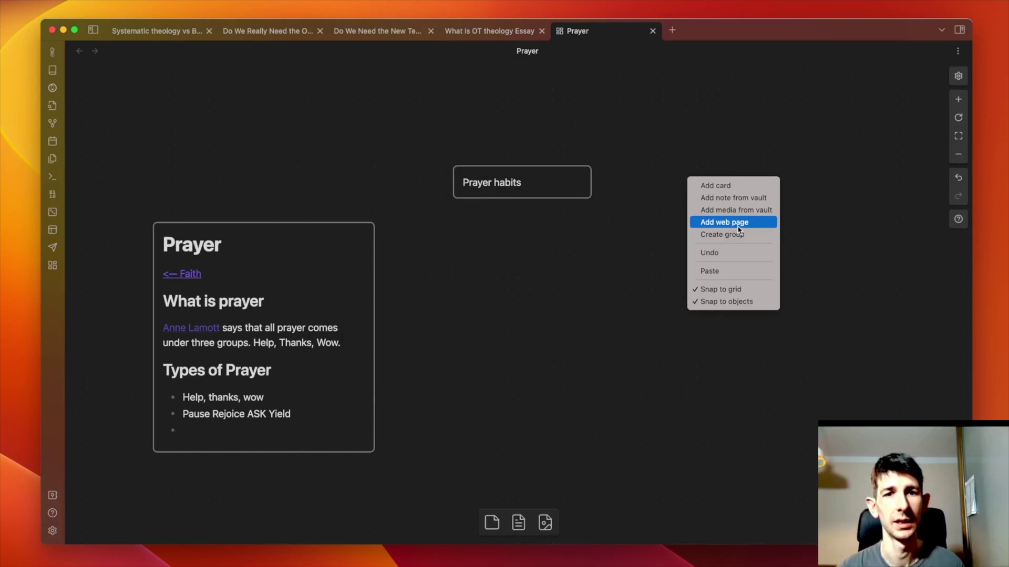
{"action": "left_click", "coordinate": [608, 245]}
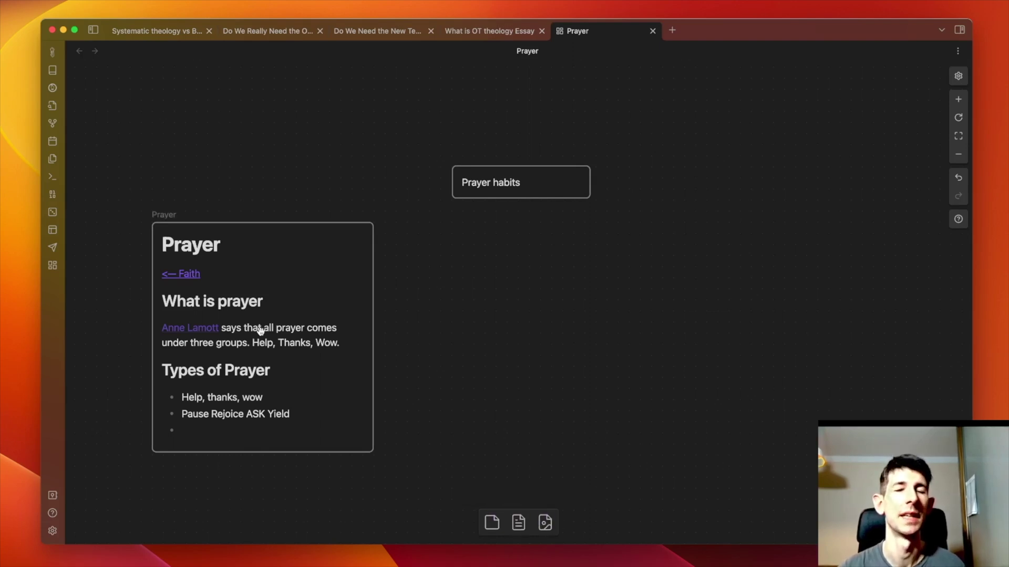
{"action": "scroll", "coordinate": [217, 266], "scroll_direction": "down", "scroll_amount": 3}
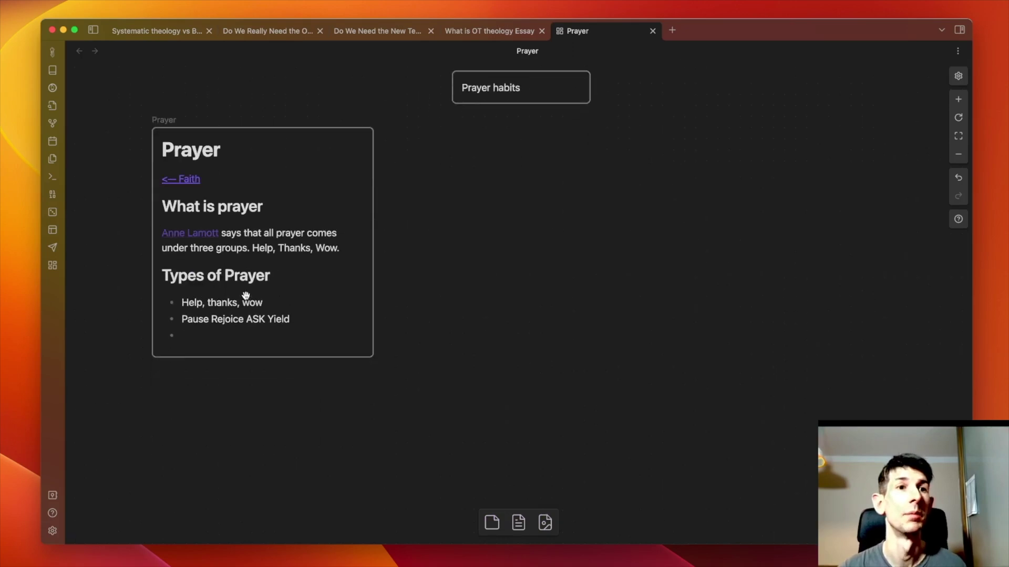
{"action": "scroll", "coordinate": [236, 270], "scroll_direction": "up", "scroll_amount": 3}
{"action": "scroll", "coordinate": [228, 318], "scroll_direction": "down", "scroll_amount": 2}
{"action": "scroll", "coordinate": [235, 322], "scroll_direction": "up", "scroll_amount": 3}
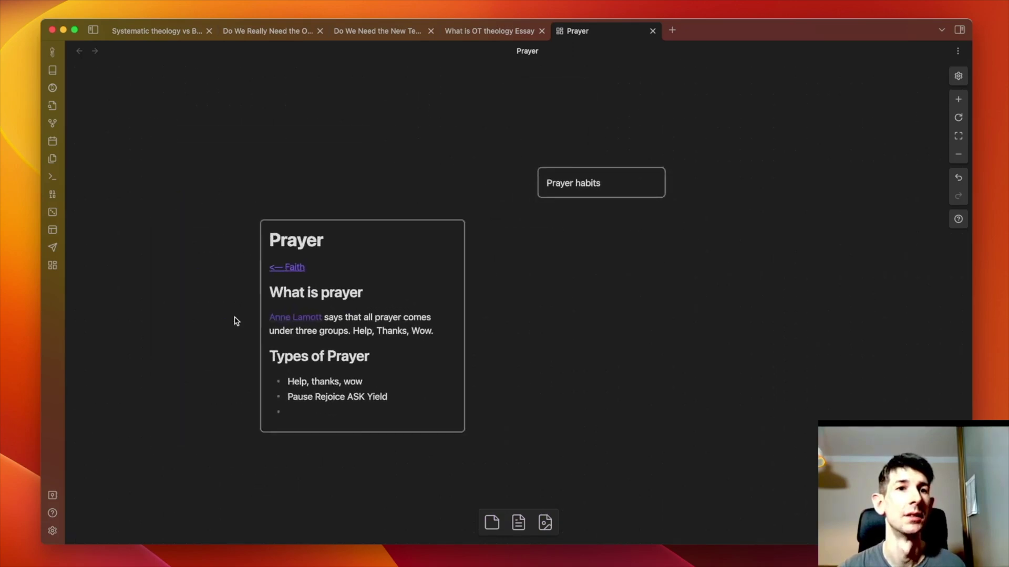
{"action": "left_click", "coordinate": [383, 261]}
{"action": "scroll", "coordinate": [384, 276], "scroll_direction": "down", "scroll_amount": 2}
{"action": "scroll", "coordinate": [383, 278], "scroll_direction": "down", "scroll_amount": 2}
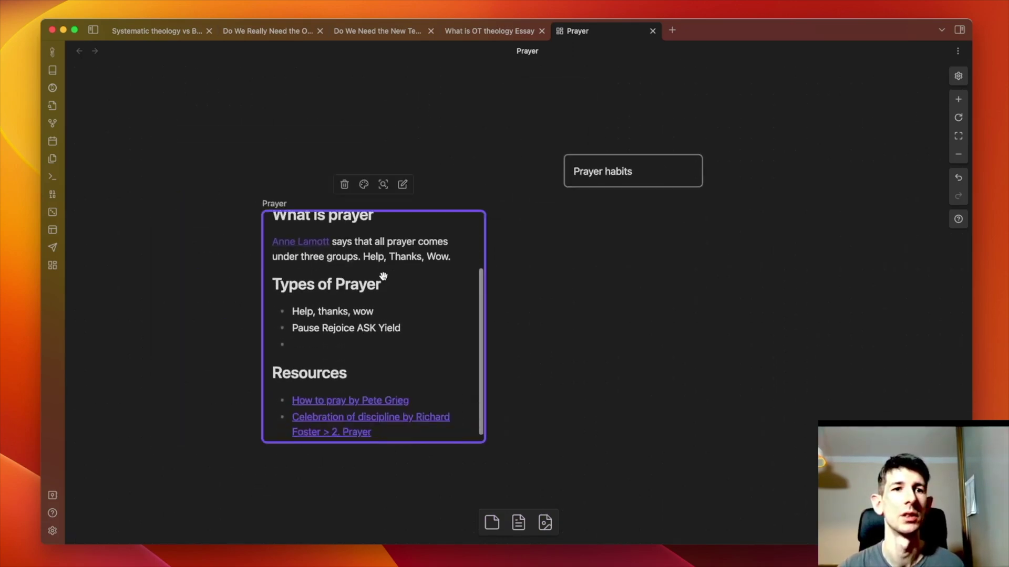
{"action": "scroll", "coordinate": [379, 282], "scroll_direction": "up", "scroll_amount": 5}
{"action": "left_click", "coordinate": [589, 260]}
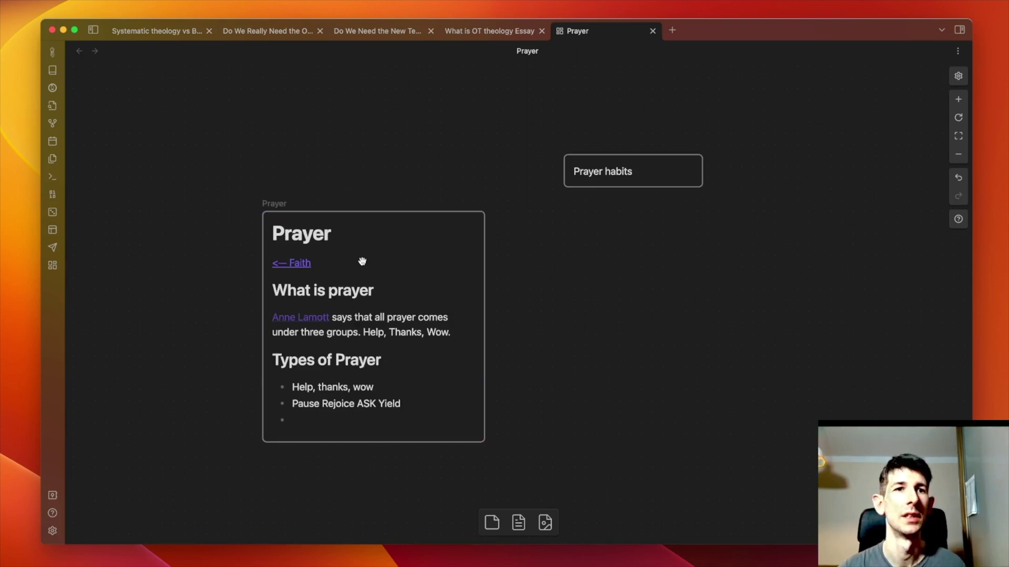
{"action": "scroll", "coordinate": [361, 261], "scroll_direction": "down", "scroll_amount": 2}
{"action": "scroll", "coordinate": [360, 263], "scroll_direction": "up", "scroll_amount": 3}
{"action": "scroll", "coordinate": [362, 262], "scroll_direction": "down", "scroll_amount": 2}
{"action": "scroll", "coordinate": [363, 262], "scroll_direction": "up", "scroll_amount": 2}
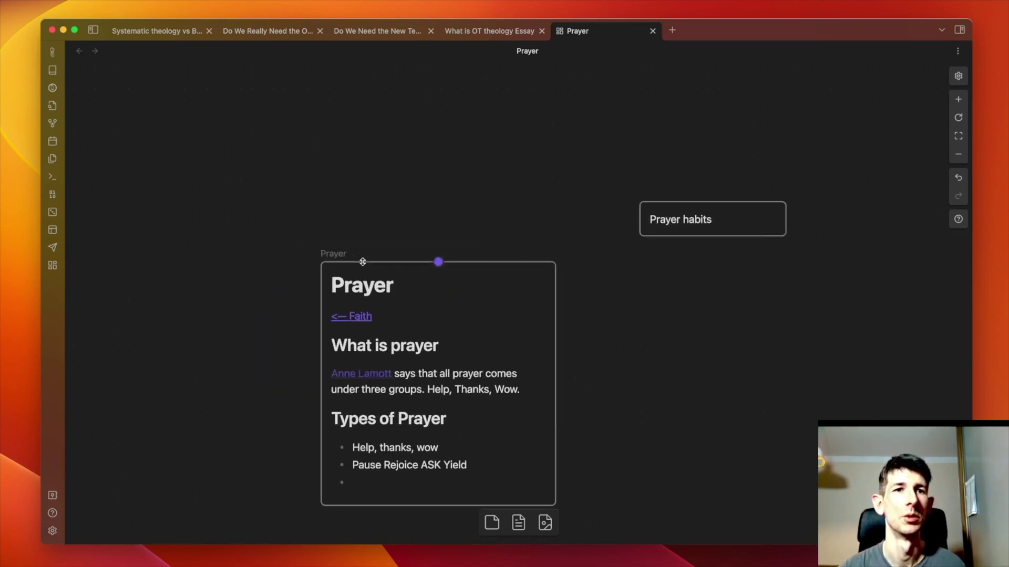
{"action": "scroll", "coordinate": [372, 269], "scroll_direction": "down", "scroll_amount": 3}
{"action": "scroll", "coordinate": [336, 262], "scroll_direction": "up", "scroll_amount": 2}
{"action": "scroll", "coordinate": [357, 252], "scroll_direction": "right", "scroll_amount": 1}
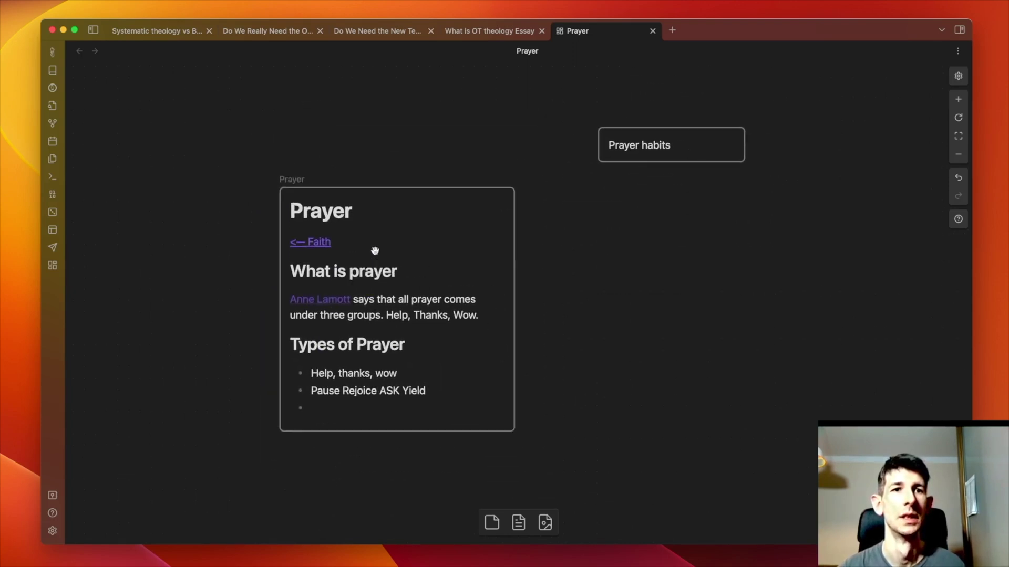
{"action": "left_click", "coordinate": [394, 222]}
{"action": "scroll", "coordinate": [390, 257], "scroll_direction": "down", "scroll_amount": 3}
{"action": "scroll", "coordinate": [390, 257], "scroll_direction": "up", "scroll_amount": 3}
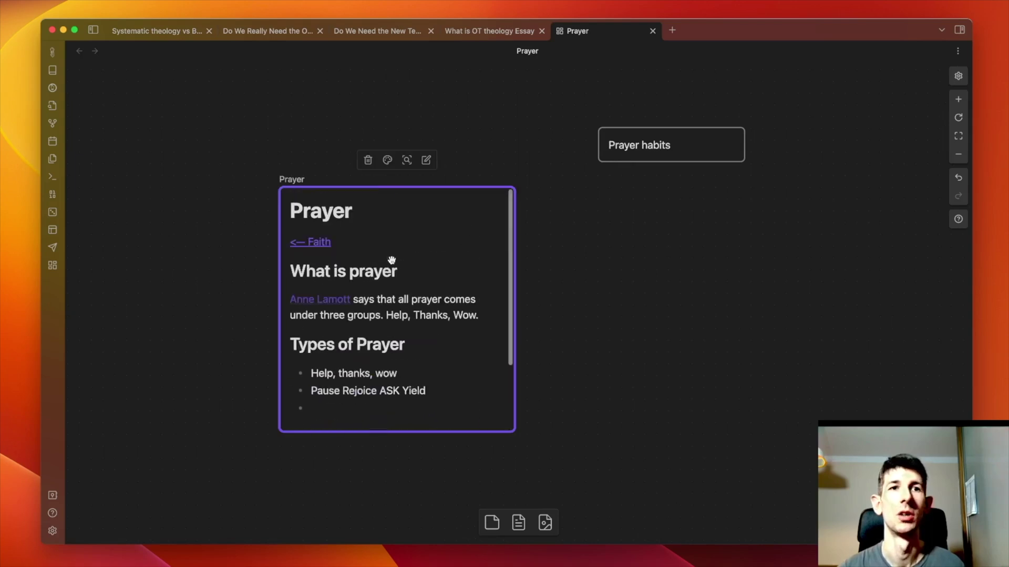
{"action": "scroll", "coordinate": [391, 259], "scroll_direction": "down", "scroll_amount": 4}
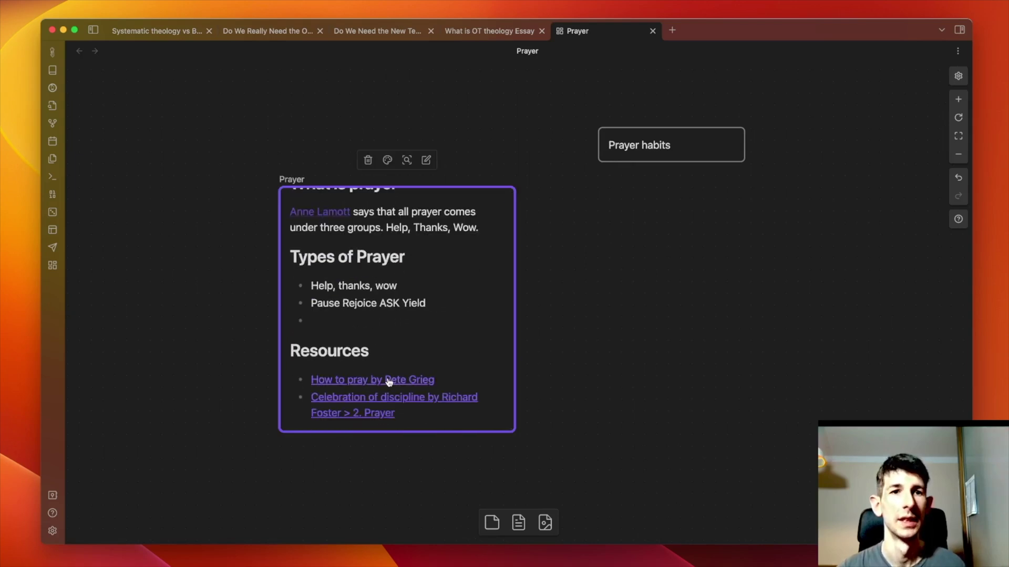
- Drag out the How to pray by Pete Grieg note as a bottom-left card, with the Prayer card above it
{"action": "mouse_move", "coordinate": [389, 382]}
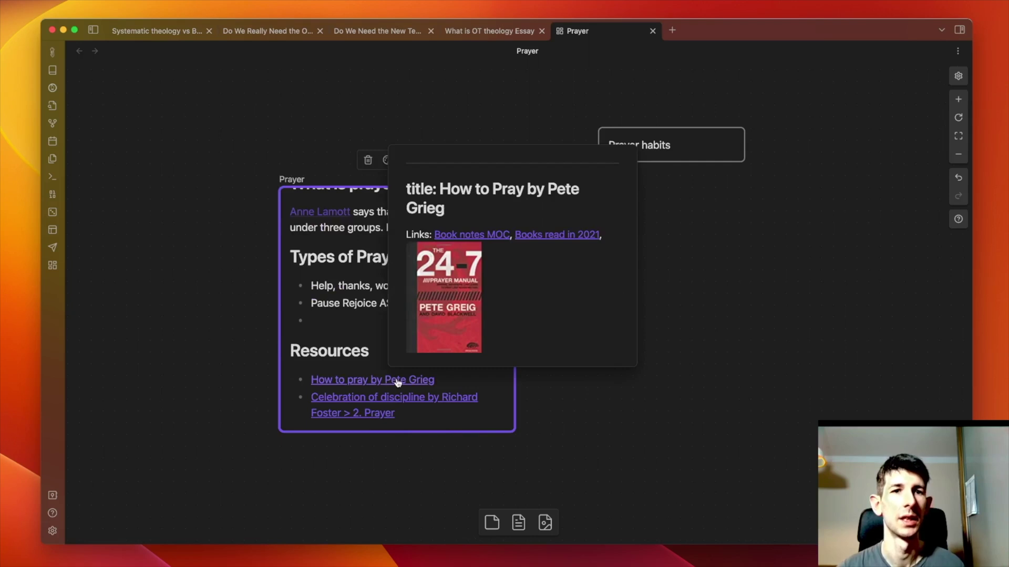
{"action": "left_click_drag", "start_coordinate": [397, 382], "coordinate": [124, 487]}
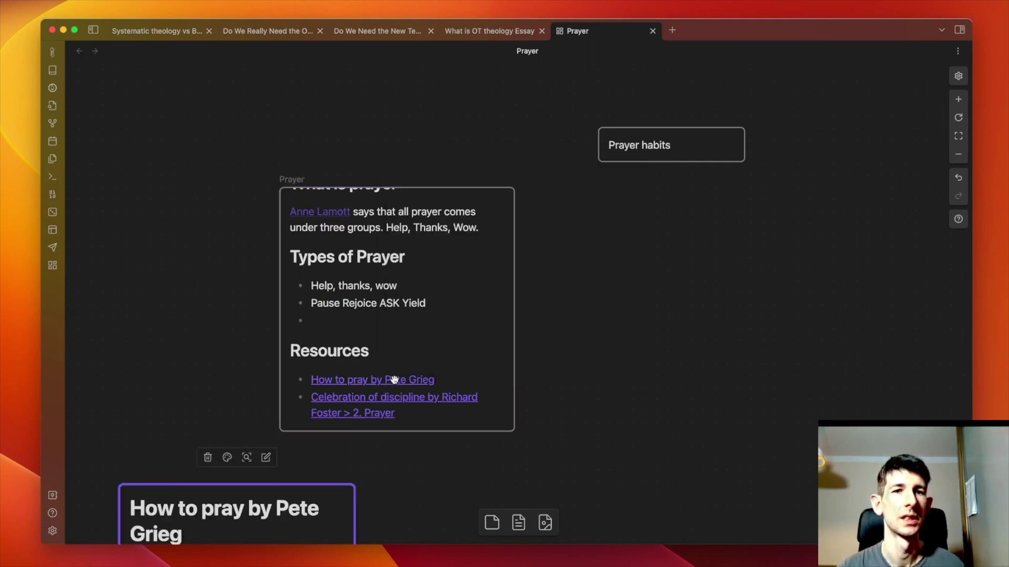
{"action": "left_click", "coordinate": [419, 328]}
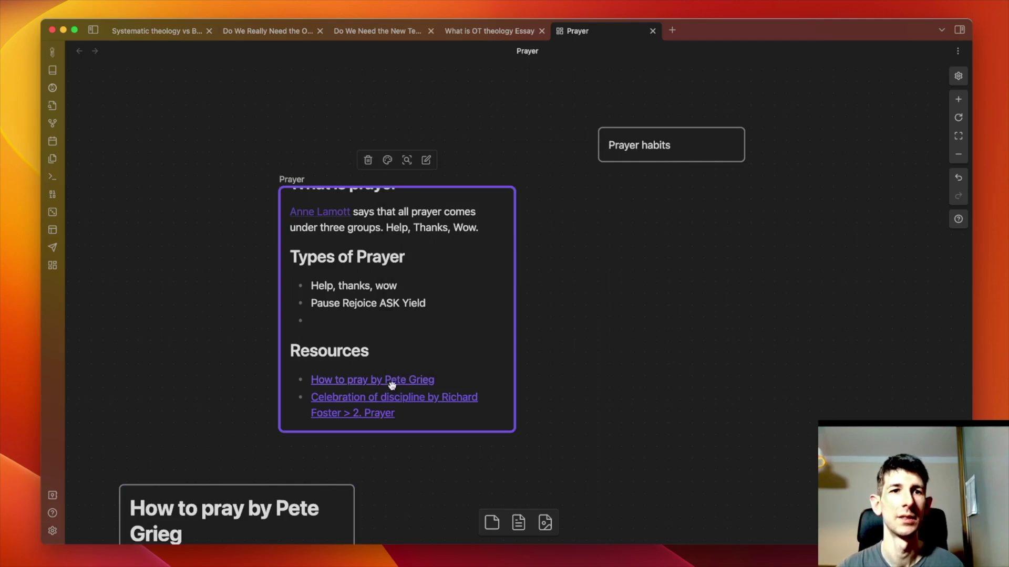
{"action": "left_click", "coordinate": [621, 353]}
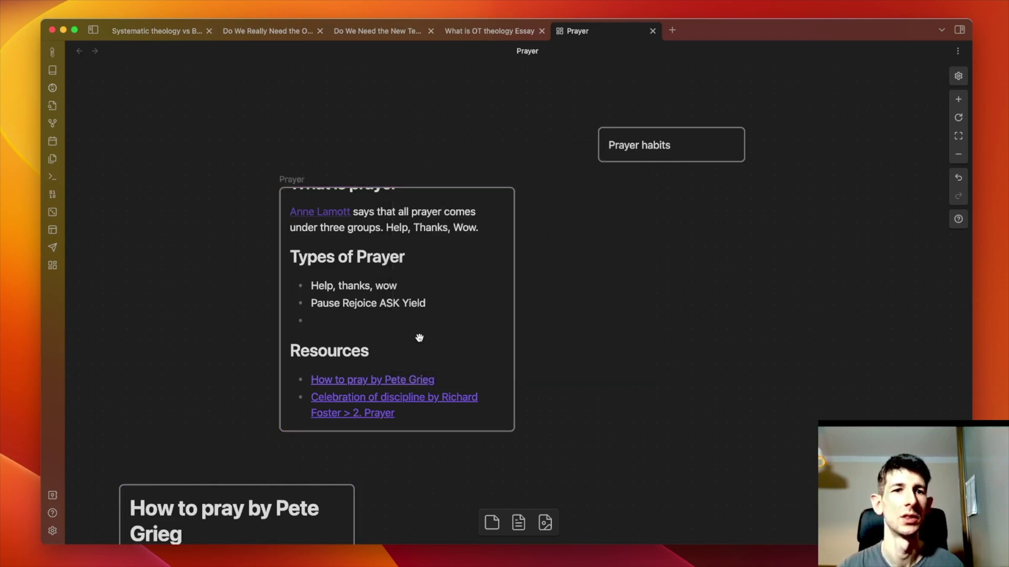
{"action": "left_click_drag", "start_coordinate": [420, 338], "coordinate": [403, 310]}
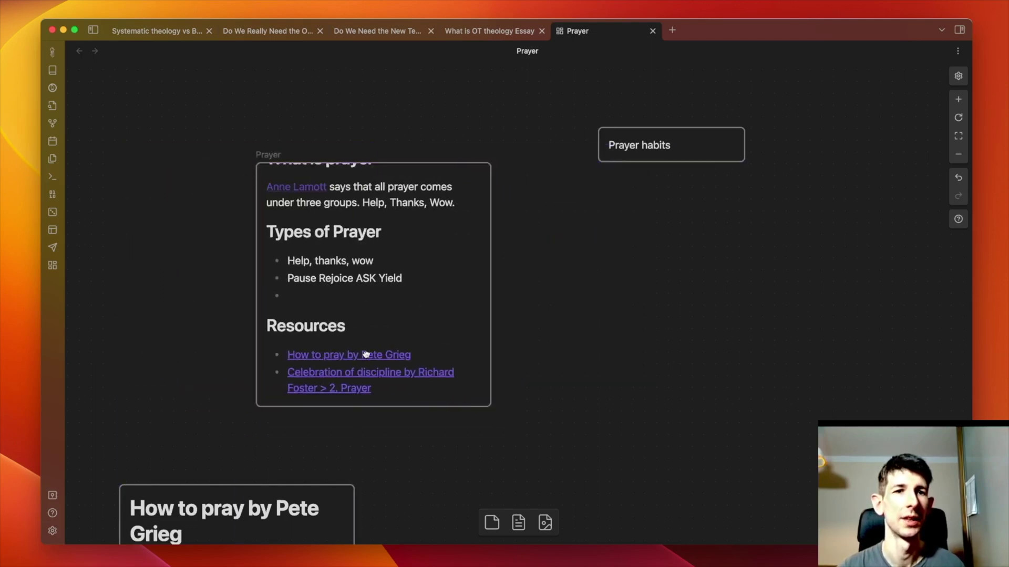
{"action": "left_click_drag", "start_coordinate": [366, 355], "coordinate": [237, 415]}
{"action": "scroll", "coordinate": [473, 381], "scroll_direction": "down", "scroll_amount": 3}
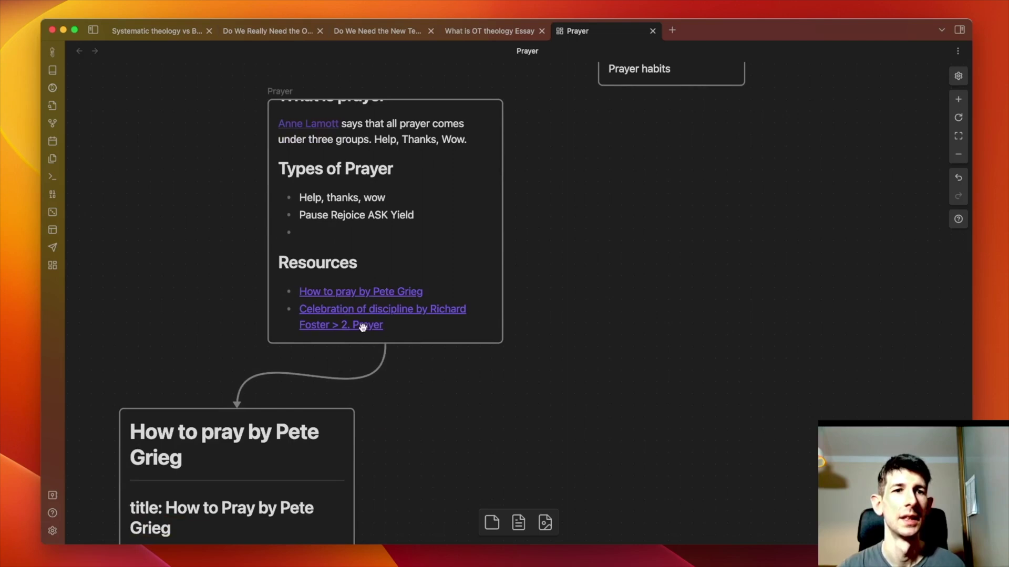
{"action": "left_click_drag", "start_coordinate": [361, 311], "coordinate": [373, 263]}
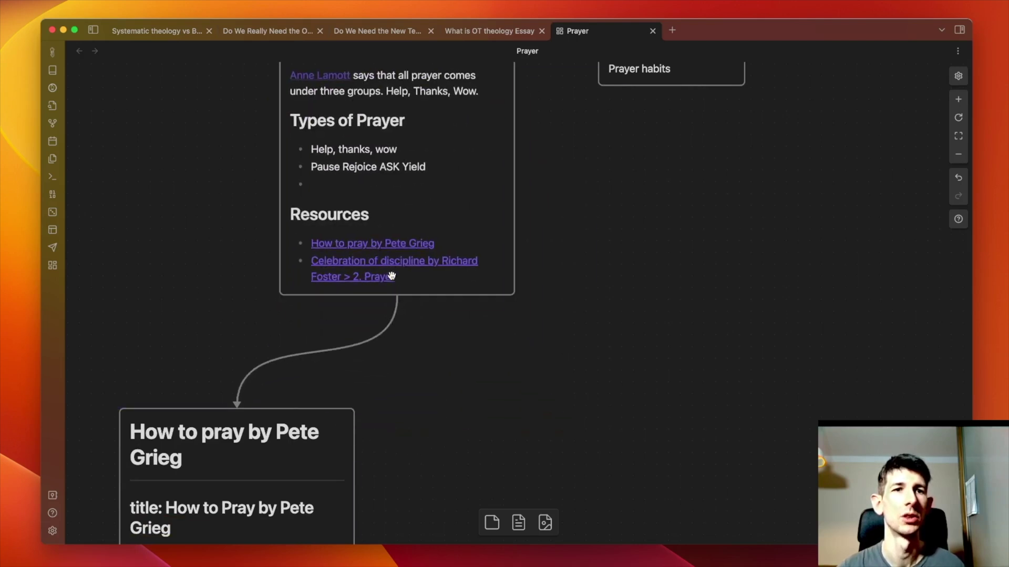
- Add the Celebration of discipline by Richard Foster note as a bottom-right card, undoing a stray move
{"action": "mouse_move", "coordinate": [398, 268]}
{"action": "left_click_drag", "start_coordinate": [398, 269], "coordinate": [496, 332]}
{"action": "scroll", "coordinate": [495, 332], "scroll_direction": "down", "scroll_amount": 2}
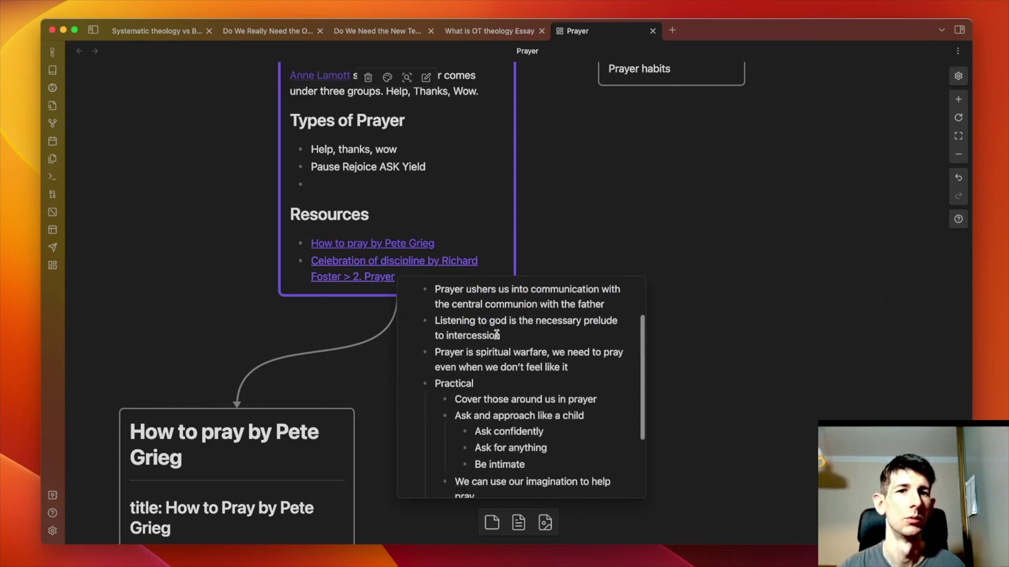
{"action": "left_click", "coordinate": [675, 319]}
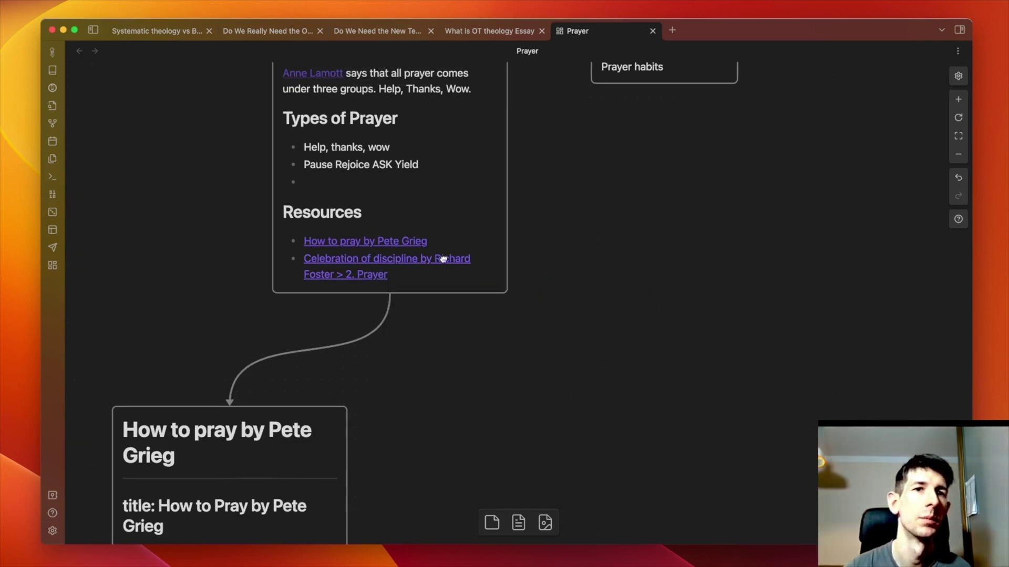
{"action": "mouse_move", "coordinate": [442, 261]}
{"action": "left_mouse_down"}
{"action": "mouse_move", "coordinate": [633, 322]}
{"action": "mouse_move", "coordinate": [440, 253]}
{"action": "left_mouse_up"}
{"action": "key", "text": "super+z"}
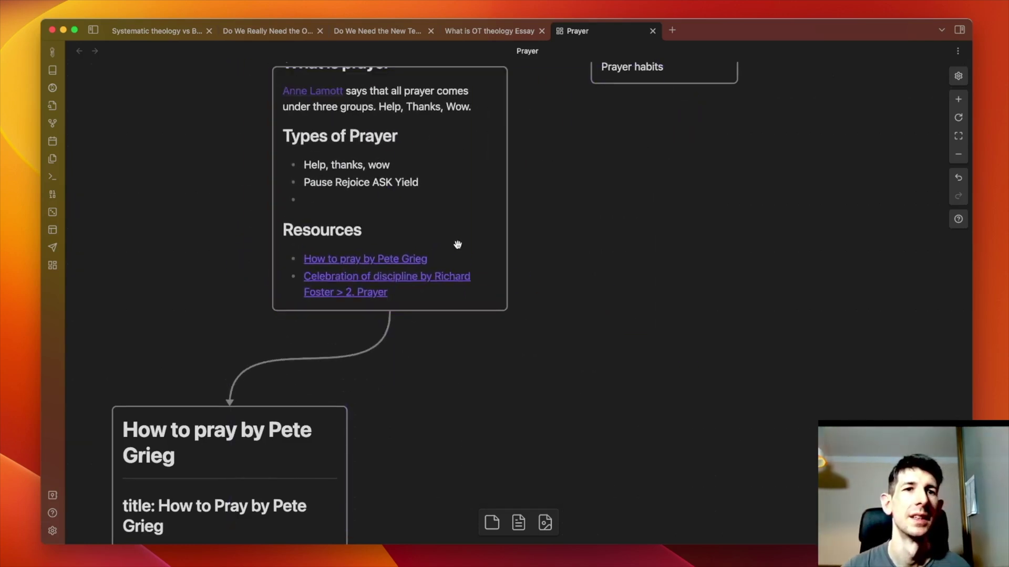
{"action": "left_click", "coordinate": [419, 284]}
{"action": "left_click_drag", "start_coordinate": [411, 284], "coordinate": [562, 379]}
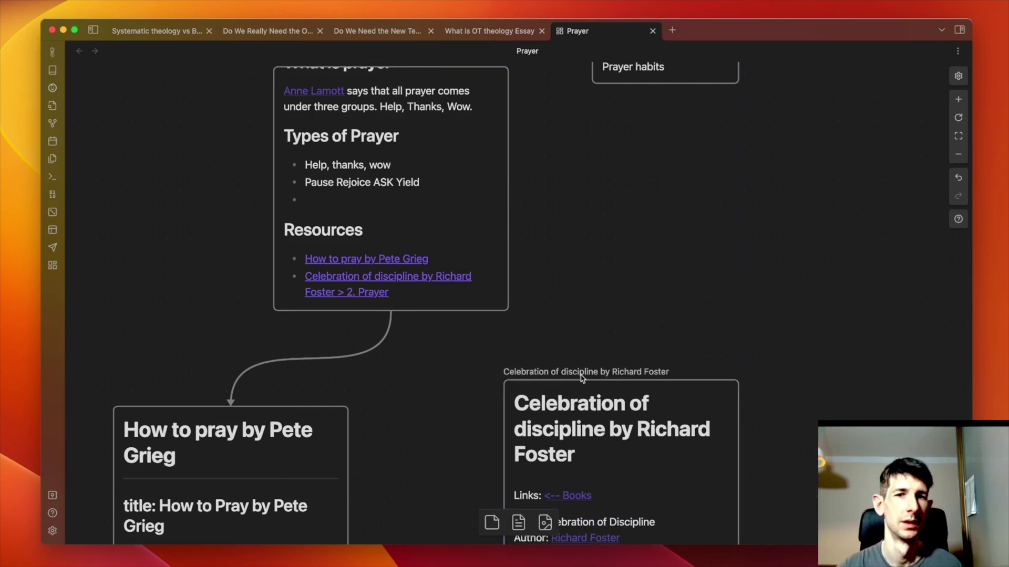
- Enlarge the Celebration of discipline card to reveal its Summary
{"action": "scroll", "coordinate": [574, 346], "scroll_direction": "down", "scroll_amount": 5}
{"action": "scroll", "coordinate": [578, 294], "scroll_direction": "down", "scroll_amount": 5}
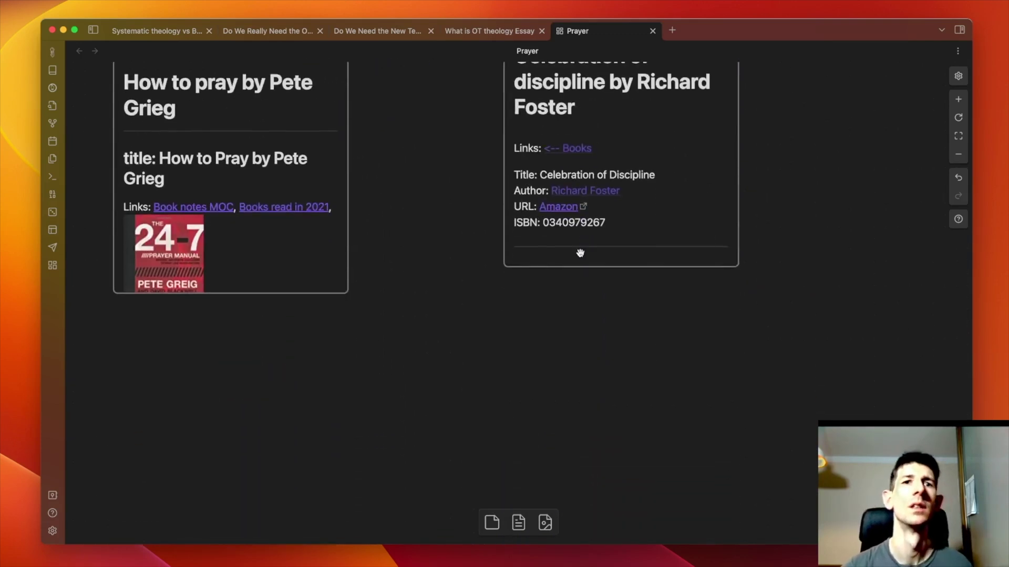
{"action": "scroll", "coordinate": [581, 252], "scroll_direction": "up", "scroll_amount": 3}
{"action": "scroll", "coordinate": [588, 237], "scroll_direction": "down", "scroll_amount": 2}
{"action": "scroll", "coordinate": [606, 216], "scroll_direction": "up", "scroll_amount": 2}
{"action": "scroll", "coordinate": [625, 263], "scroll_direction": "down", "scroll_amount": 2}
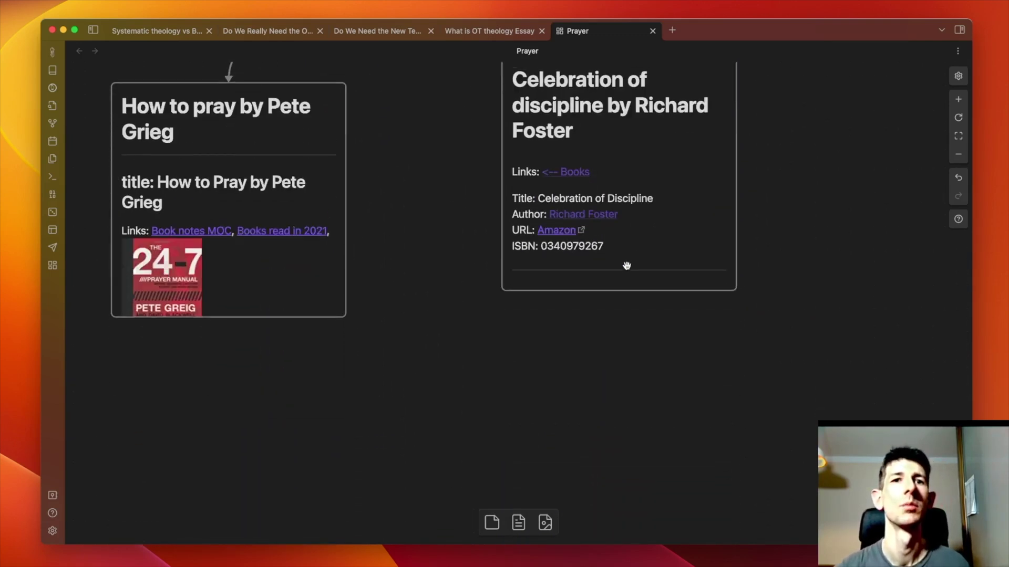
{"action": "scroll", "coordinate": [626, 266], "scroll_direction": "up", "scroll_amount": 6}
{"action": "scroll", "coordinate": [627, 269], "scroll_direction": "up", "scroll_amount": 1}
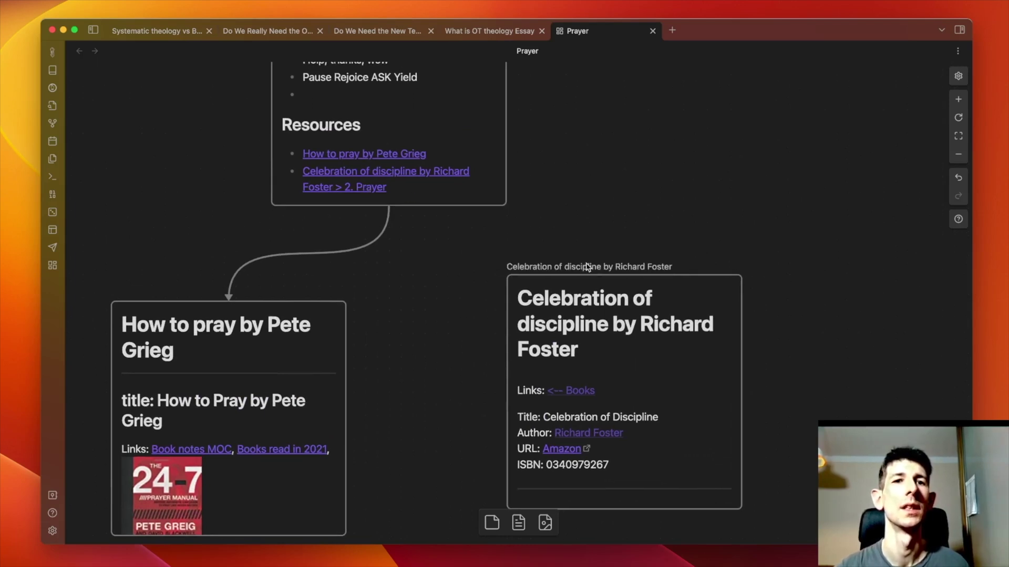
{"action": "left_click_drag", "start_coordinate": [607, 276], "coordinate": [606, 207]}
{"action": "scroll", "coordinate": [604, 294], "scroll_direction": "down", "scroll_amount": 4}
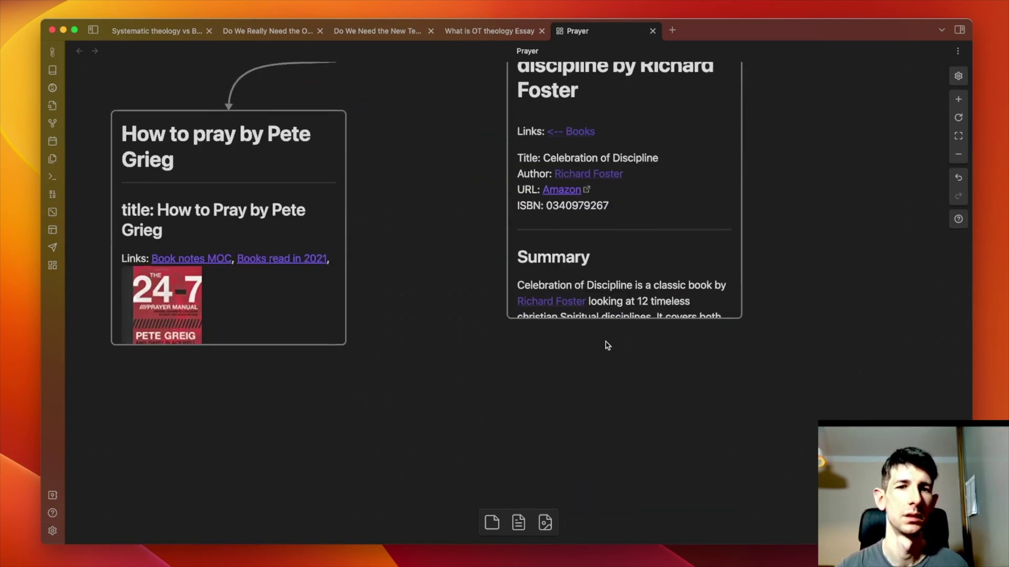
{"action": "scroll", "coordinate": [599, 261], "scroll_direction": "down", "scroll_amount": 2}
{"action": "scroll", "coordinate": [645, 243], "scroll_direction": "up", "scroll_amount": 4}
{"action": "left_click", "coordinate": [644, 243]}
{"action": "scroll", "coordinate": [644, 247], "scroll_direction": "down", "scroll_amount": 15}
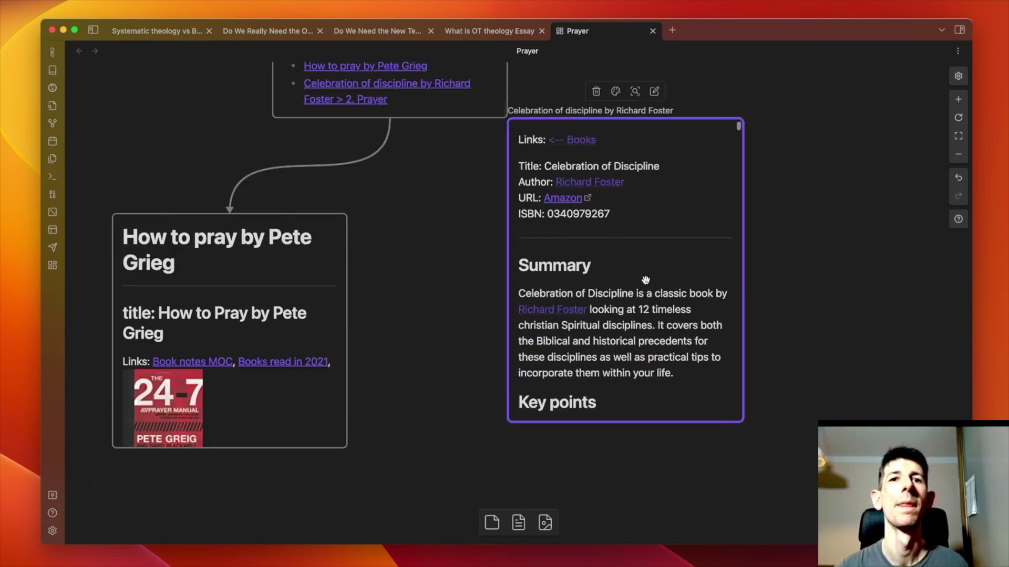
{"action": "scroll", "coordinate": [644, 279], "scroll_direction": "down", "scroll_amount": 2}
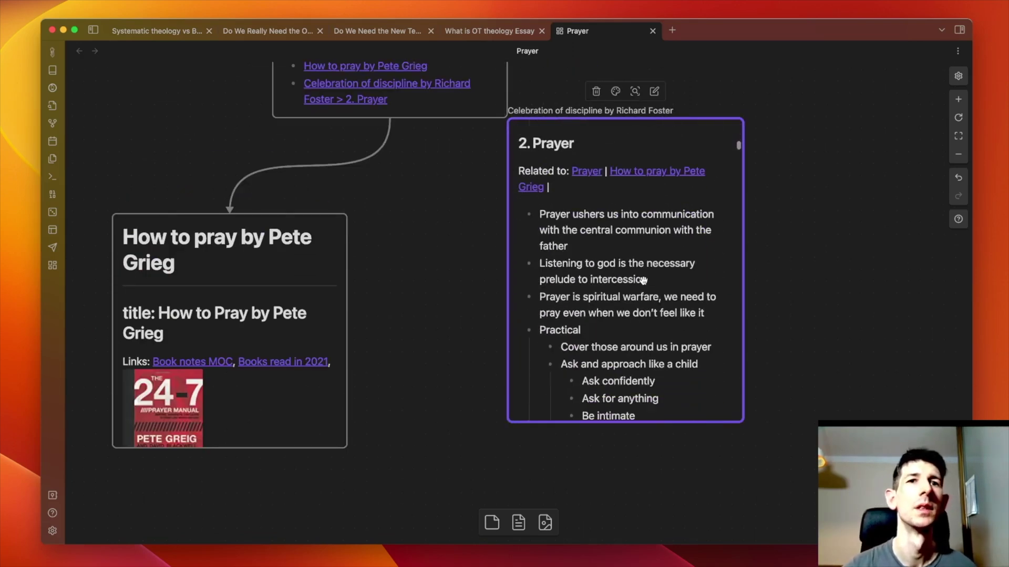
{"action": "mouse_move", "coordinate": [572, 172]}
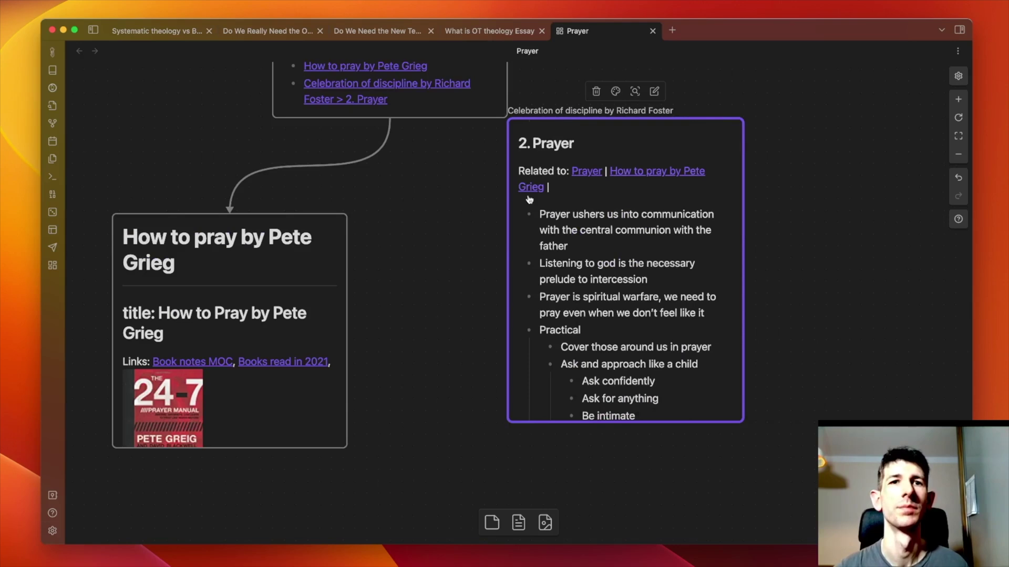
{"action": "scroll", "coordinate": [605, 225], "scroll_direction": "down", "scroll_amount": 3}
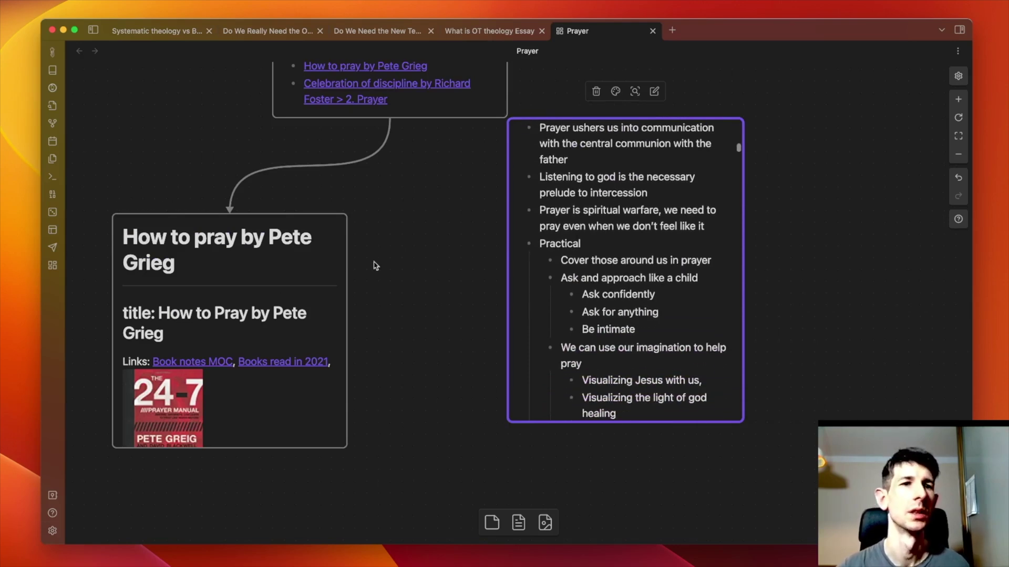
{"action": "key", "text": "Escape"}
- Move the Richard Foster card lower and draw an arrow to it from the Prayer card
{"action": "left_click_drag", "start_coordinate": [682, 133], "coordinate": [682, 193]}
{"action": "left_click", "coordinate": [472, 297]}
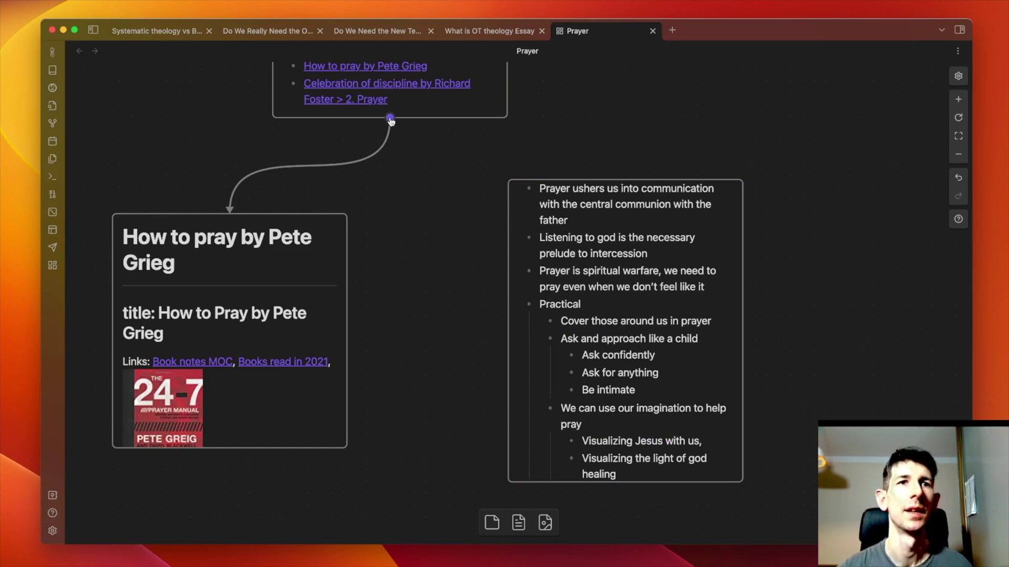
{"action": "left_click_drag", "start_coordinate": [390, 120], "coordinate": [625, 180]}
- Marquee-select the Pete Grieg and Richard Foster book cards together
{"action": "scroll", "coordinate": [319, 276], "scroll_direction": "down", "scroll_amount": 2}
{"action": "scroll", "coordinate": [320, 277], "scroll_direction": "left", "scroll_amount": 3}
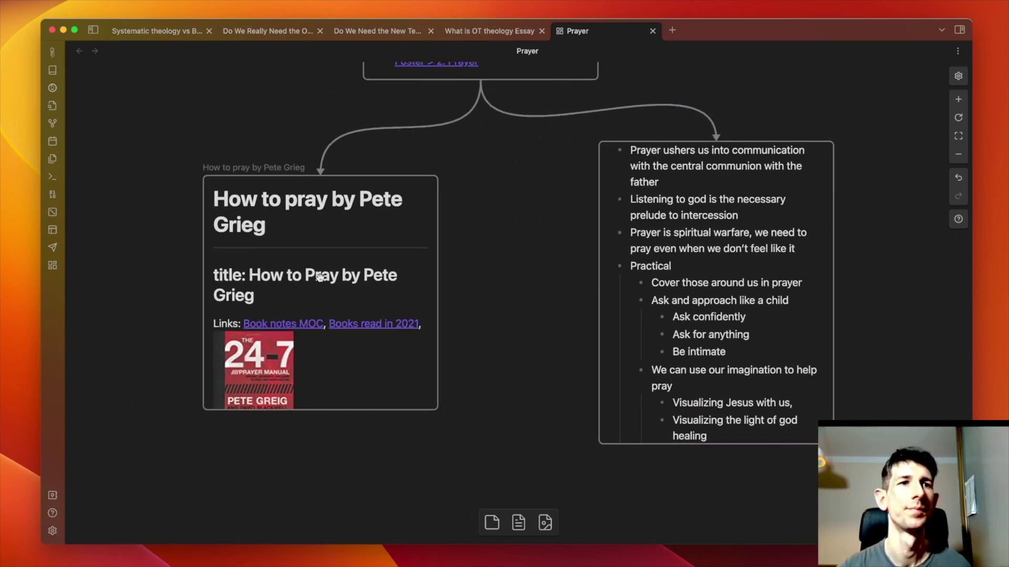
{"action": "left_click_drag", "start_coordinate": [152, 113], "coordinate": [266, 283]}
{"action": "scroll", "coordinate": [305, 302], "scroll_direction": "down", "scroll_amount": 10}
{"action": "scroll", "coordinate": [299, 300], "scroll_direction": "right", "scroll_amount": 4}
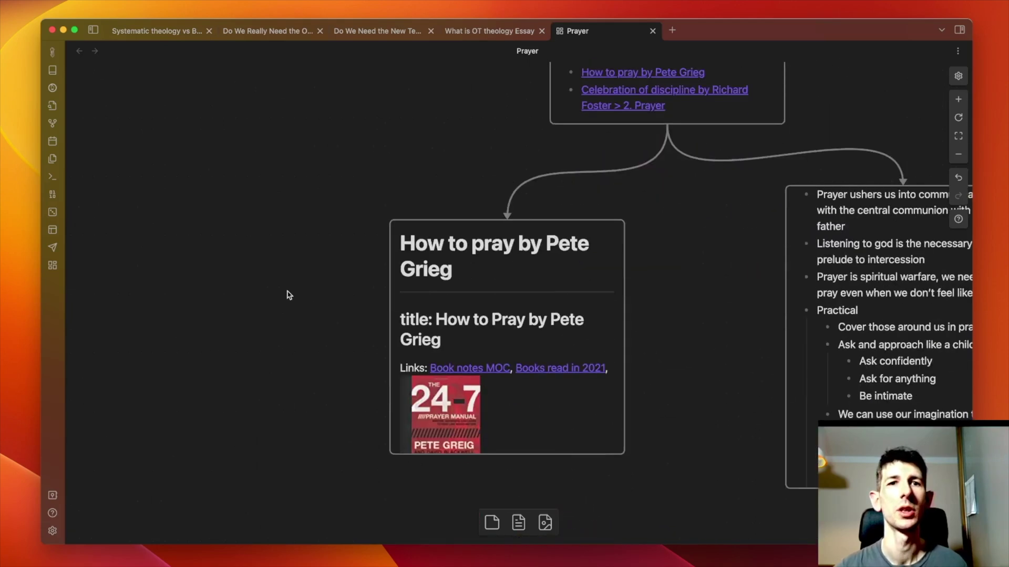
{"action": "scroll", "coordinate": [289, 295], "scroll_direction": "right", "scroll_amount": 5}
{"action": "scroll", "coordinate": [268, 247], "scroll_direction": "down", "scroll_amount": 2}
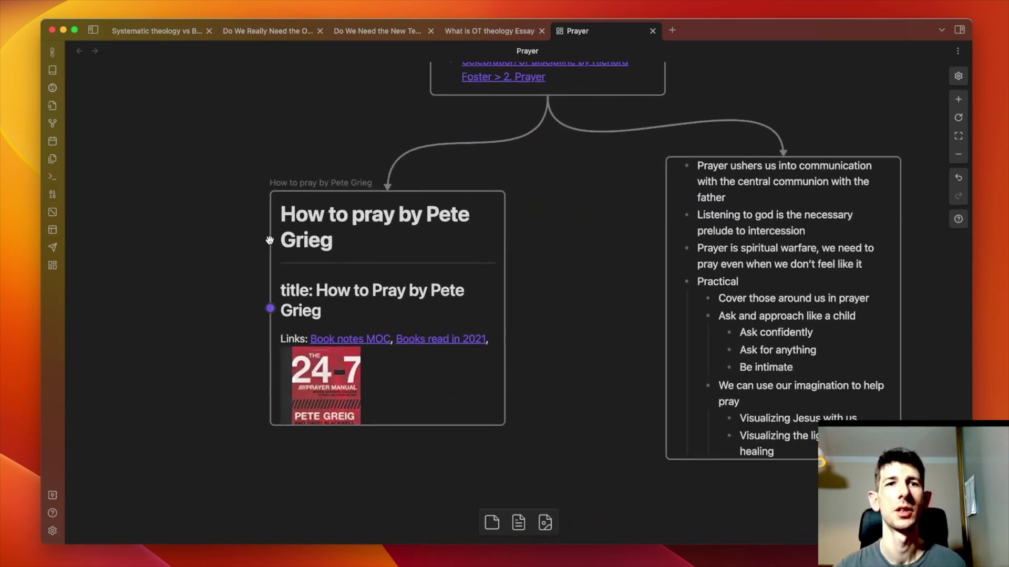
{"action": "left_click_drag", "start_coordinate": [247, 150], "coordinate": [901, 461]}
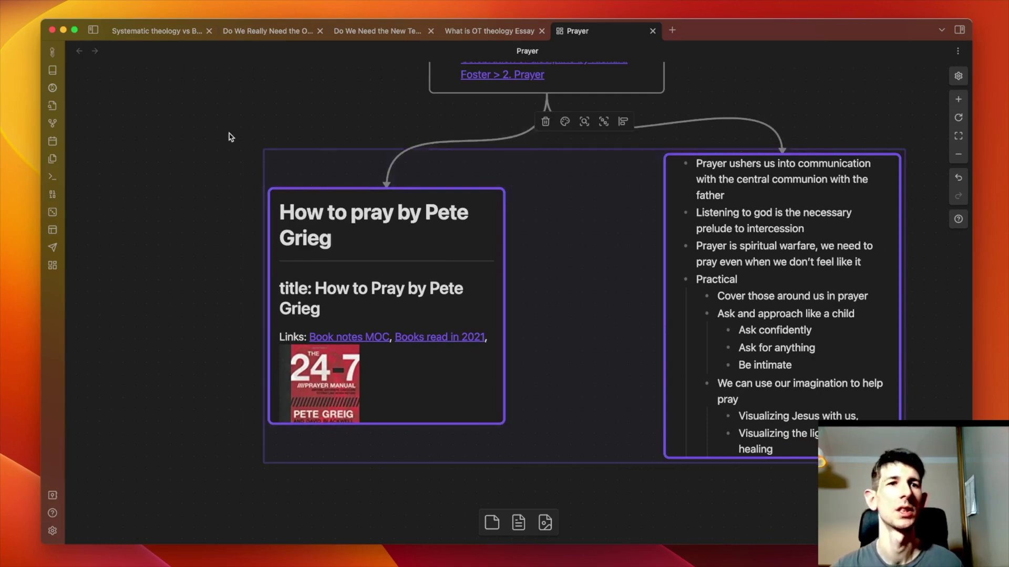
- Wrap the two book cards in a group labelled 'Books on Prayer'
{"action": "left_click_drag", "start_coordinate": [263, 150], "coordinate": [744, 385]}
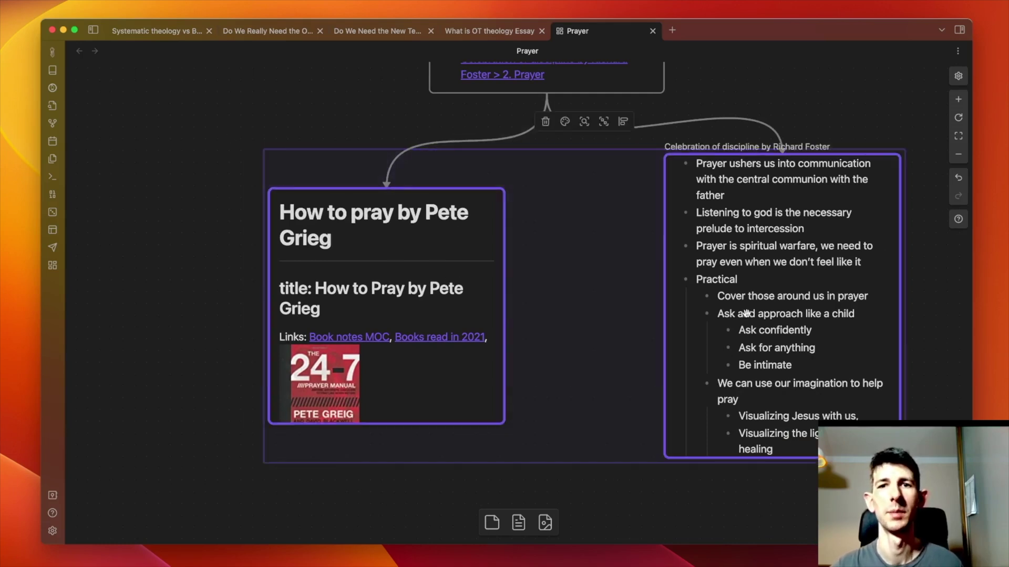
{"action": "left_click", "coordinate": [604, 122]}
{"action": "double_click", "coordinate": [267, 131]}
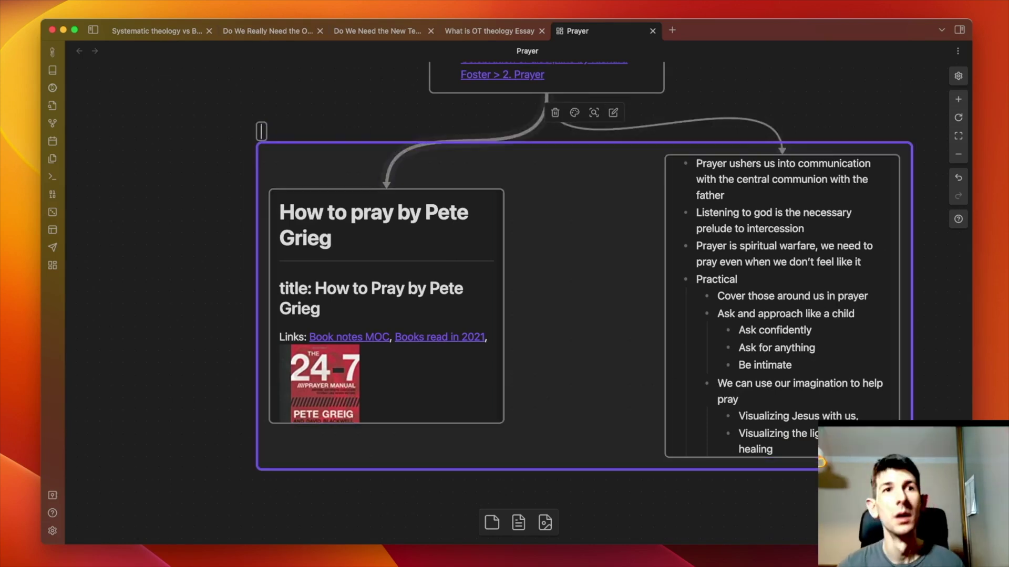
{"action": "type", "text": "Books on Prayer"}
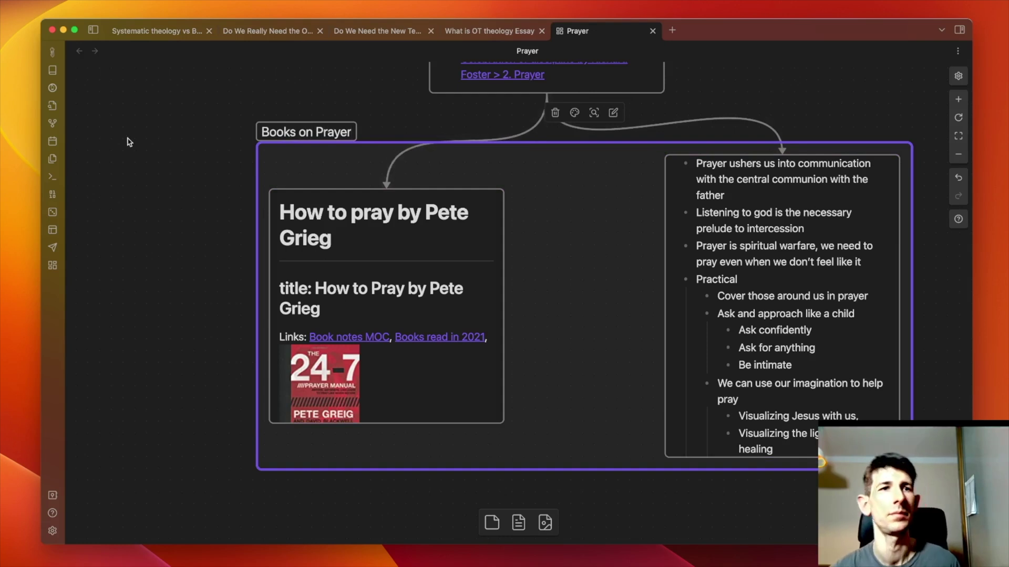
{"action": "left_click", "coordinate": [214, 157]}
{"action": "scroll", "coordinate": [221, 152], "scroll_direction": "right", "scroll_amount": 5}
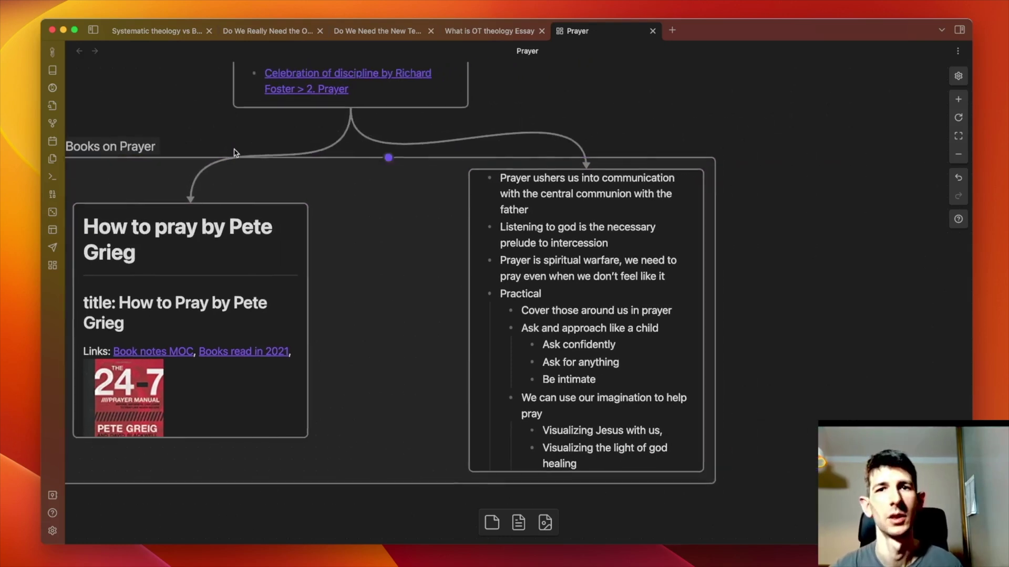
{"action": "scroll", "coordinate": [234, 149], "scroll_direction": "up", "scroll_amount": 3}
{"action": "scroll", "coordinate": [248, 153], "scroll_direction": "down", "scroll_amount": 5}
{"action": "scroll", "coordinate": [198, 345], "scroll_direction": "left", "scroll_amount": 5}
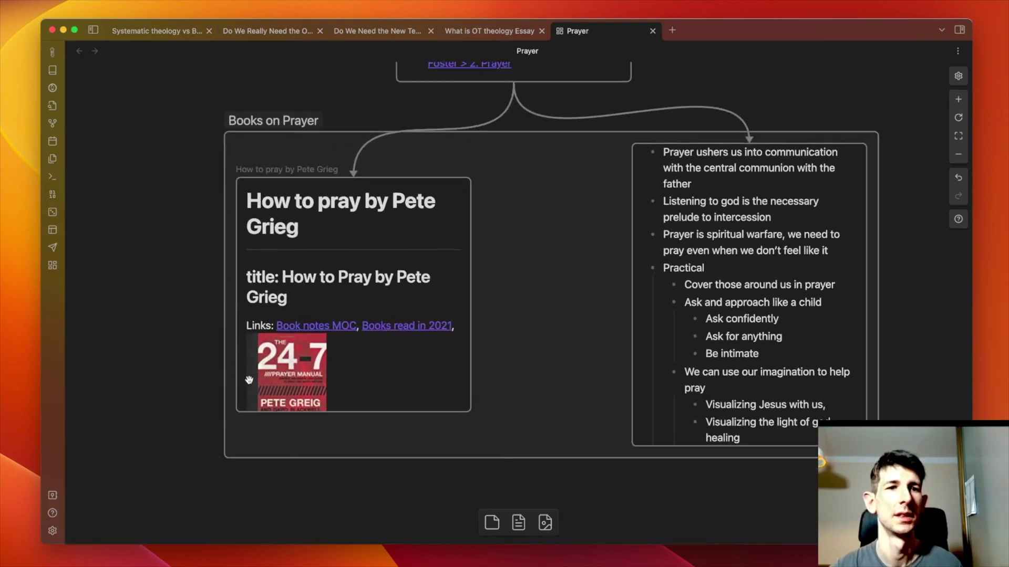
{"action": "scroll", "coordinate": [267, 374], "scroll_direction": "right", "scroll_amount": 2}
{"action": "scroll", "coordinate": [294, 341], "scroll_direction": "up", "scroll_amount": 6}
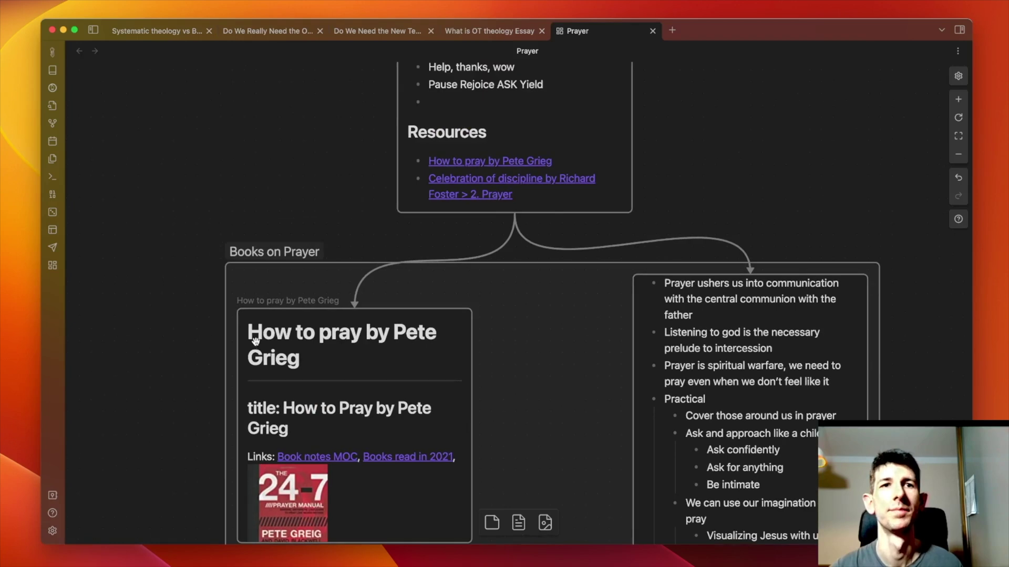
- Pan the Prayer canvas and zoom to fit all cards with Shift+1
{"action": "scroll", "coordinate": [256, 346], "scroll_direction": "right", "scroll_amount": 4}
{"action": "scroll", "coordinate": [256, 346], "scroll_direction": "up", "scroll_amount": 4}
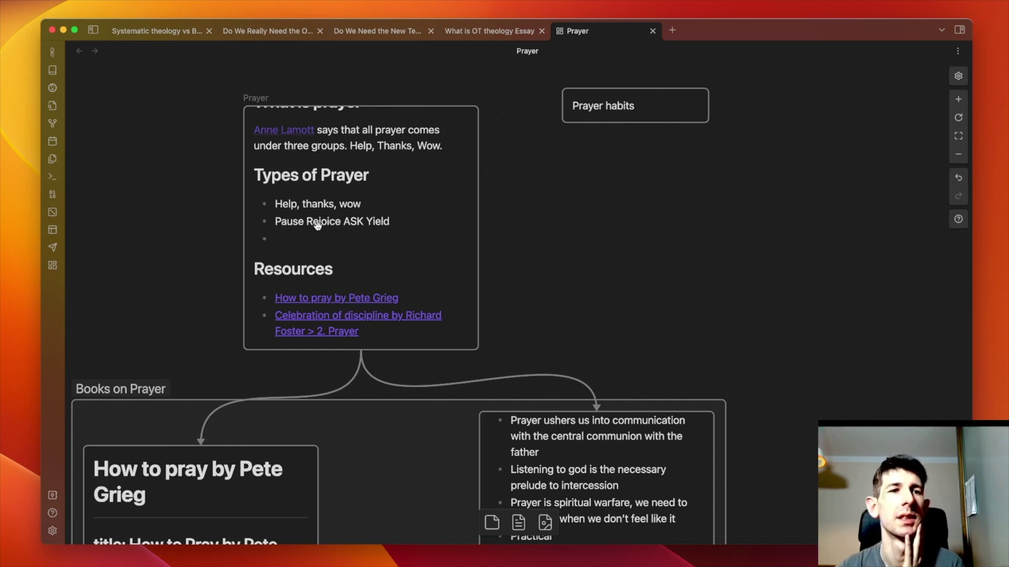
{"action": "key", "text": "shift+1"}
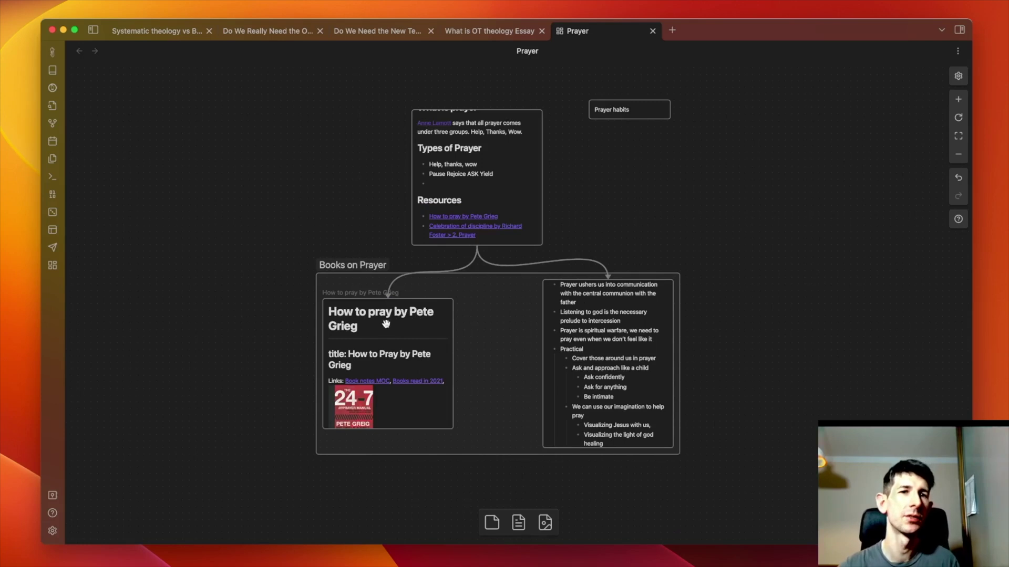
{"action": "scroll", "coordinate": [383, 326], "scroll_direction": "up", "scroll_amount": 1}
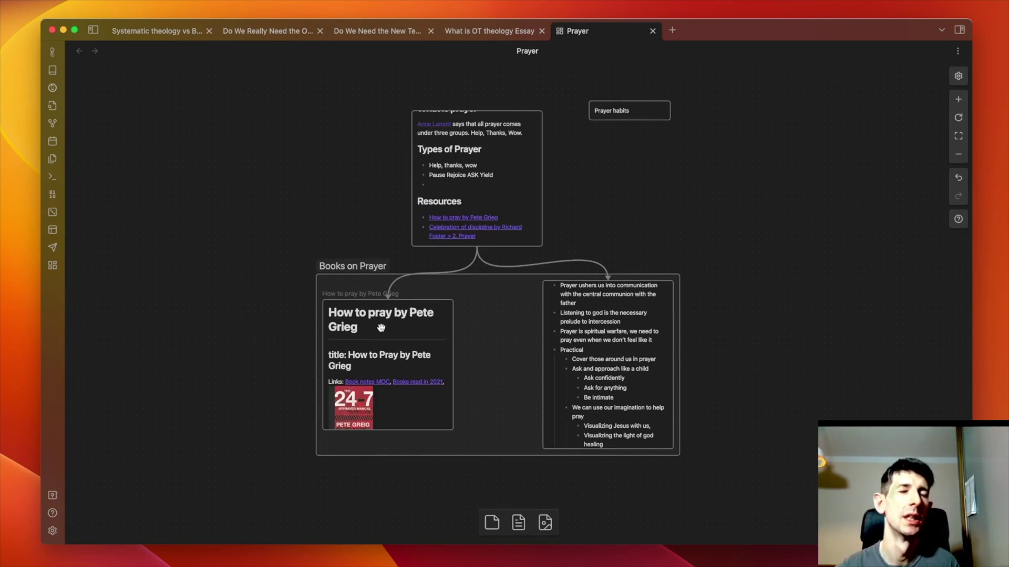
{"action": "scroll", "coordinate": [164, 275], "scroll_direction": "down", "scroll_amount": 2}
- Add a 24-7 Prayer web page card from a pasted URL and move it up and left
{"action": "right_click", "coordinate": [165, 273]}
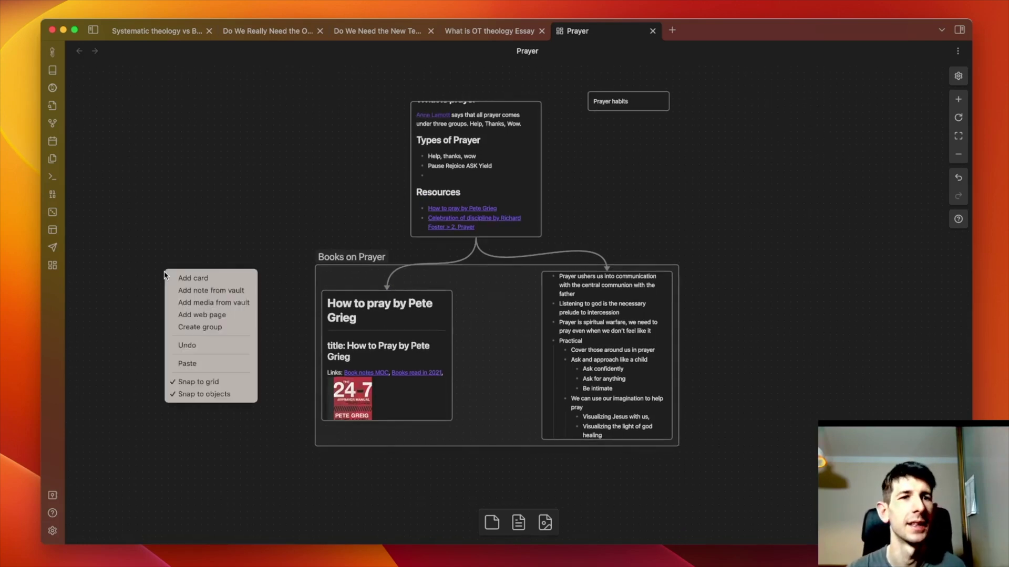
{"action": "left_click", "coordinate": [190, 317]}
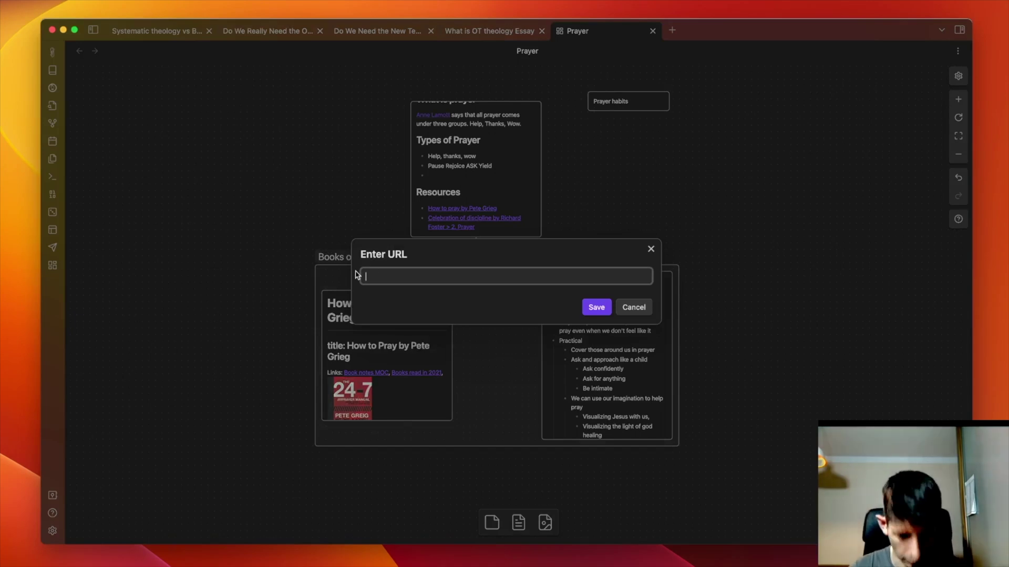
{"action": "key", "text": "super+Tab"}
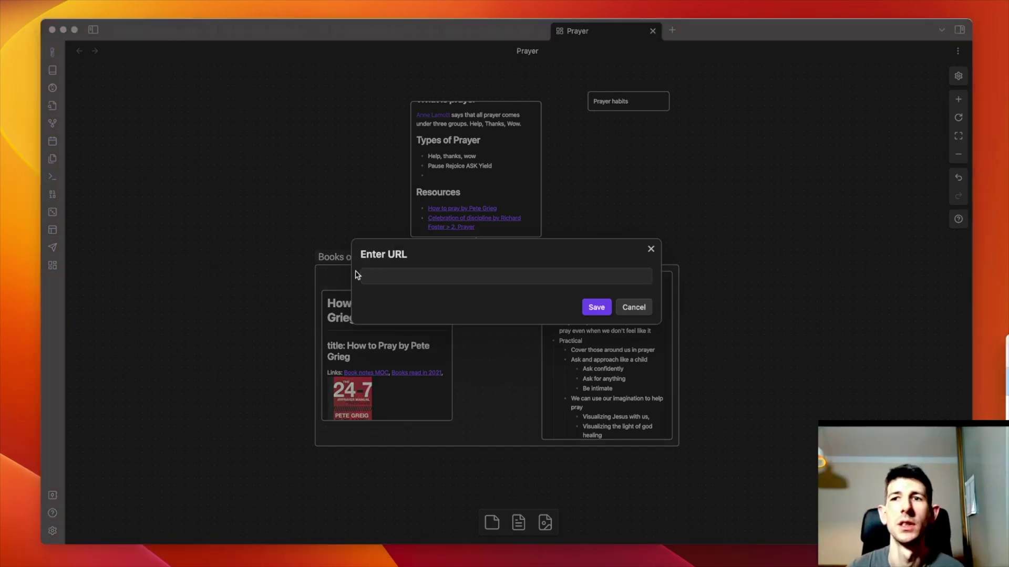
{"action": "left_click", "coordinate": [358, 276]}
{"action": "type", "text": "https://www.24-7prayer.com/"}
{"action": "key", "text": "Return"}
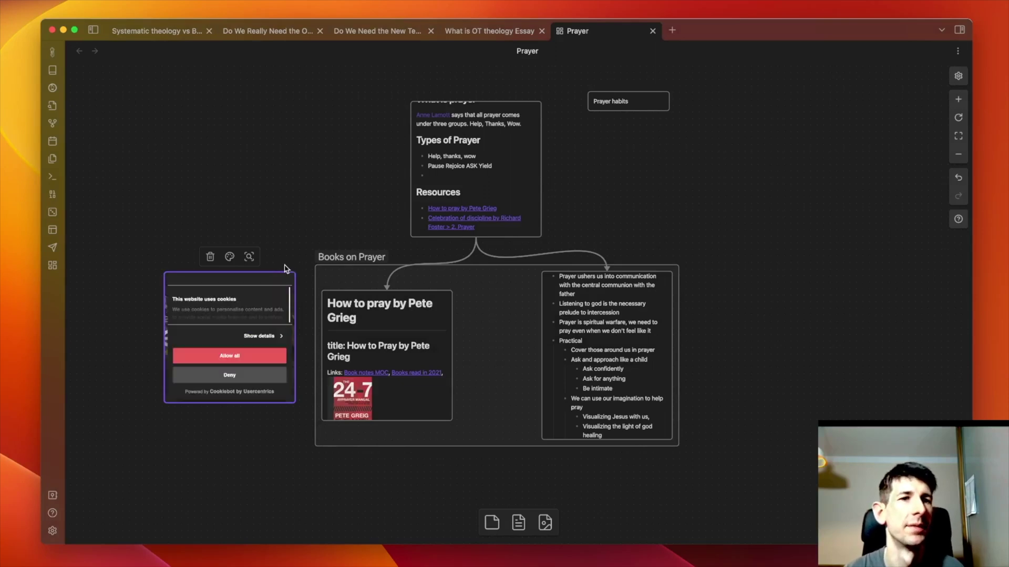
{"action": "left_click", "coordinate": [238, 357]}
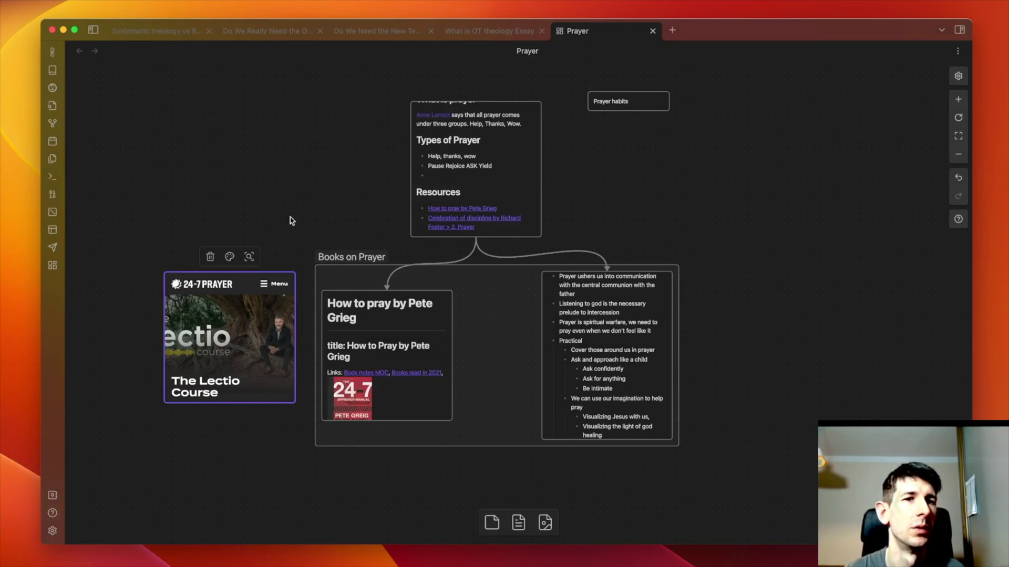
{"action": "left_click", "coordinate": [265, 247]}
{"action": "left_click_drag", "start_coordinate": [253, 269], "coordinate": [211, 222]}
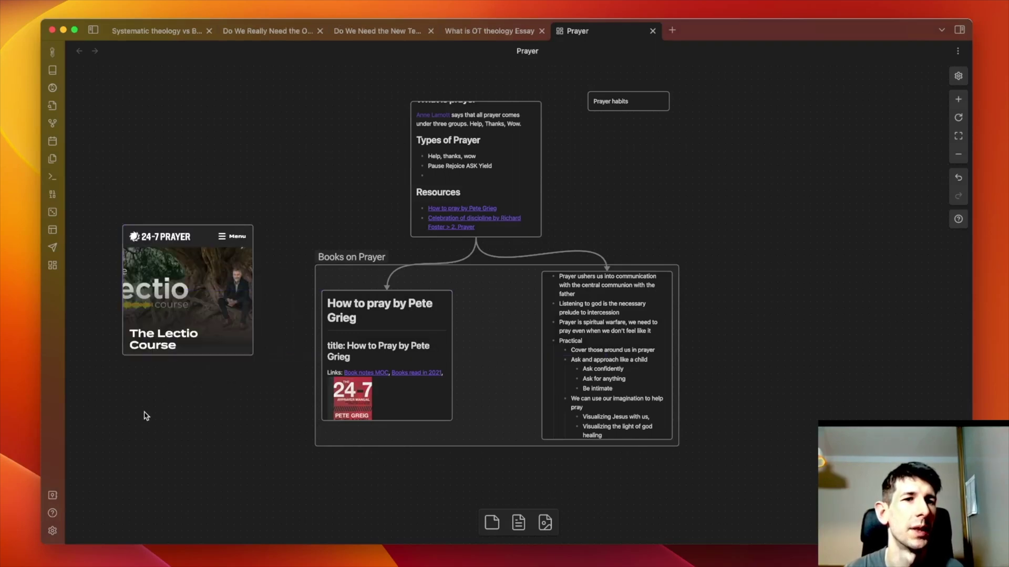
- Add a second web page card for The Prayer Course just below the first
{"action": "right_click", "coordinate": [131, 396]}
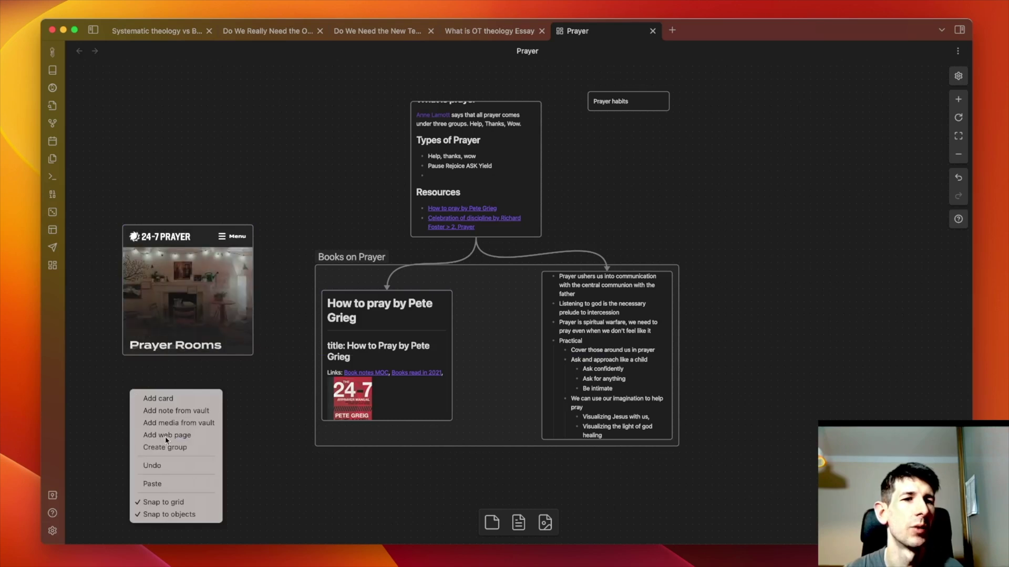
{"action": "key", "text": "Return"}
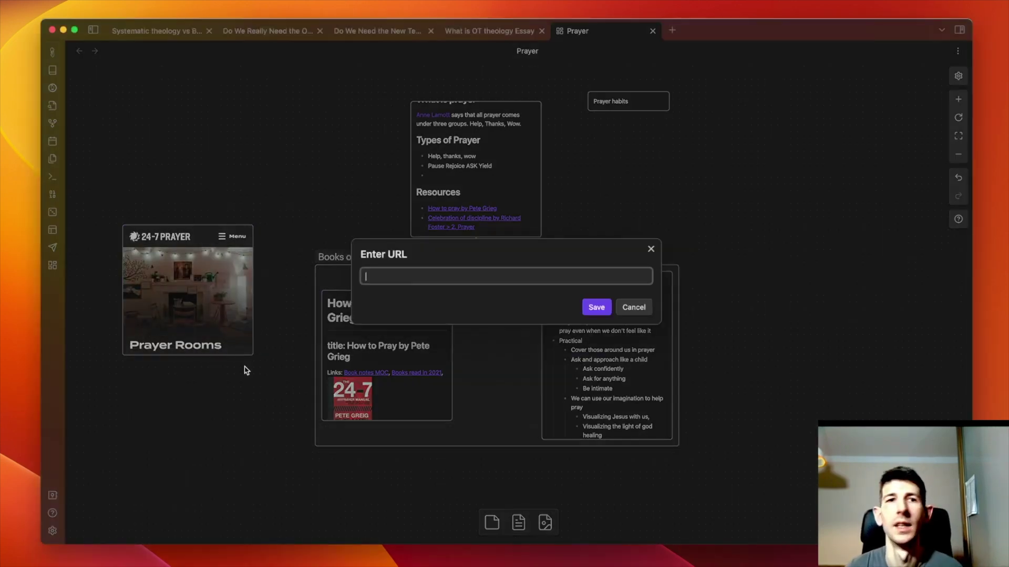
{"action": "key", "text": "super+v"}
{"action": "left_click", "coordinate": [596, 307]}
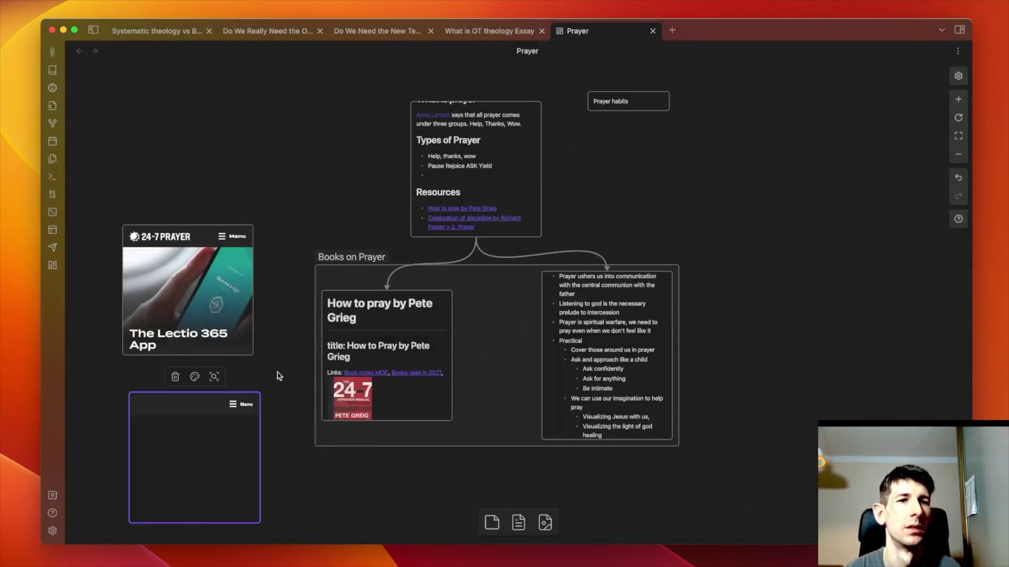
{"action": "left_click_drag", "start_coordinate": [216, 392], "coordinate": [216, 386]}
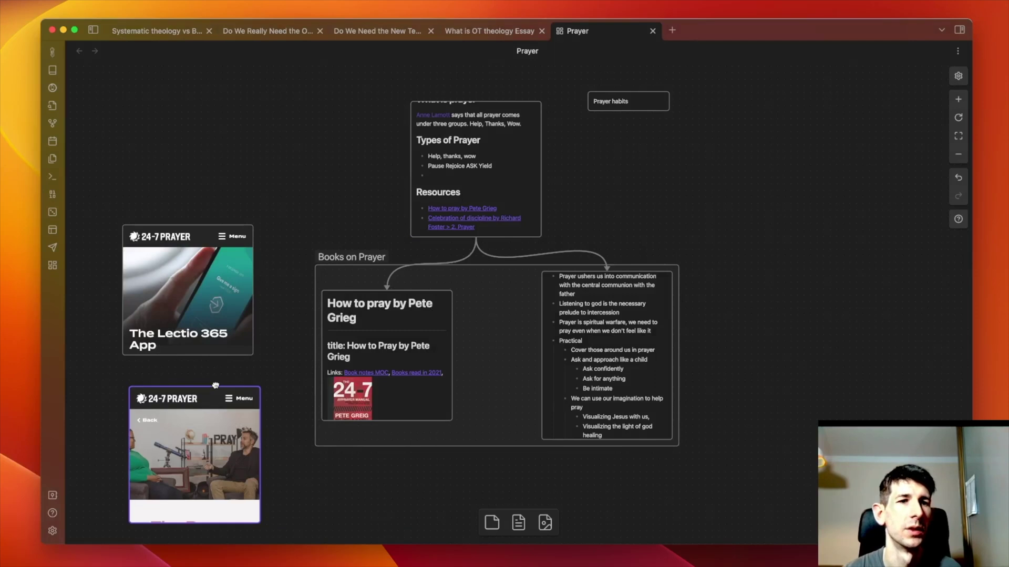
- Browse The Prayer Course web card to session 1, Why Pray?, and scroll to its video
{"action": "left_click_drag", "start_coordinate": [211, 428], "coordinate": [227, 340]}
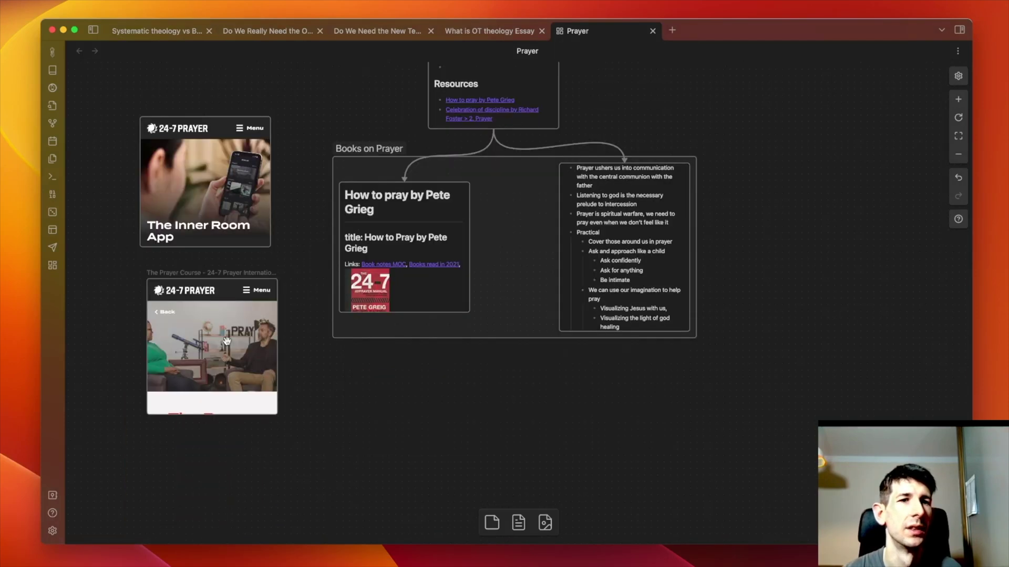
{"action": "left_click", "coordinate": [227, 340]}
{"action": "scroll", "coordinate": [223, 340], "scroll_direction": "down", "scroll_amount": 2}
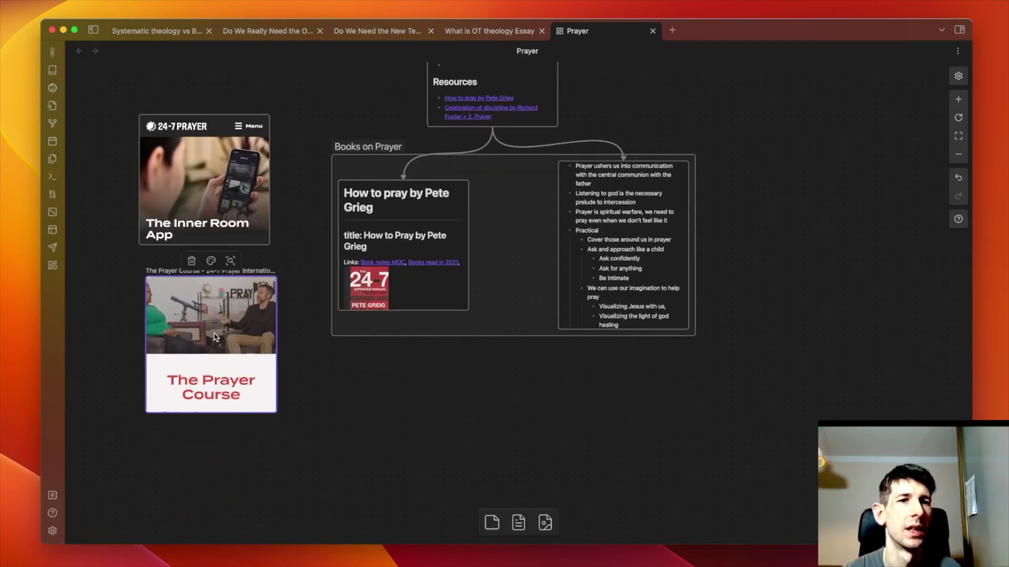
{"action": "scroll", "coordinate": [214, 335], "scroll_direction": "down", "scroll_amount": 3}
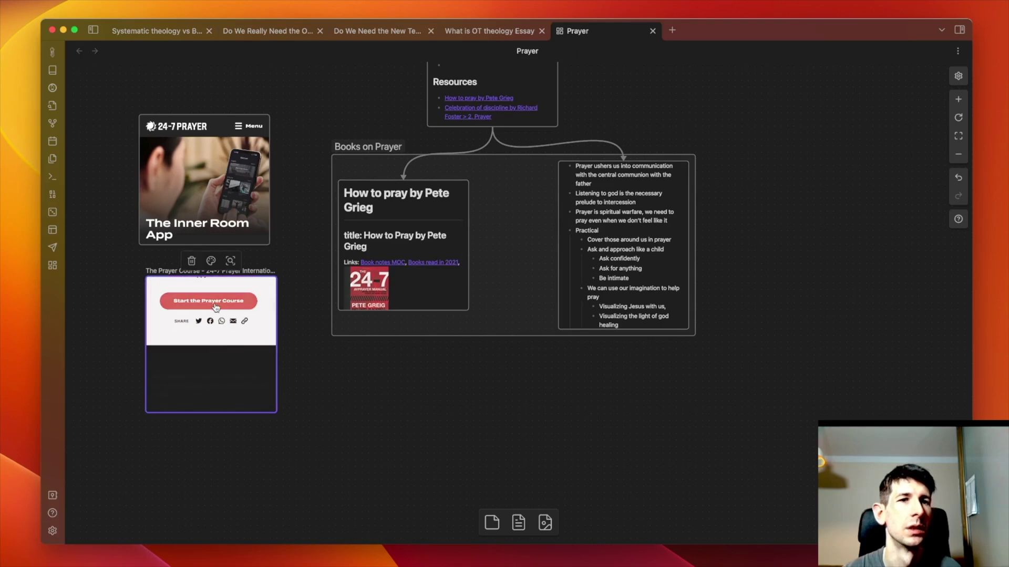
{"action": "left_click", "coordinate": [216, 307]}
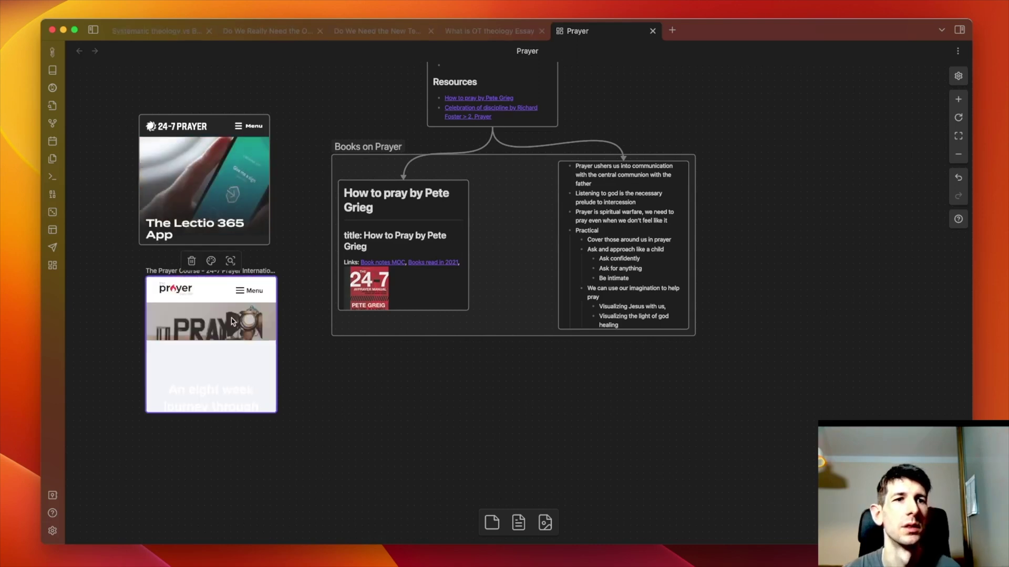
{"action": "scroll", "coordinate": [229, 323], "scroll_direction": "down", "scroll_amount": 3}
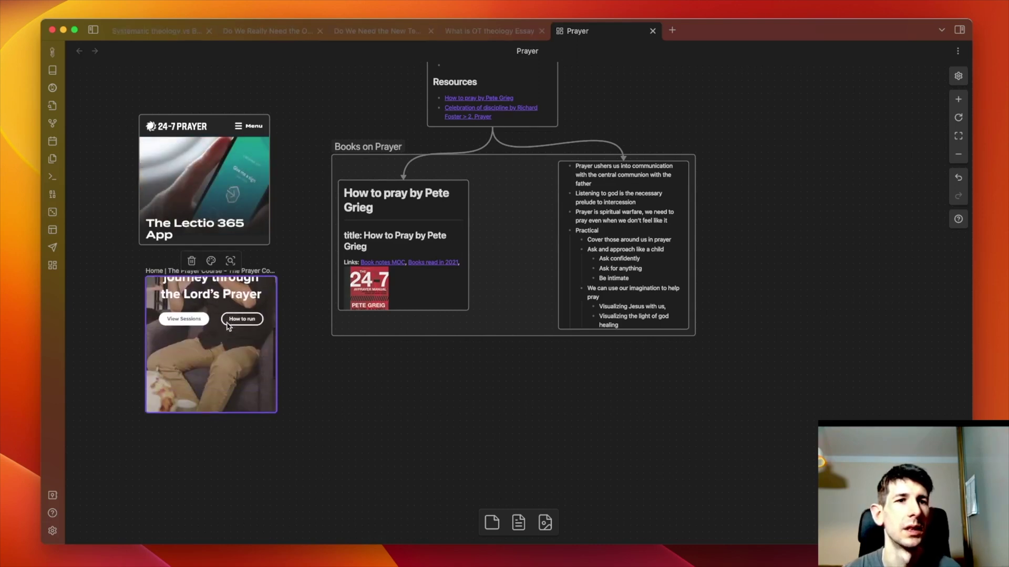
{"action": "scroll", "coordinate": [230, 323], "scroll_direction": "down", "scroll_amount": 1}
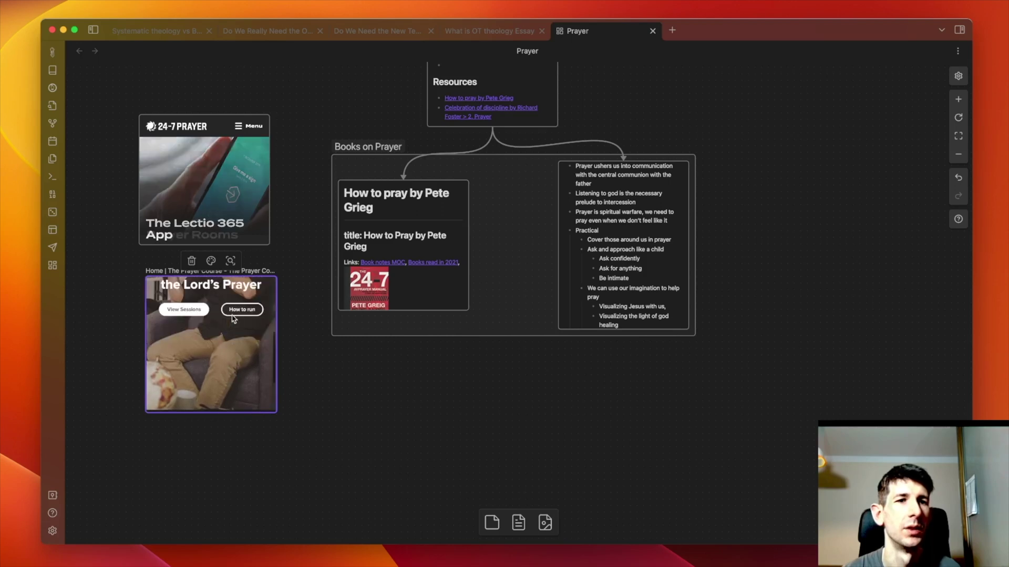
{"action": "left_click", "coordinate": [184, 310]}
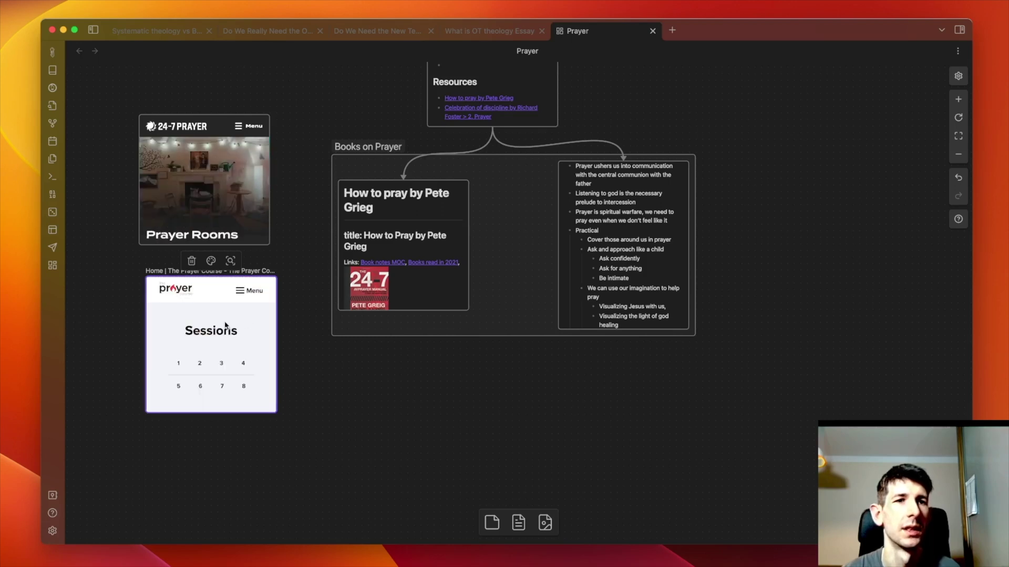
{"action": "left_click", "coordinate": [177, 367]}
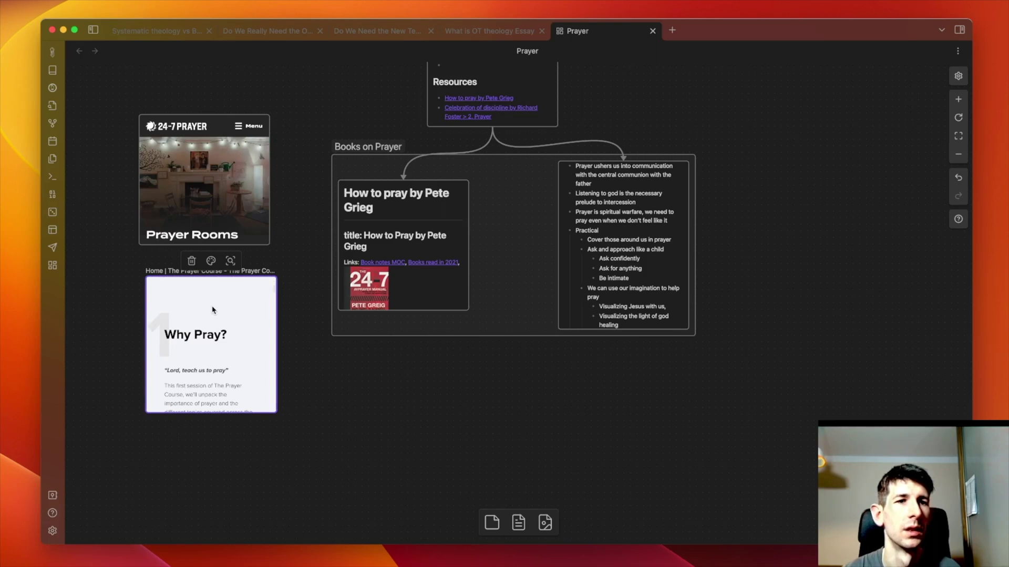
{"action": "scroll", "coordinate": [212, 310], "scroll_direction": "down", "scroll_amount": 5}
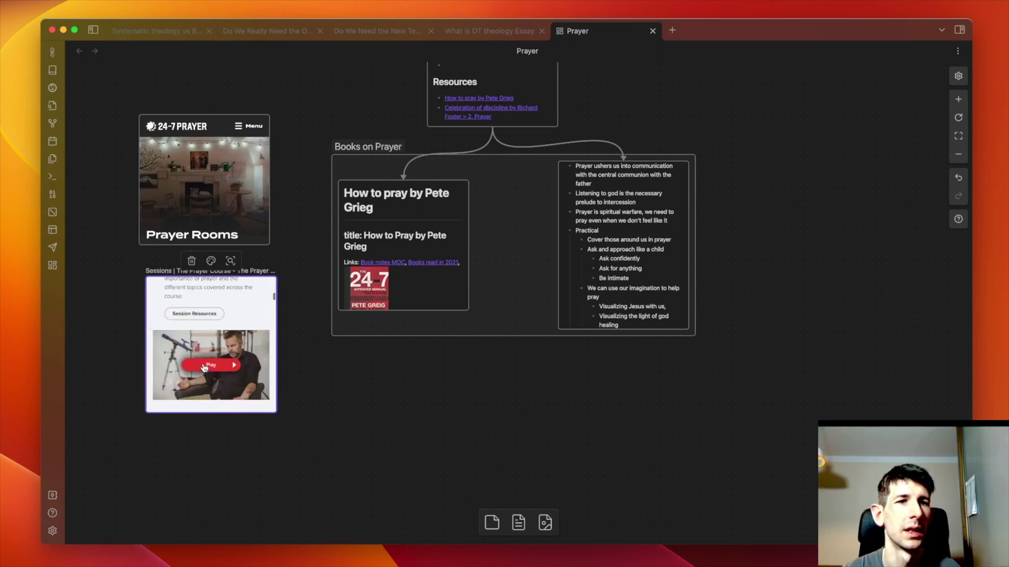
{"action": "scroll", "coordinate": [291, 367], "scroll_direction": "down", "scroll_amount": 1}
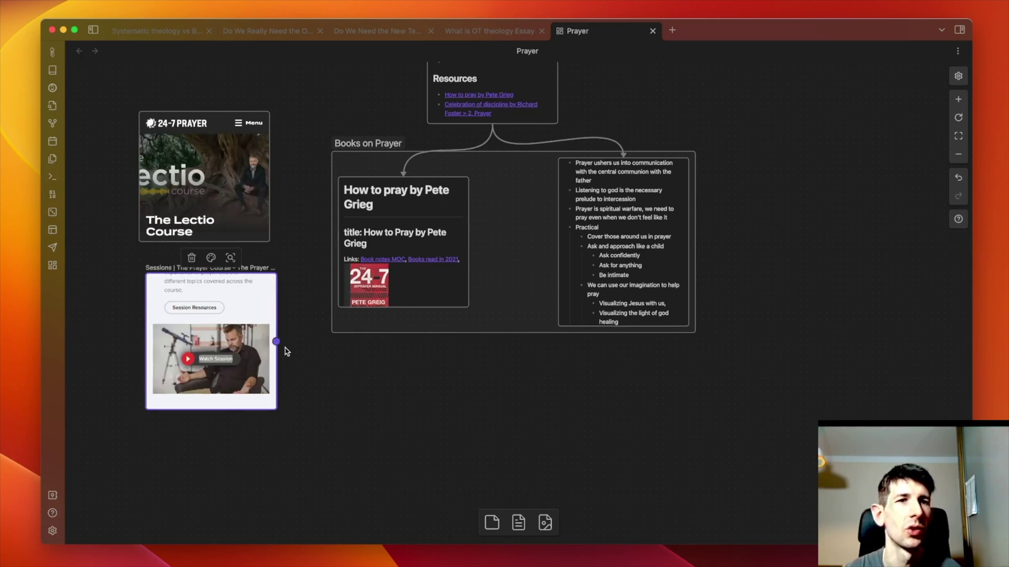
{"action": "left_click", "coordinate": [313, 366]}
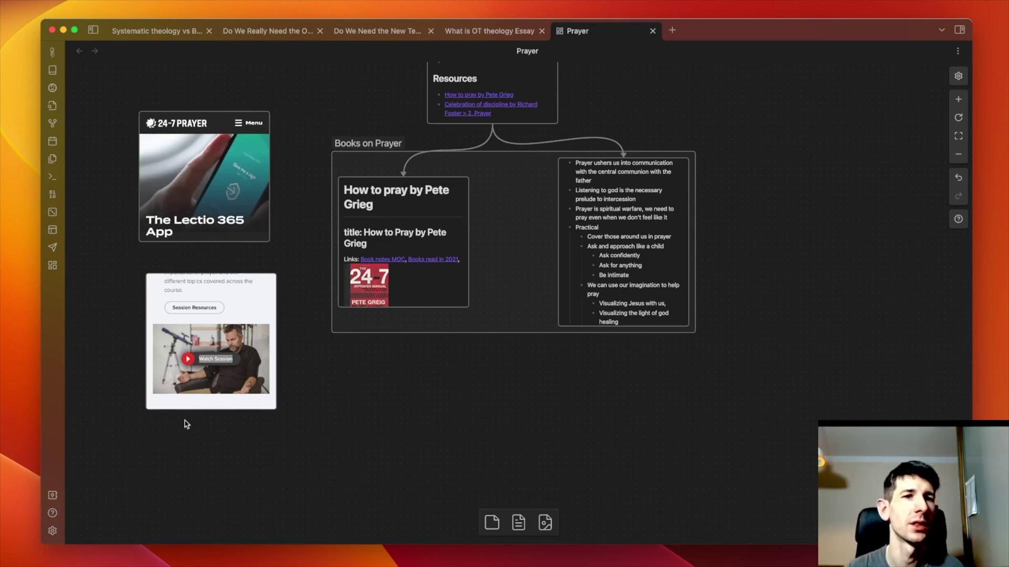
- Embed 'The Prayer Course – Session 1' YouTube video as a web card below-left of the Sessions card
{"action": "right_click", "coordinate": [153, 446]}
{"action": "left_click", "coordinate": [188, 478]}
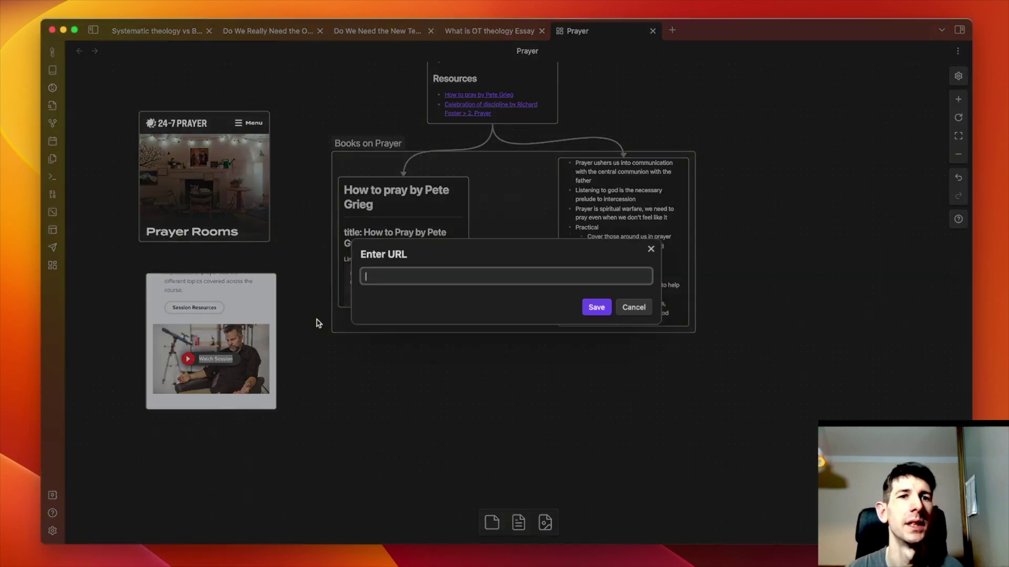
{"action": "type", "text": "https://www.youtube.com/watch?v=eO1WIawSAkQ"}
{"action": "key", "text": "Return"}
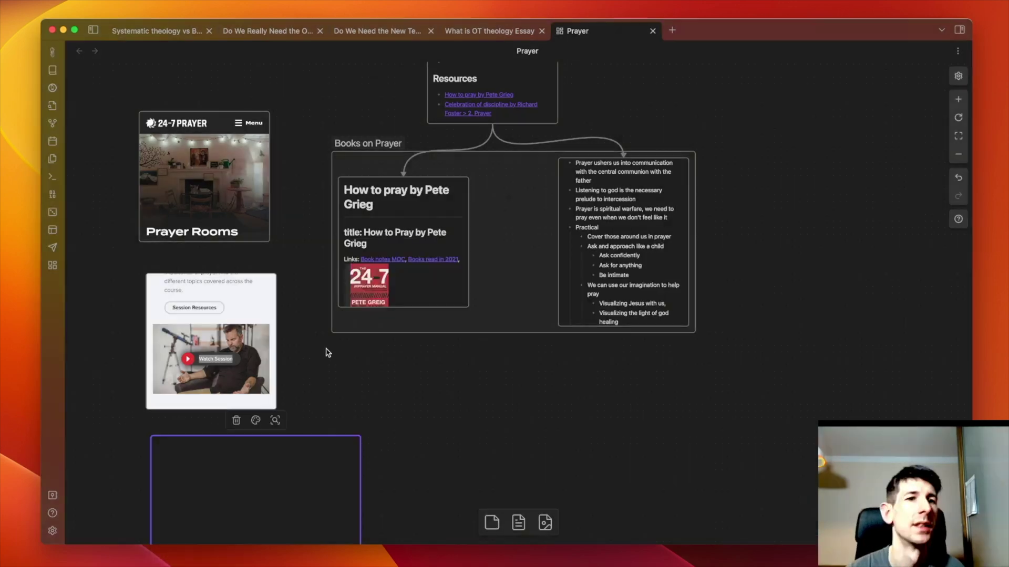
{"action": "scroll", "coordinate": [378, 338], "scroll_direction": "left", "scroll_amount": 5}
{"action": "scroll", "coordinate": [379, 338], "scroll_direction": "down", "scroll_amount": 2}
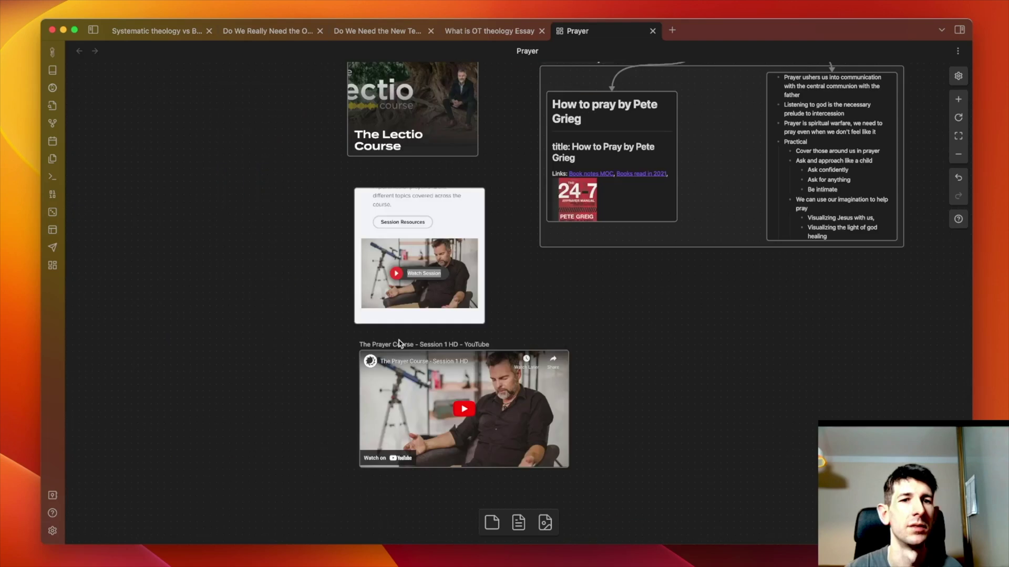
{"action": "left_click_drag", "start_coordinate": [478, 345], "coordinate": [283, 365]}
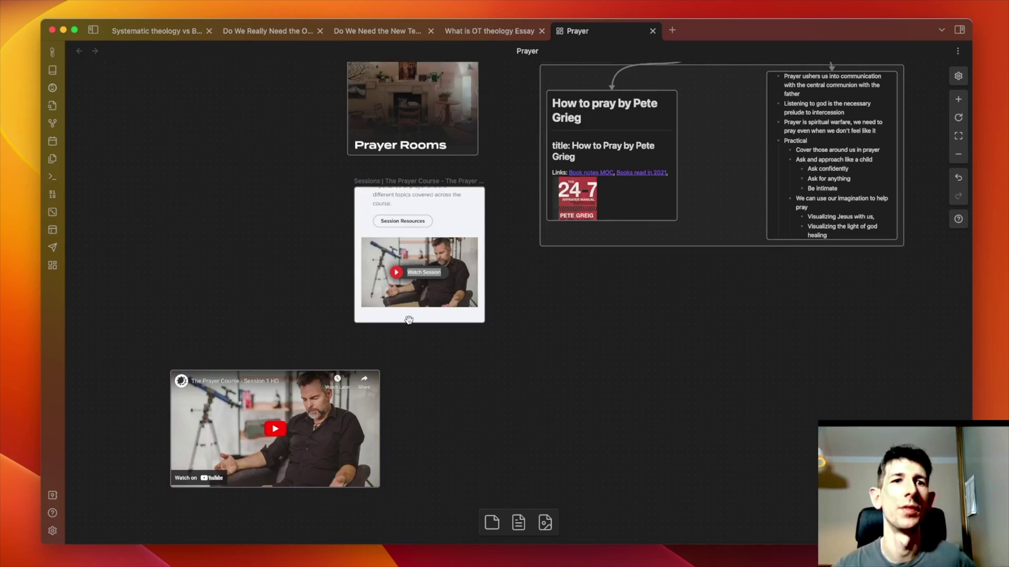
{"action": "scroll", "coordinate": [408, 320], "scroll_direction": "right", "scroll_amount": 2}
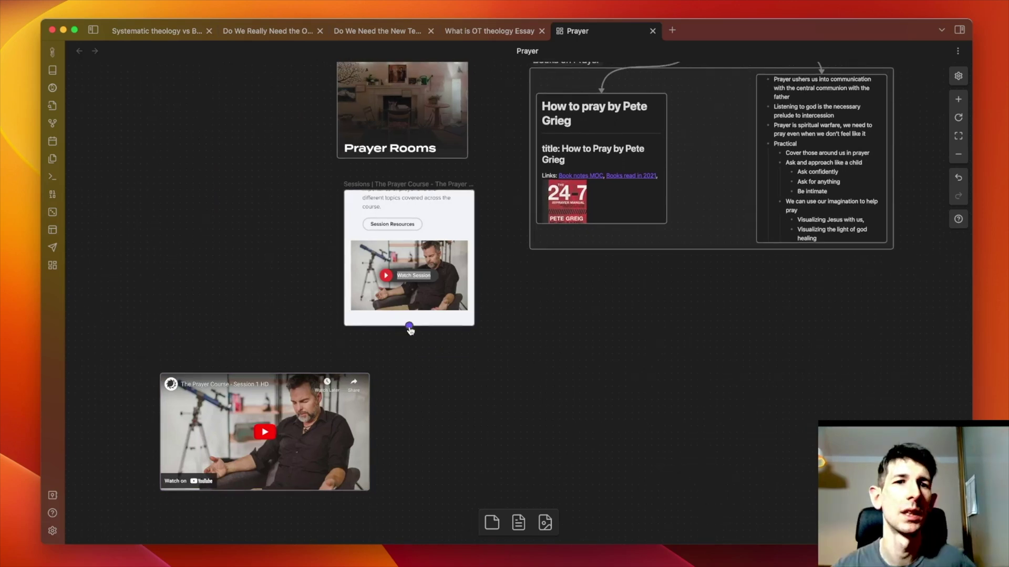
{"action": "scroll", "coordinate": [410, 330], "scroll_direction": "right", "scroll_amount": 1}
- Draw arrows from the Sessions card to the YouTube card and from the 24-7 Prayer card to Sessions
{"action": "left_click", "coordinate": [408, 331]}
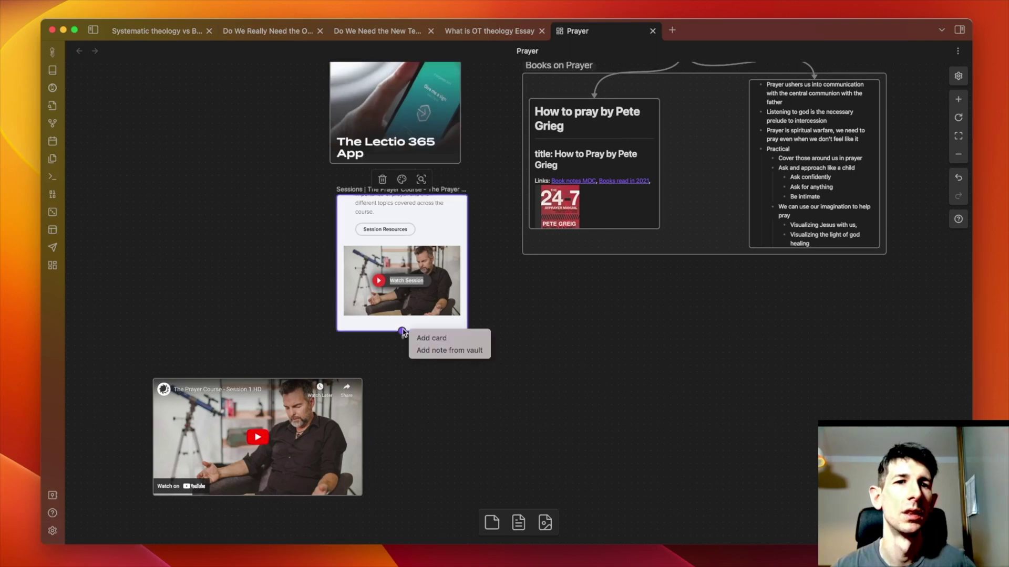
{"action": "left_click", "coordinate": [404, 333]}
{"action": "left_click_drag", "start_coordinate": [402, 332], "coordinate": [257, 410]}
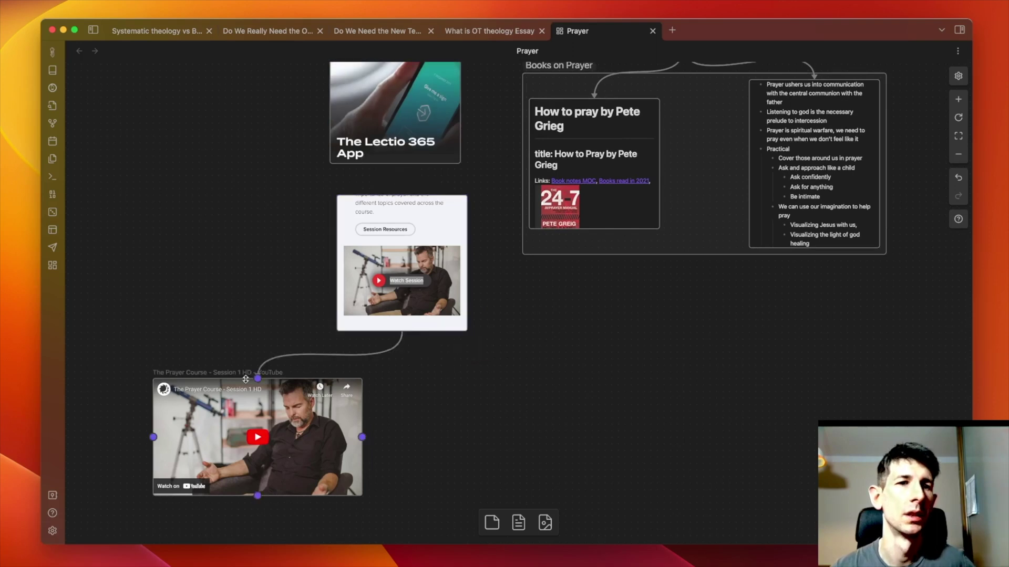
{"action": "scroll", "coordinate": [425, 286], "scroll_direction": "up", "scroll_amount": 1}
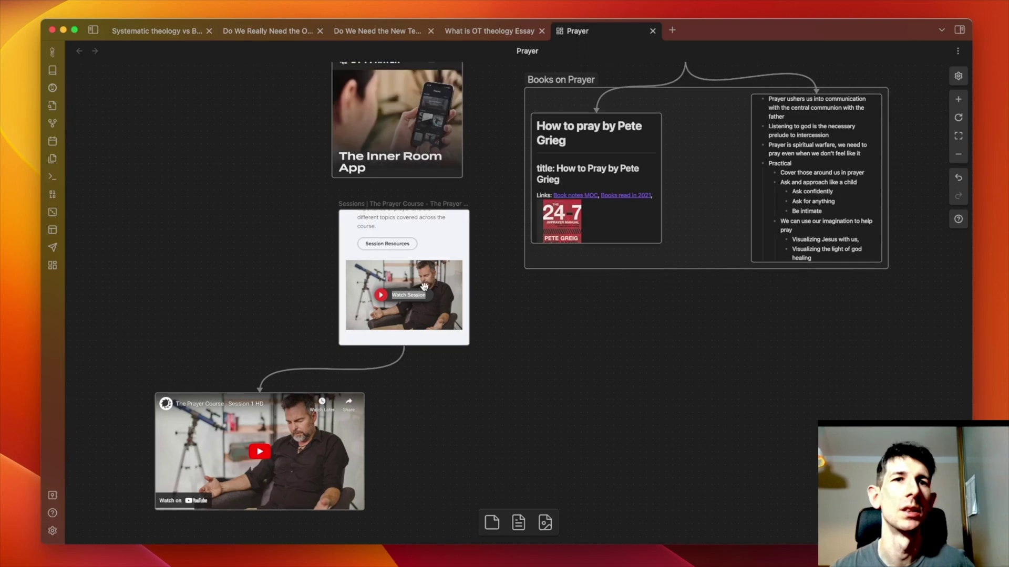
{"action": "scroll", "coordinate": [424, 286], "scroll_direction": "up", "scroll_amount": 5}
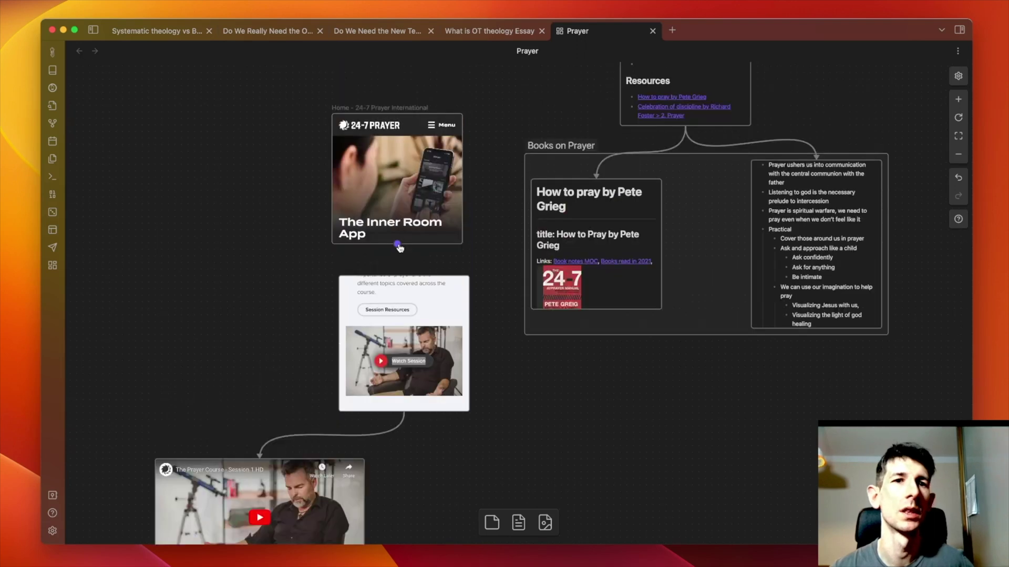
{"action": "left_click_drag", "start_coordinate": [397, 244], "coordinate": [407, 269]}
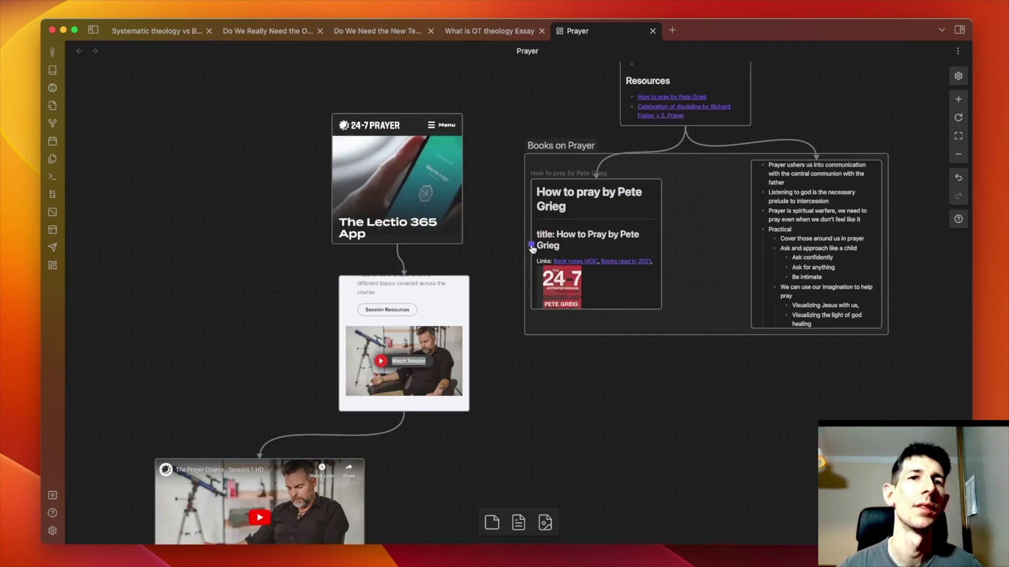
{"action": "left_click_drag", "start_coordinate": [532, 246], "coordinate": [507, 234]}
{"action": "left_click", "coordinate": [513, 335]}
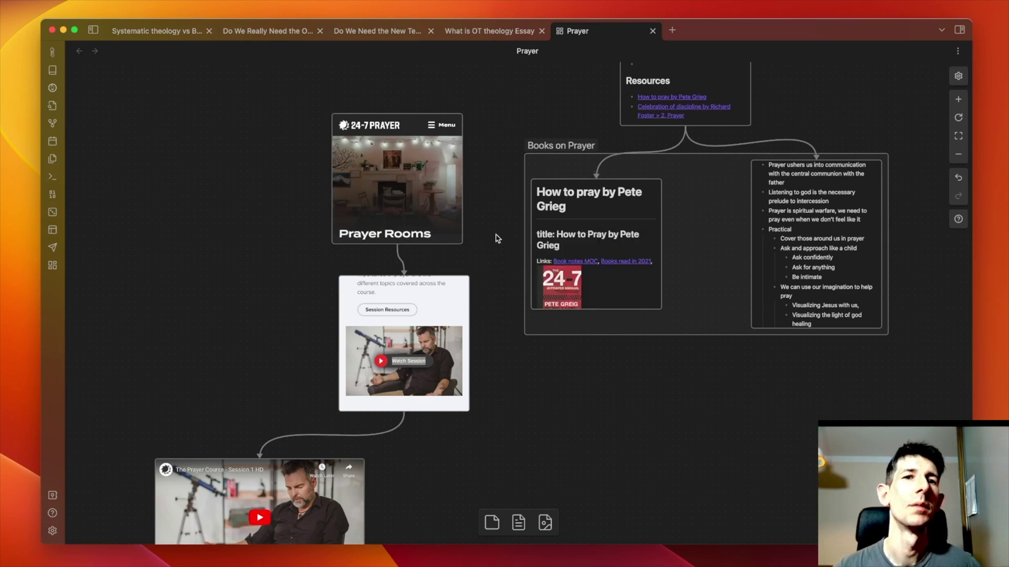
- Group the 24-7 Prayer, Sessions, YouTube and Pete Grieg book cards and label the group 'Pete Greig'
{"action": "left_click_drag", "start_coordinate": [154, 103], "coordinate": [592, 466]}
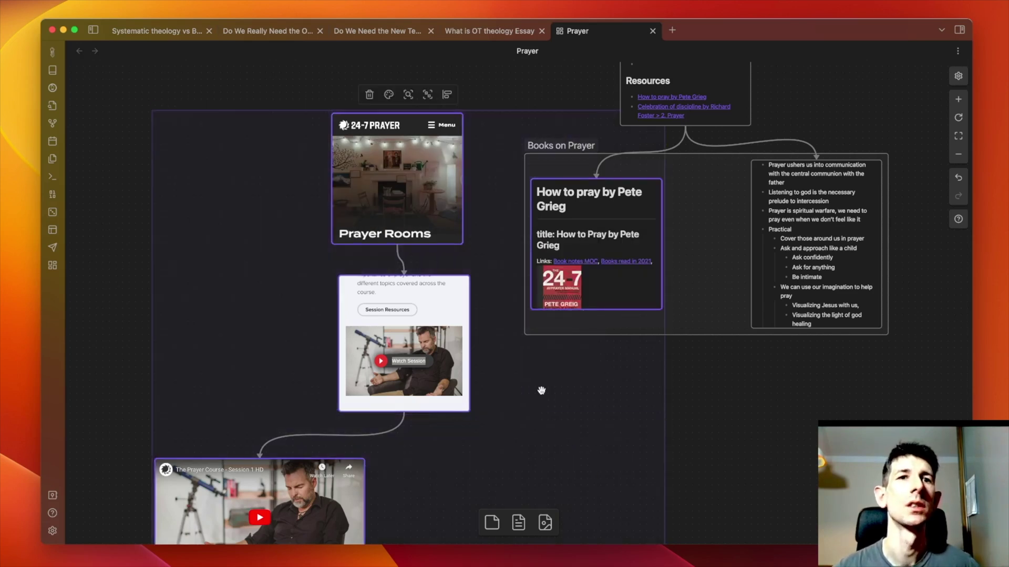
{"action": "left_click", "coordinate": [428, 94]}
{"action": "type", "text": "Peter"}
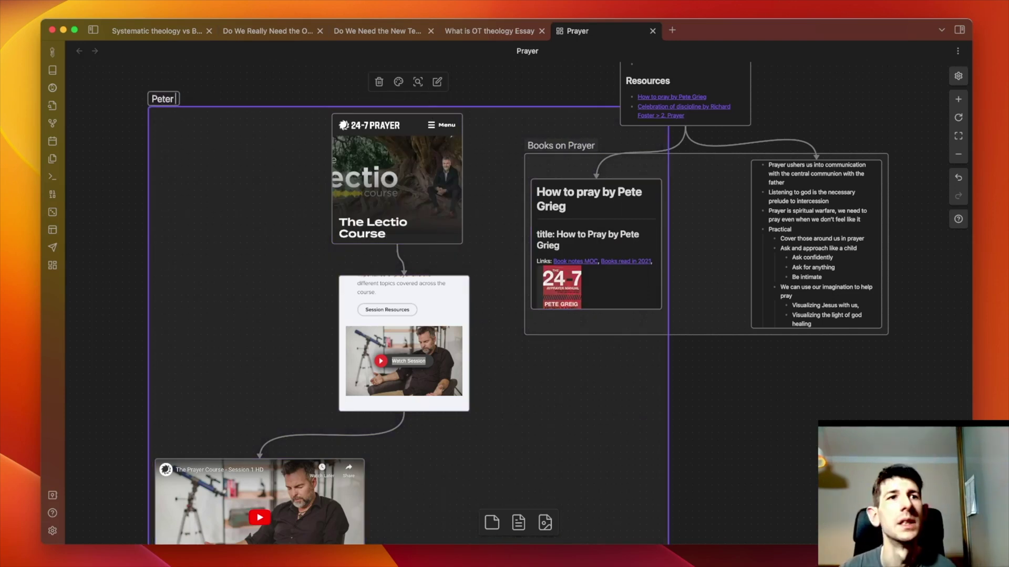
{"action": "key", "text": "BackSpace"}
{"action": "type", "text": "Greig"}
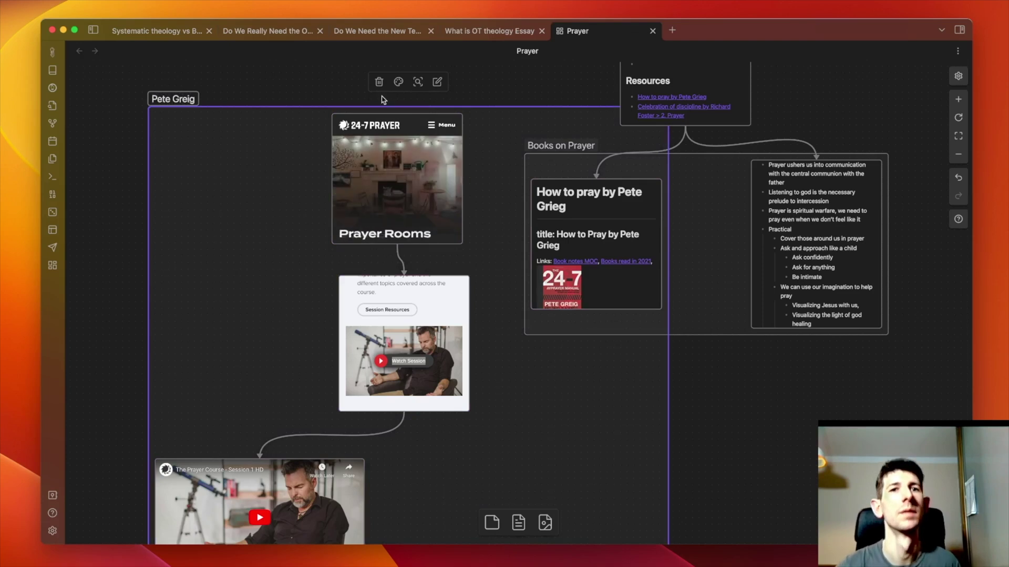
{"action": "left_click", "coordinate": [169, 231]}
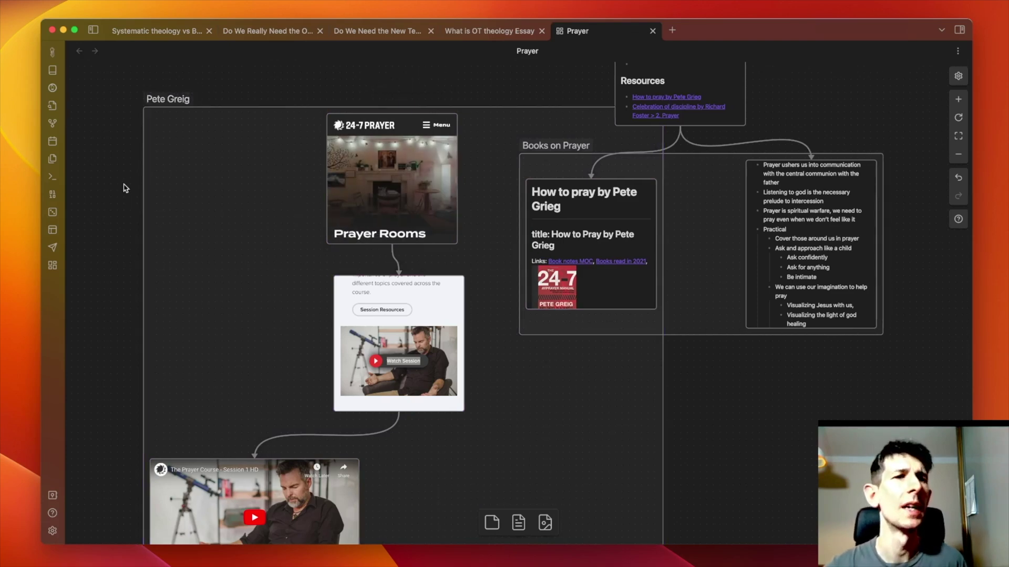
- Search the command palette for 'God on mute', then dismiss it
{"action": "key", "text": "super+p"}
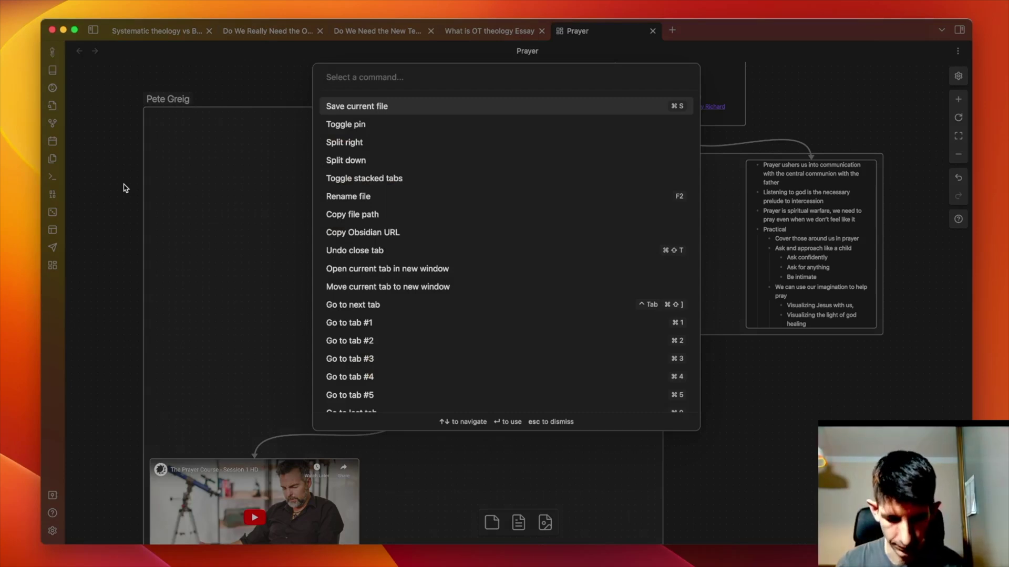
{"action": "type", "text": "God on mute"}
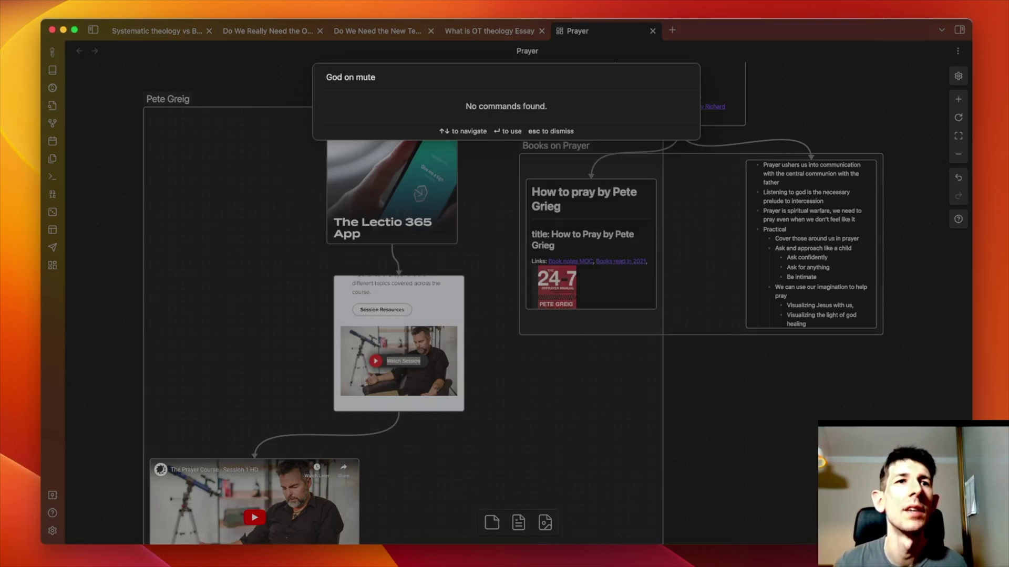
{"action": "key", "text": "Escape"}
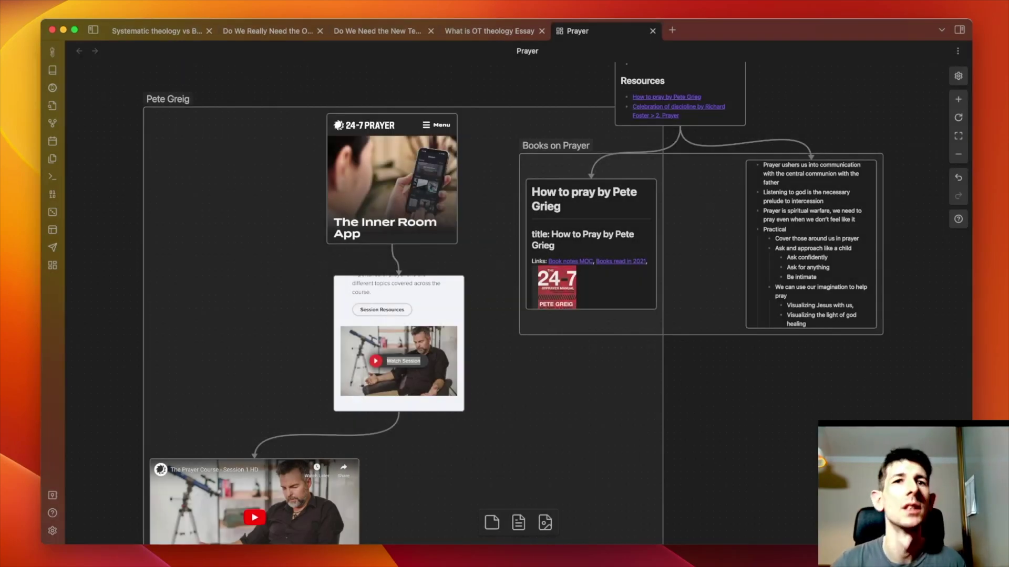
{"action": "scroll", "coordinate": [249, 191], "scroll_direction": "right", "scroll_amount": 10}
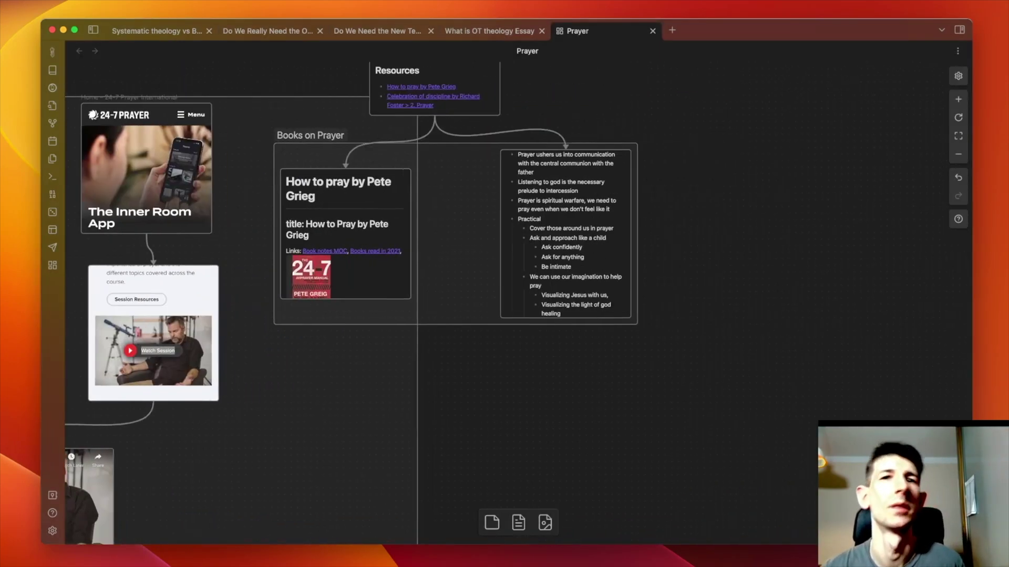
{"action": "scroll", "coordinate": [249, 191], "scroll_direction": "up", "scroll_amount": 5}
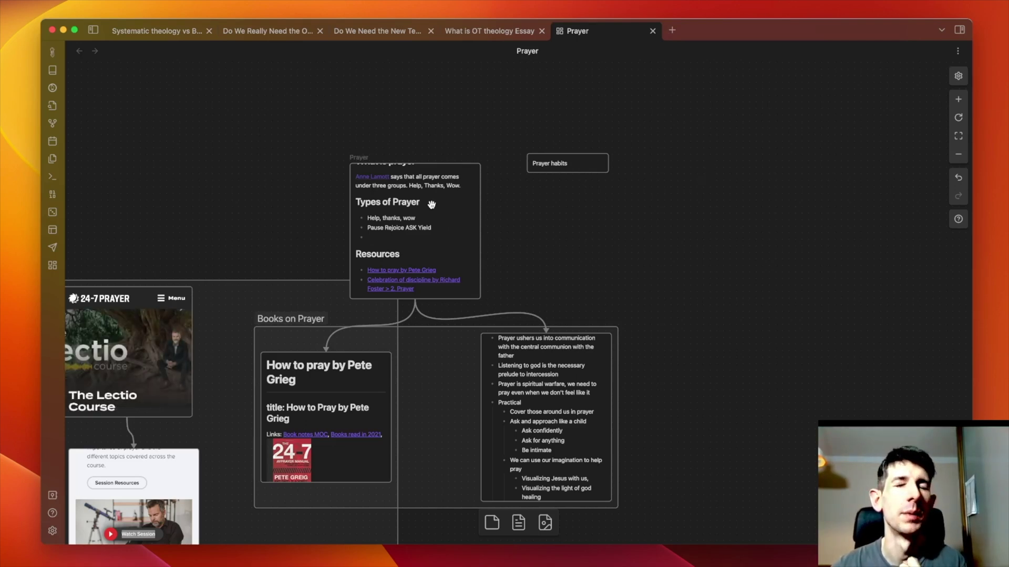
{"action": "left_click", "coordinate": [380, 235]}
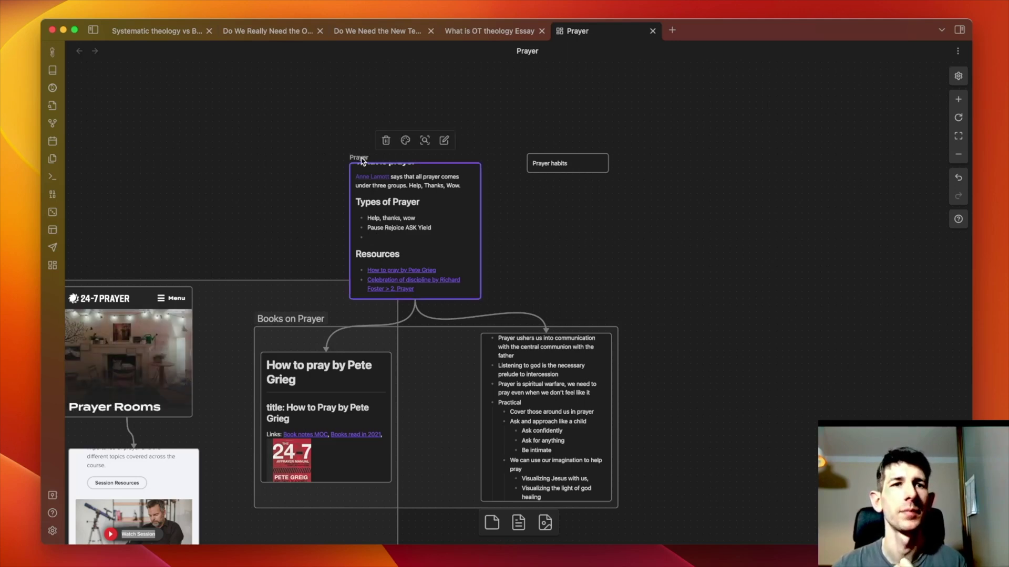
{"action": "left_click", "coordinate": [673, 30]}
- Open the Prayer note through the quick file switcher
{"action": "key", "text": "super+p"}
{"action": "type", "text": "or"}
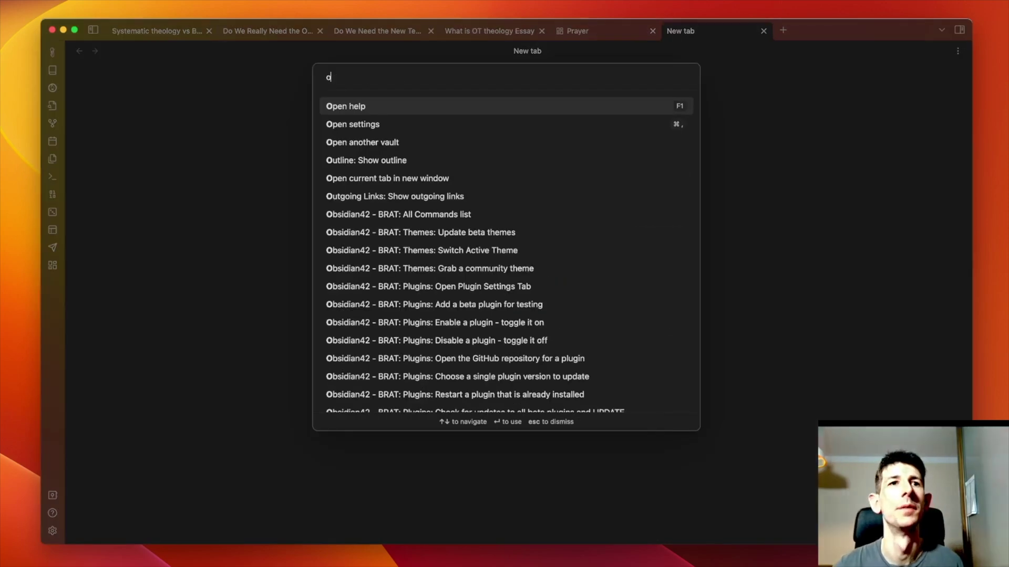
{"action": "key", "text": "BackSpace"}
{"action": "key", "text": "BackSpace"}
{"action": "type", "text": "prayer"}
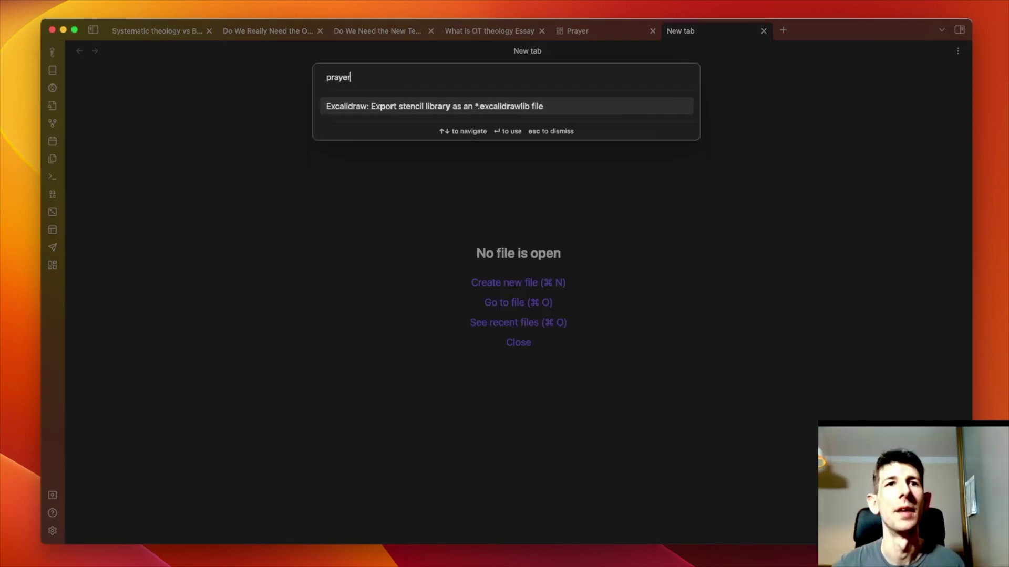
{"action": "key", "text": "super+a"}
{"action": "key", "text": "BackSpace"}
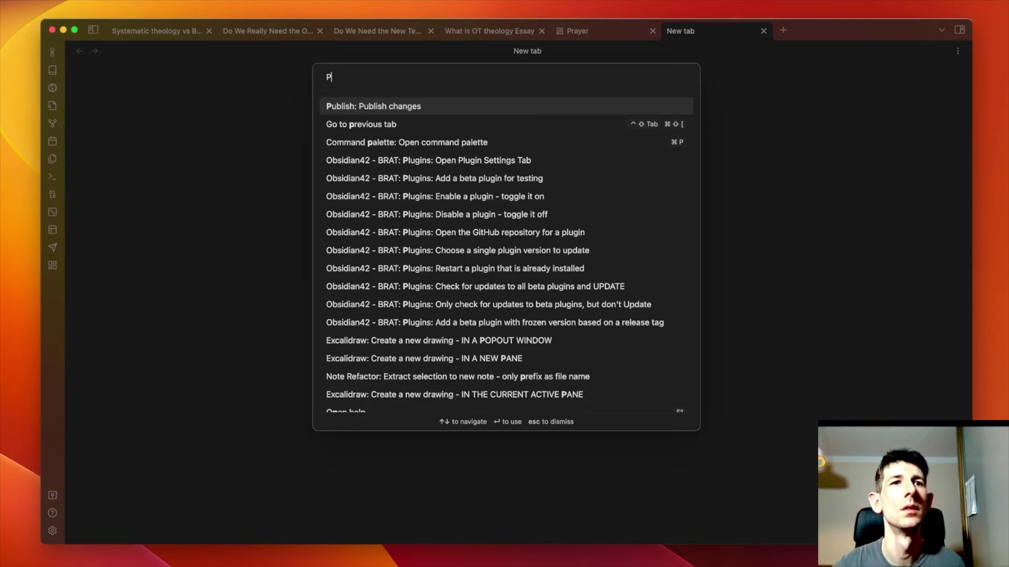
{"action": "type", "text": "pra"}
{"action": "key", "text": "Escape"}
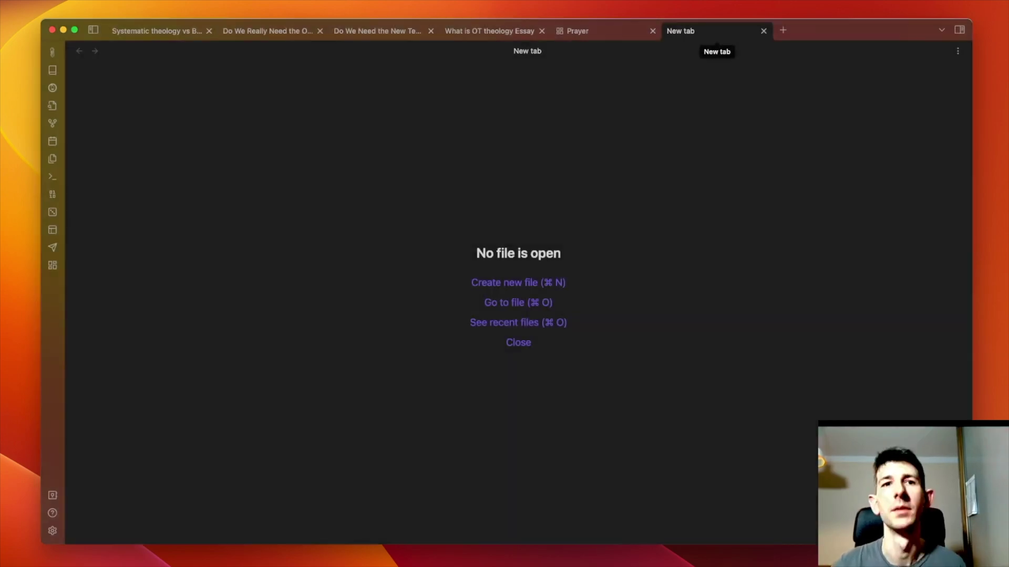
{"action": "key", "text": "super+o"}
{"action": "type", "text": "prayer"}
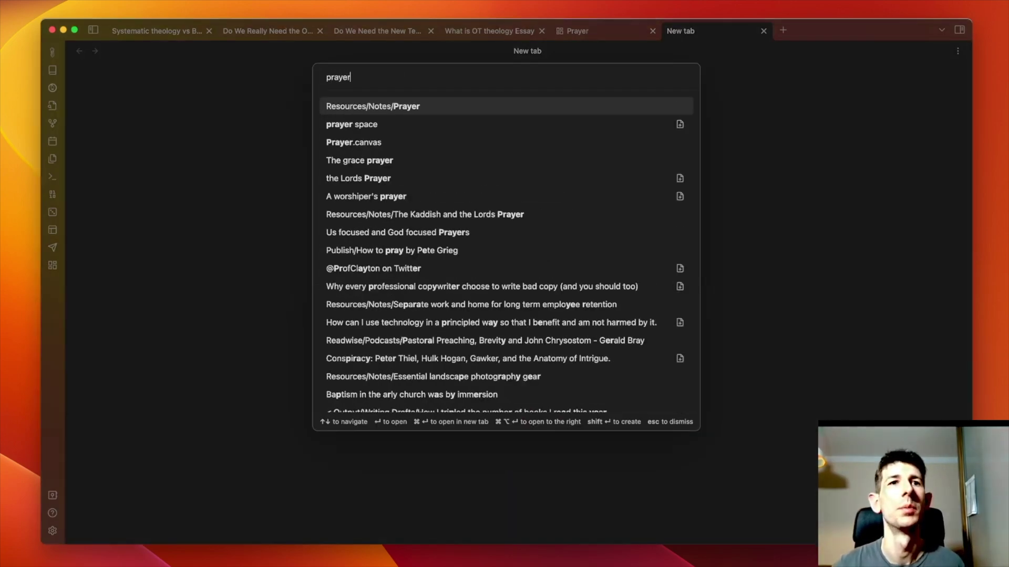
{"action": "key", "text": "Return"}
- Add an 'ACTS - Adoration, confession, thanksgiving, Supplication' bullet under Types of Prayer
{"action": "left_click", "coordinate": [458, 267]}
{"action": "key", "text": "Return"}
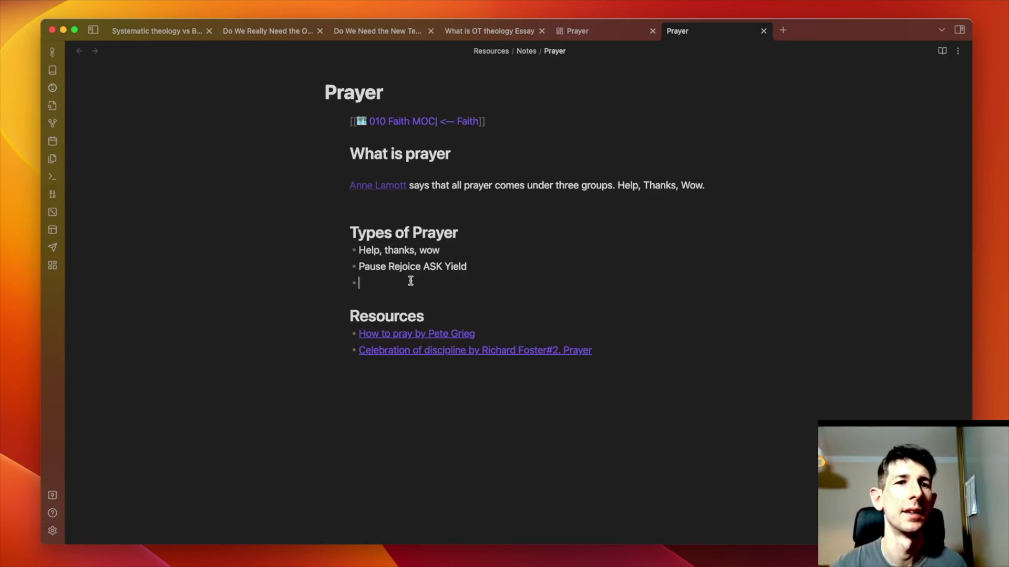
{"action": "type", "text": "ACTS "}
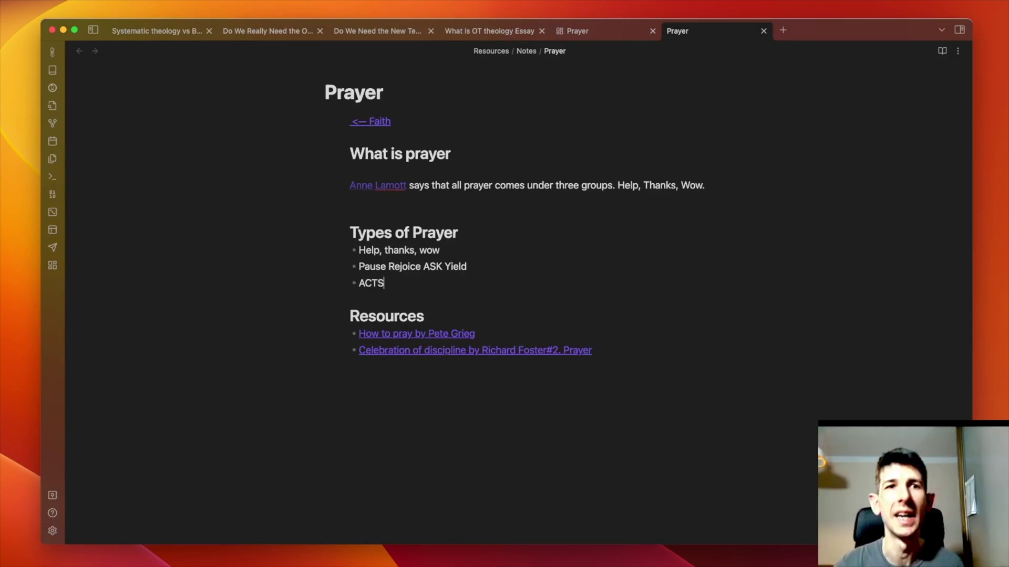
{"action": "type", "text": "- A"}
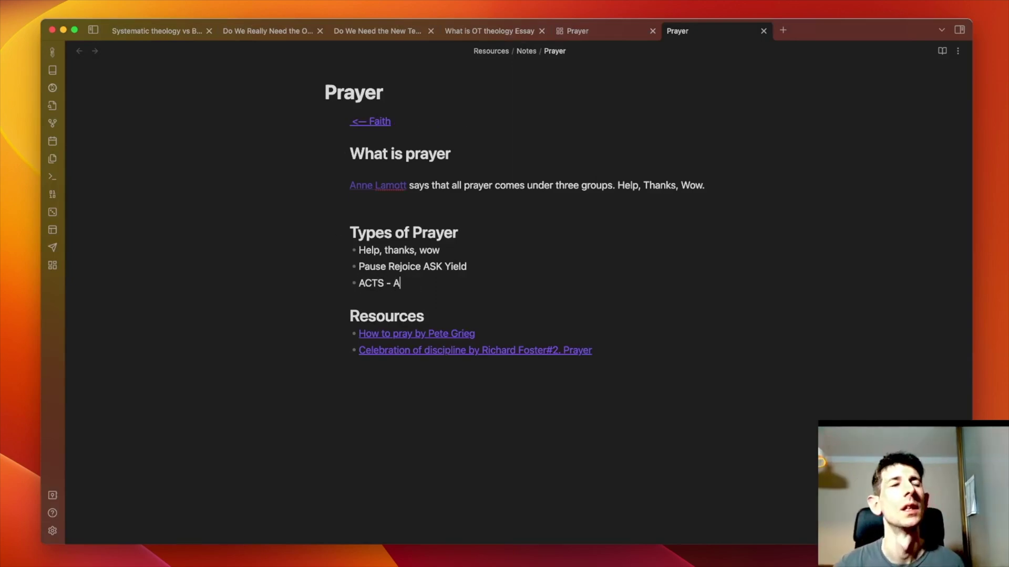
{"action": "type", "text": "dore,"}
{"action": "key", "text": "BackSpace"}
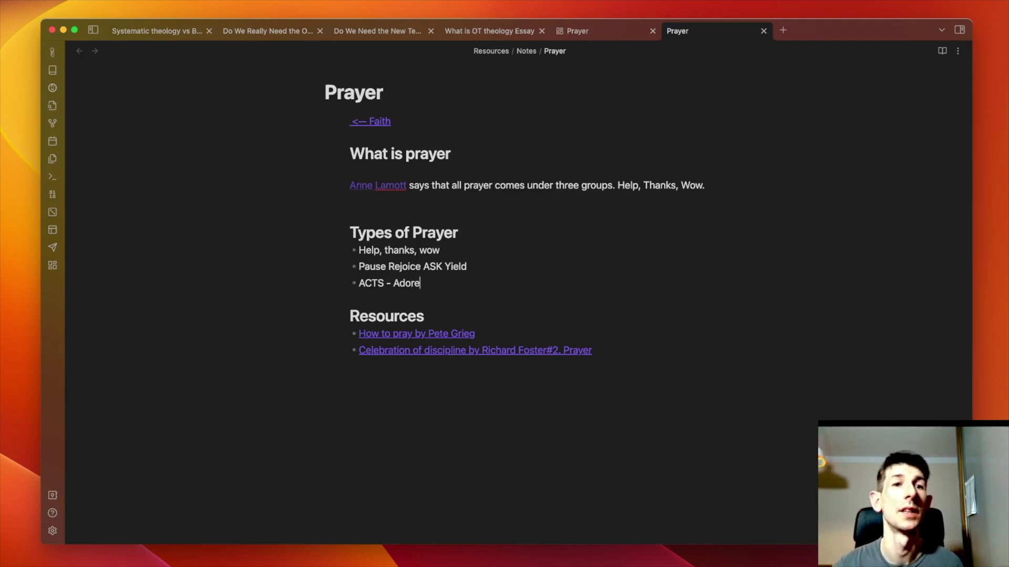
{"action": "key", "text": "BackSpace"}
{"action": "type", "text": "ation, confession, "}
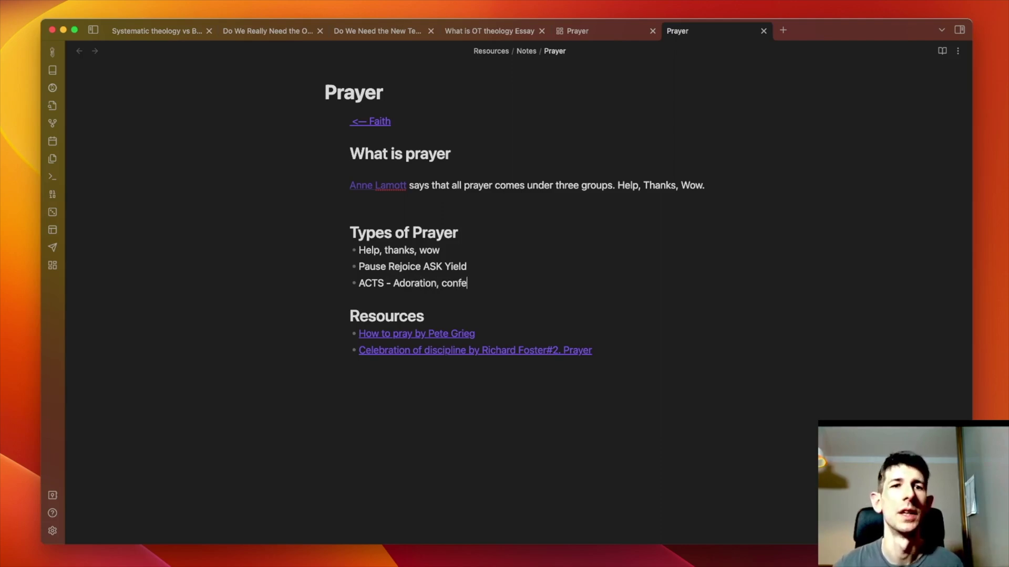
{"action": "type", "text": "thanks"}
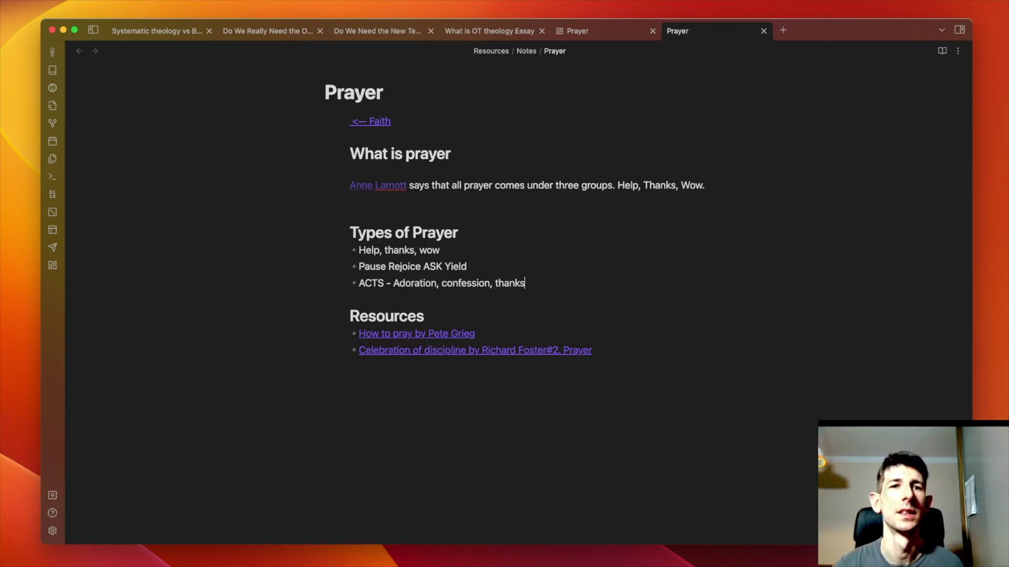
{"action": "type", "text": "giving, Suppliocat"}
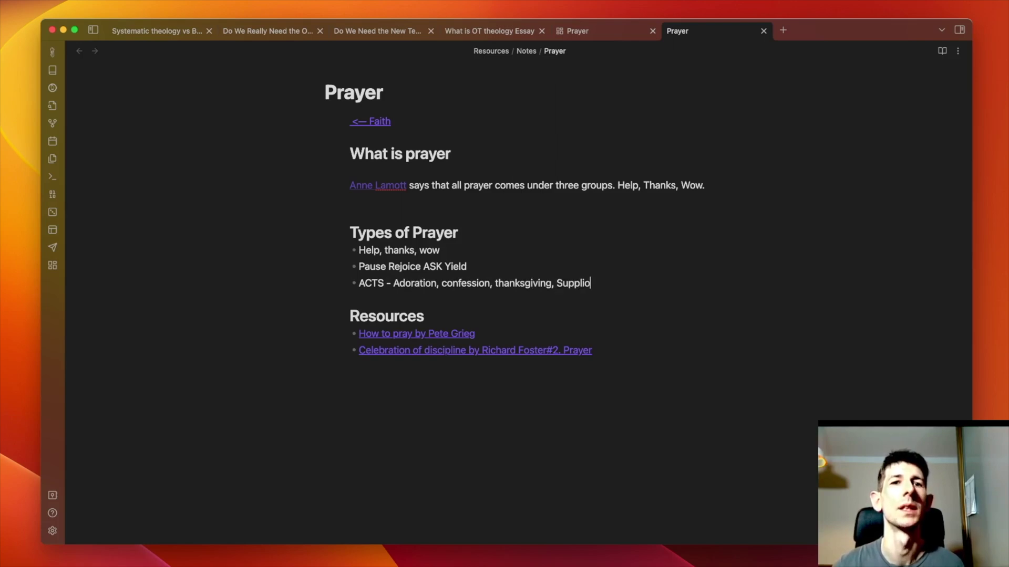
{"action": "key", "text": "BackSpace"}
{"action": "key", "text": "BackSpace"}
{"action": "key", "text": "BackSpace"}
{"action": "key", "text": "BackSpace"}
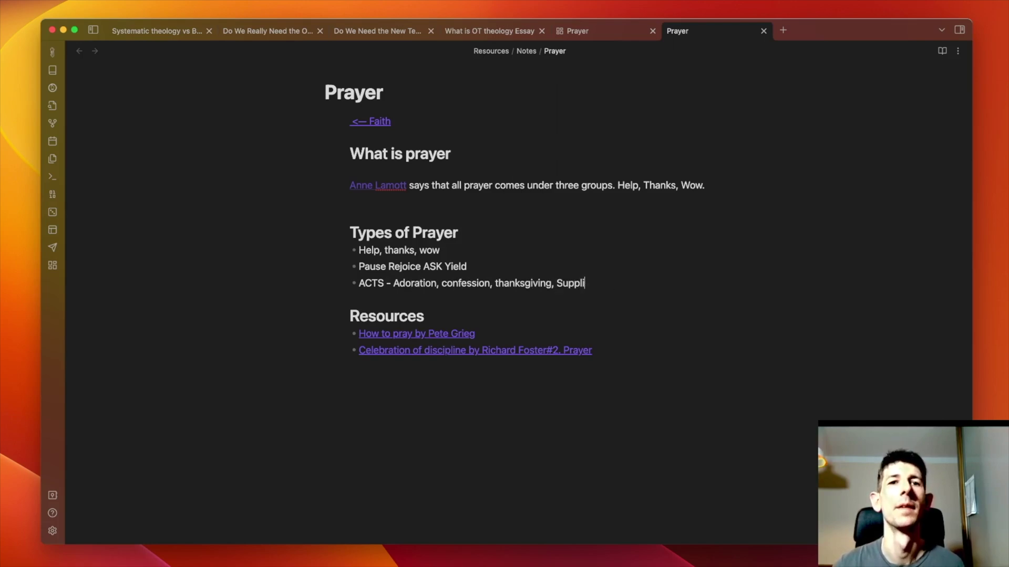
{"action": "type", "text": "cation"}
- Start a 'PRAY -' bullet and append '- Three types of prayer' to the Help, thanks, wow bullet
{"action": "key", "text": "Return"}
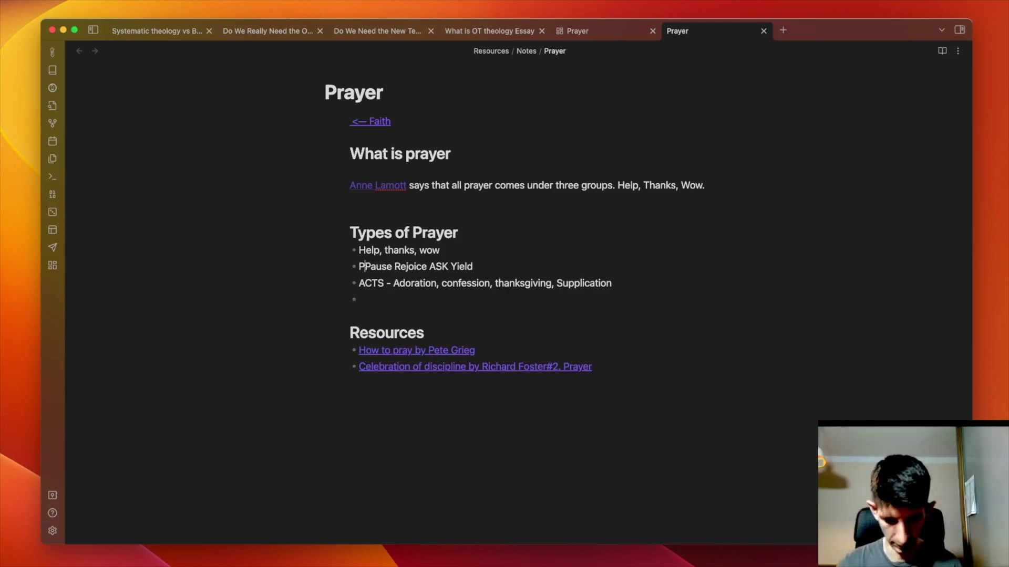
{"action": "type", "text": "PRAY"}
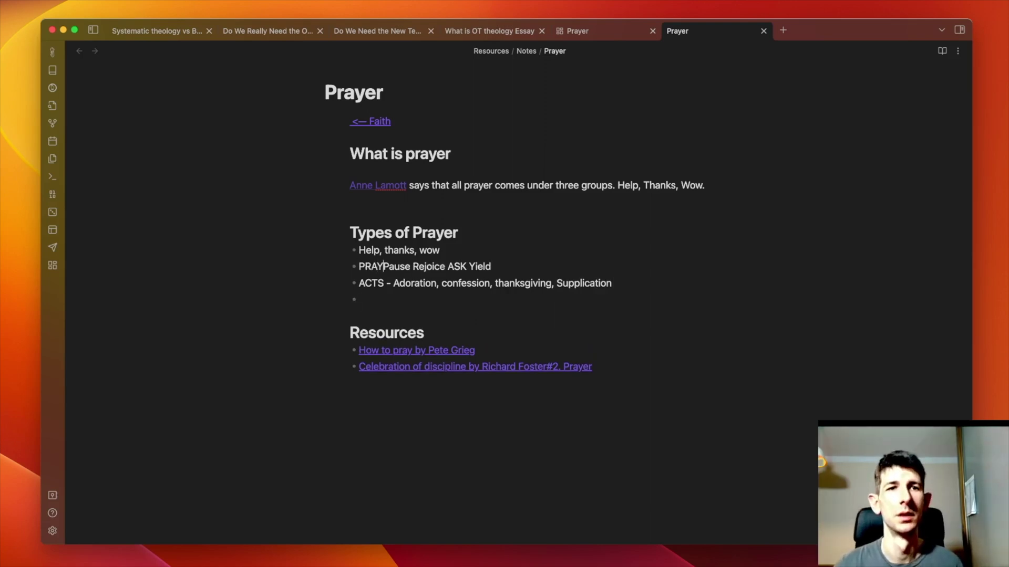
{"action": "type", "text": " -"}
{"action": "left_click", "coordinate": [416, 250]}
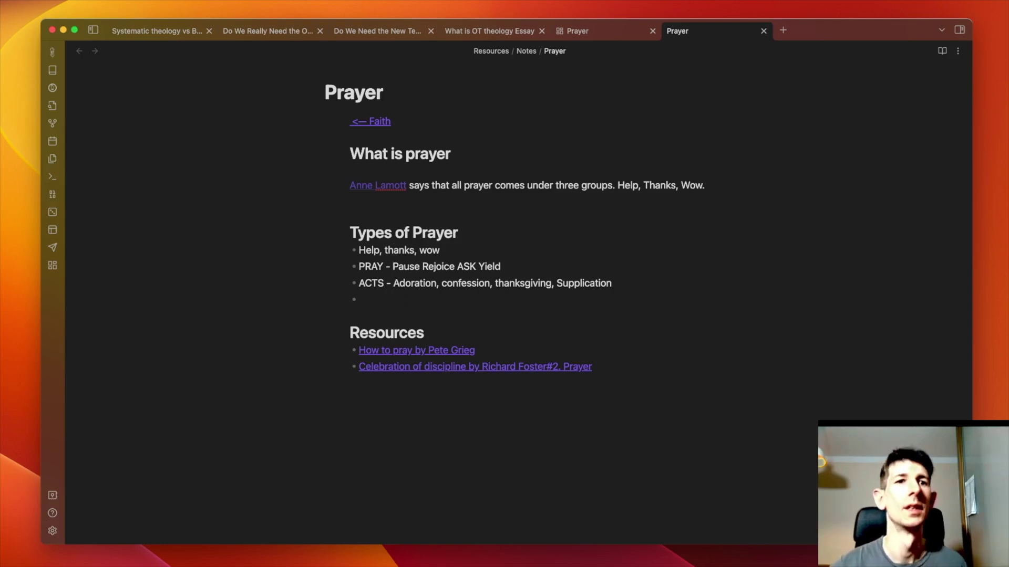
{"action": "key", "text": "super+Right"}
{"action": "type", "text": "- "}
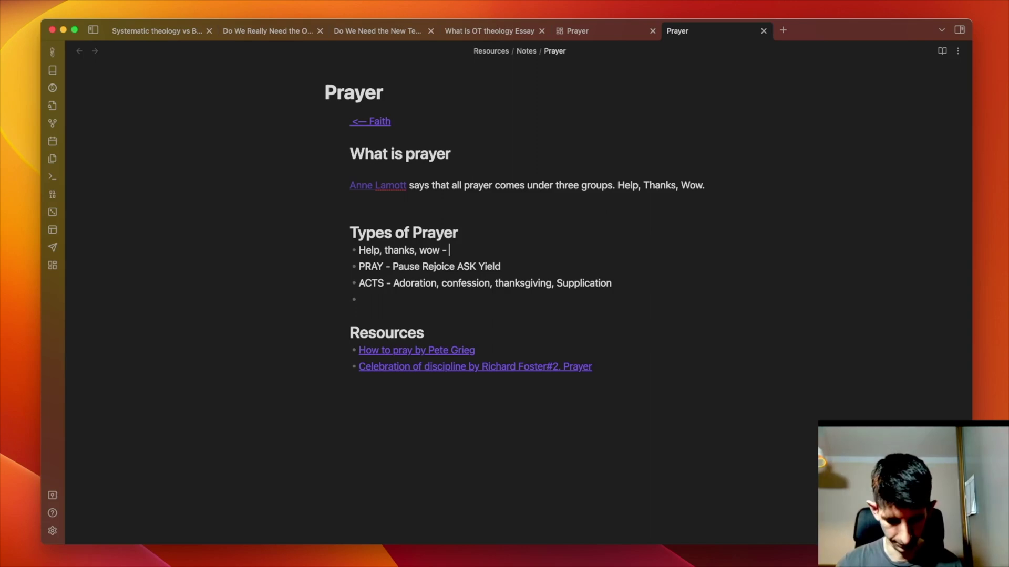
{"action": "type", "text": "Three types of prayer"}
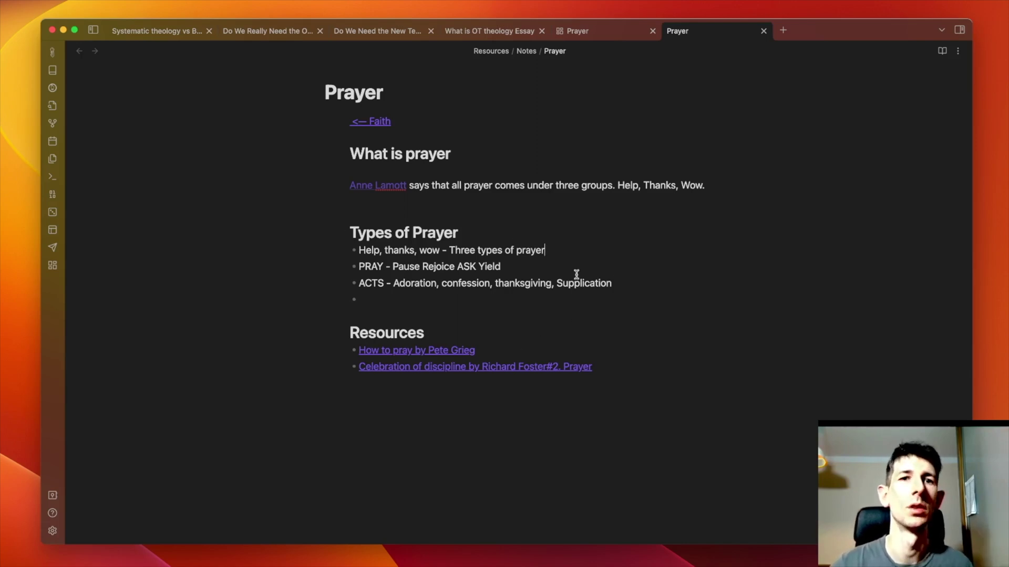
{"action": "left_click", "coordinate": [612, 284]}
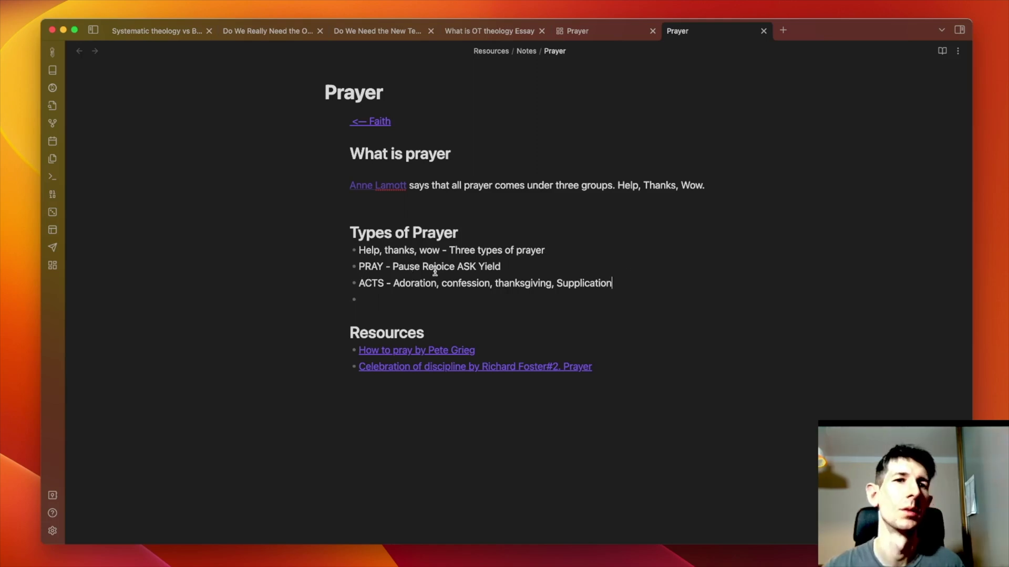
{"action": "left_click", "coordinate": [577, 31]}
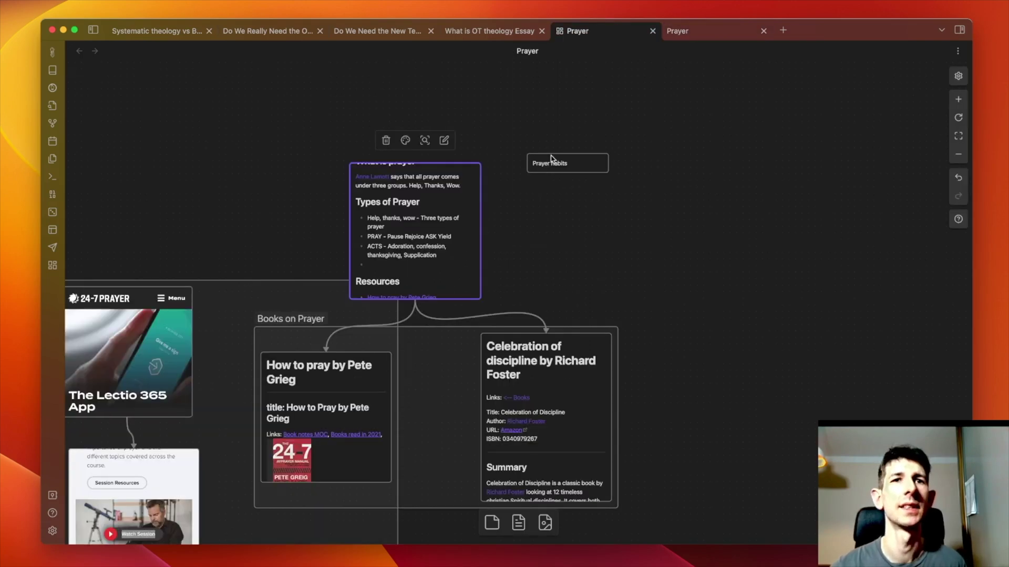
- Add the 'Deeper chapter 8 - breathing' vault note as a card on the Prayer canvas
{"action": "scroll", "coordinate": [583, 168], "scroll_direction": "right", "scroll_amount": 6}
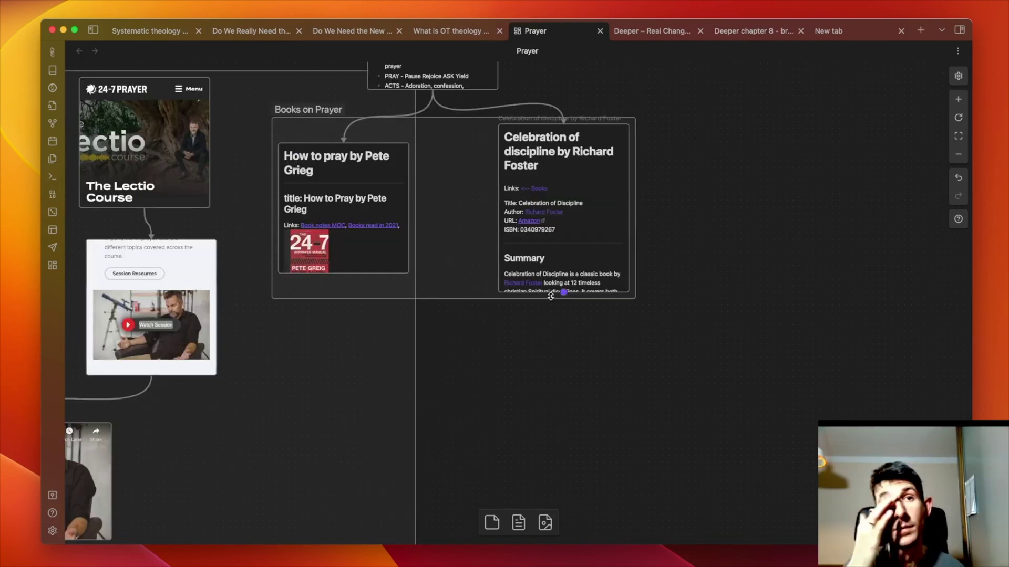
{"action": "right_click", "coordinate": [451, 323]}
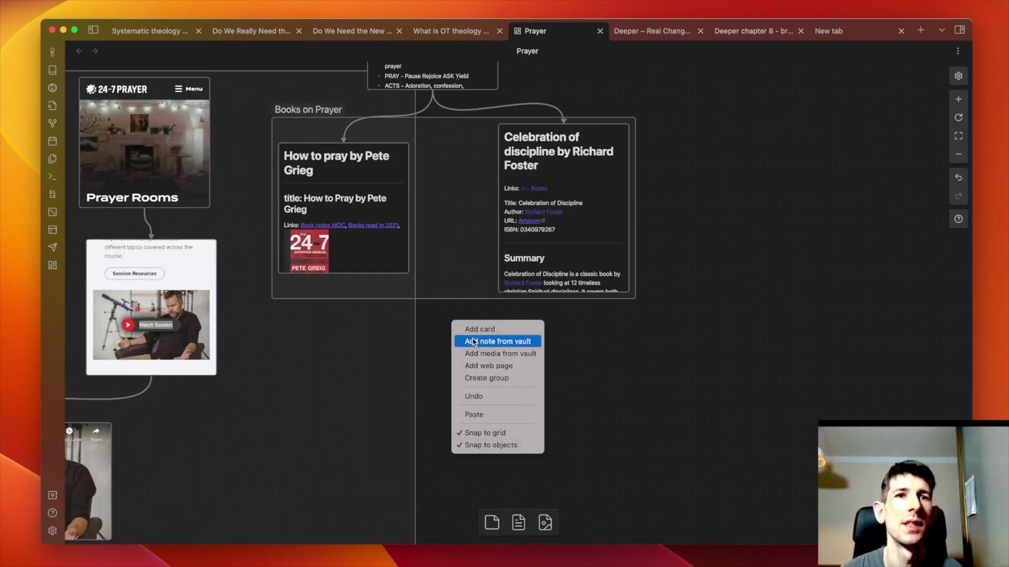
{"action": "key", "text": "Escape"}
{"action": "type", "text": "Dee"}
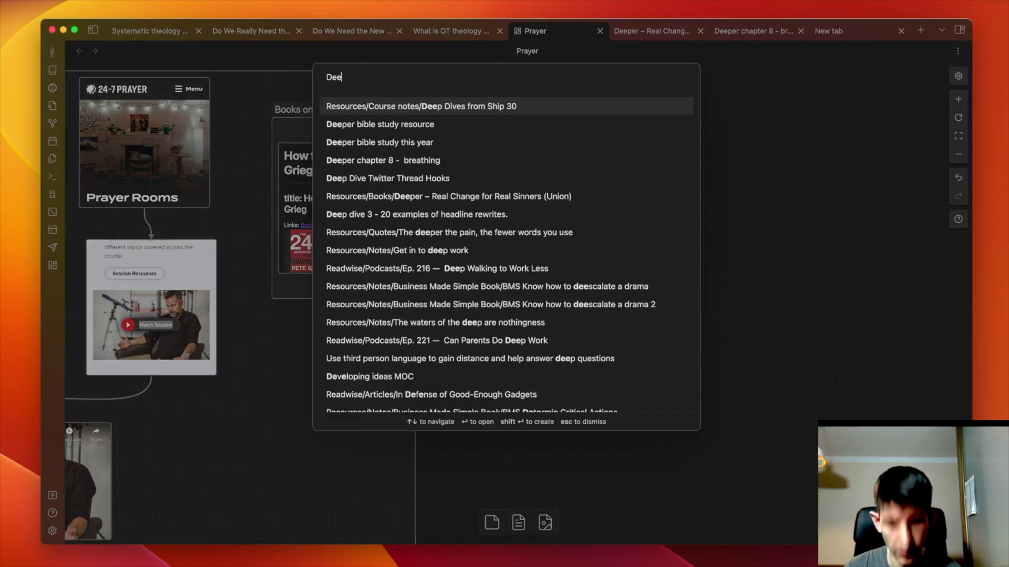
{"action": "type", "text": "per"}
{"action": "key", "text": "Down"}
{"action": "key", "text": "Down"}
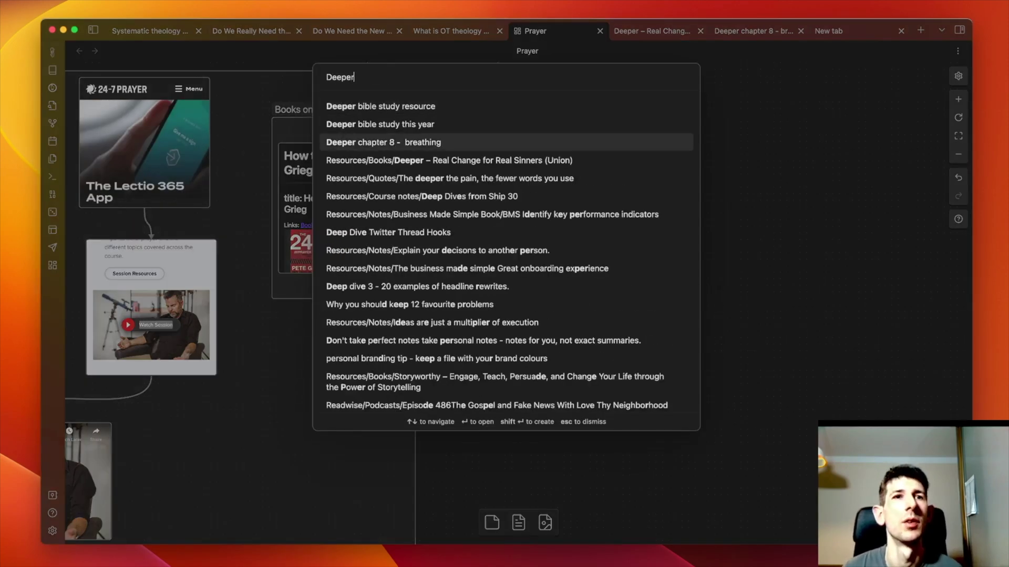
{"action": "key", "text": "Return"}
{"action": "left_click", "coordinate": [715, 324]}
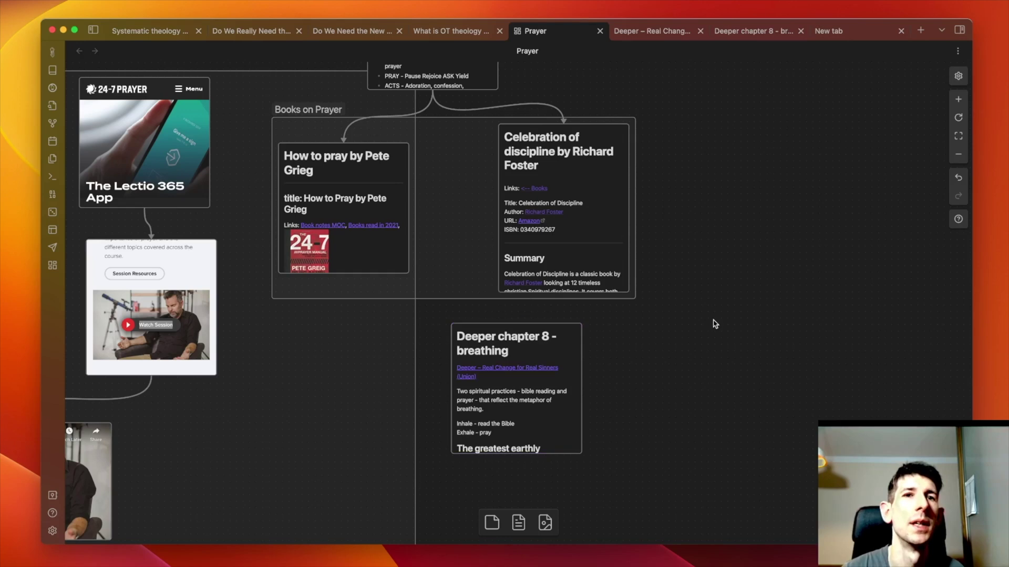
- Widen the Books on Prayer group to the right and move the Deeper card into it
{"action": "scroll", "coordinate": [683, 316], "scroll_direction": "down", "scroll_amount": 1}
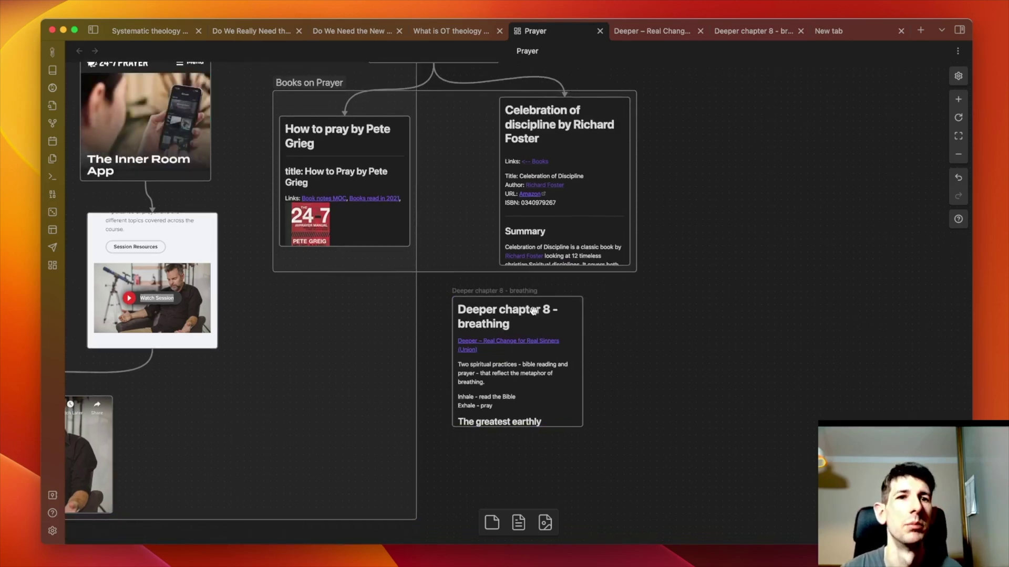
{"action": "scroll", "coordinate": [525, 305], "scroll_direction": "down", "scroll_amount": 1}
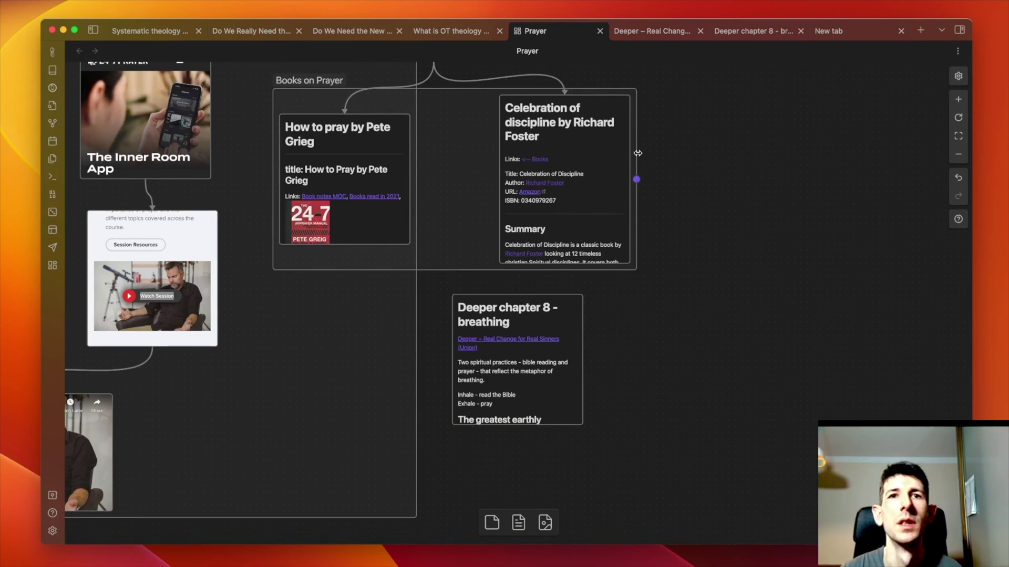
{"action": "left_click_drag", "start_coordinate": [638, 153], "coordinate": [838, 161]}
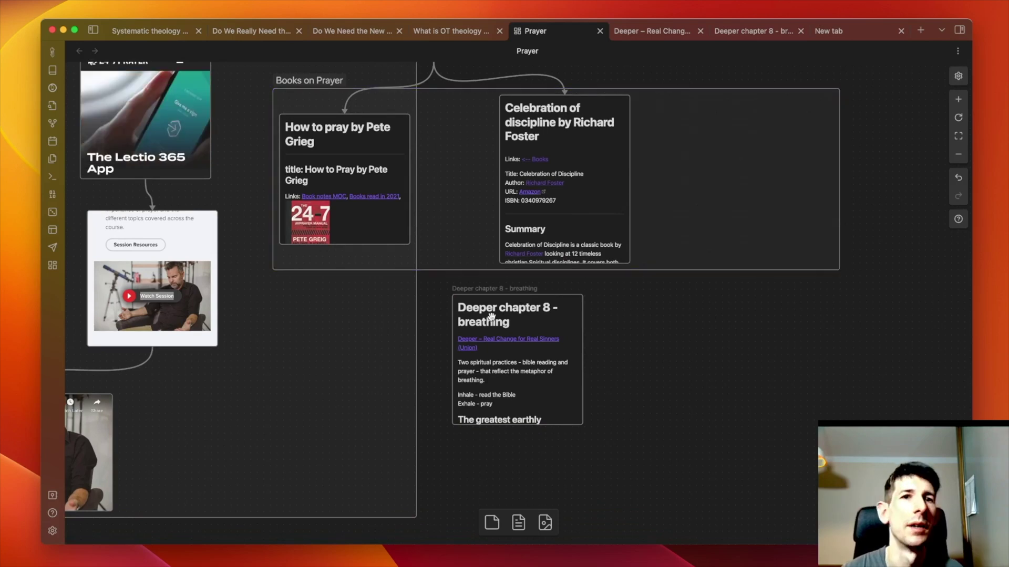
{"action": "left_click_drag", "start_coordinate": [490, 316], "coordinate": [704, 136]}
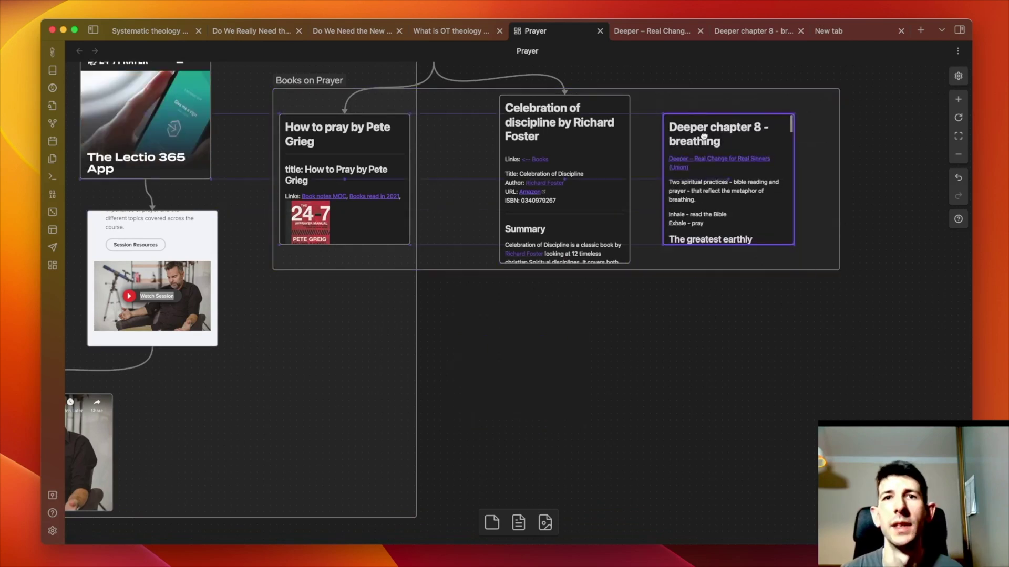
{"action": "scroll", "coordinate": [656, 205], "scroll_direction": "up", "scroll_amount": 5}
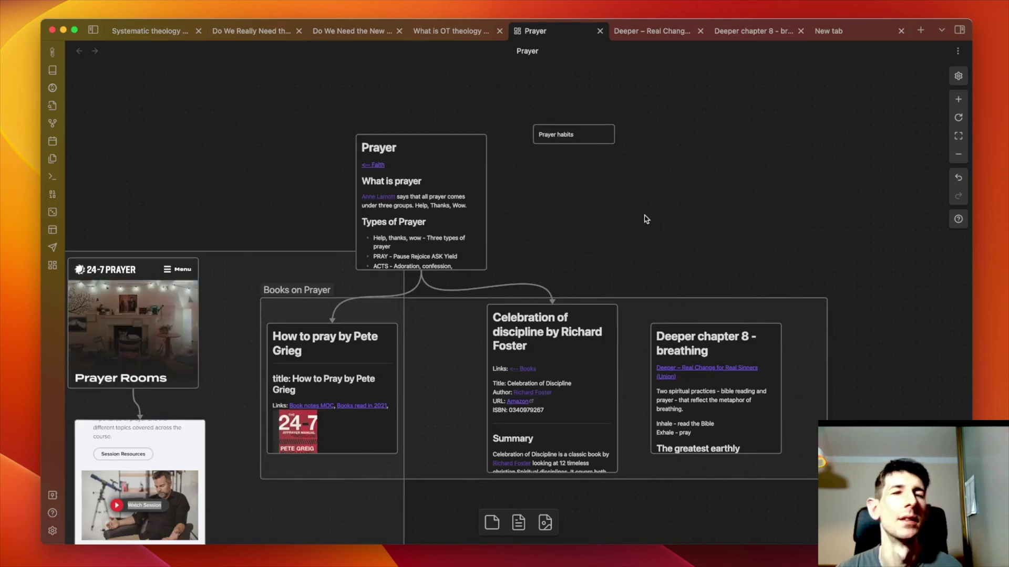
- Type 'Prayer as breathing' into the empty Types of Prayer bullet on the Prayer card
{"action": "scroll", "coordinate": [447, 238], "scroll_direction": "left", "scroll_amount": 1}
{"action": "scroll", "coordinate": [447, 237], "scroll_direction": "down", "scroll_amount": 2}
{"action": "left_click", "coordinate": [421, 200]}
{"action": "scroll", "coordinate": [400, 199], "scroll_direction": "down", "scroll_amount": 3}
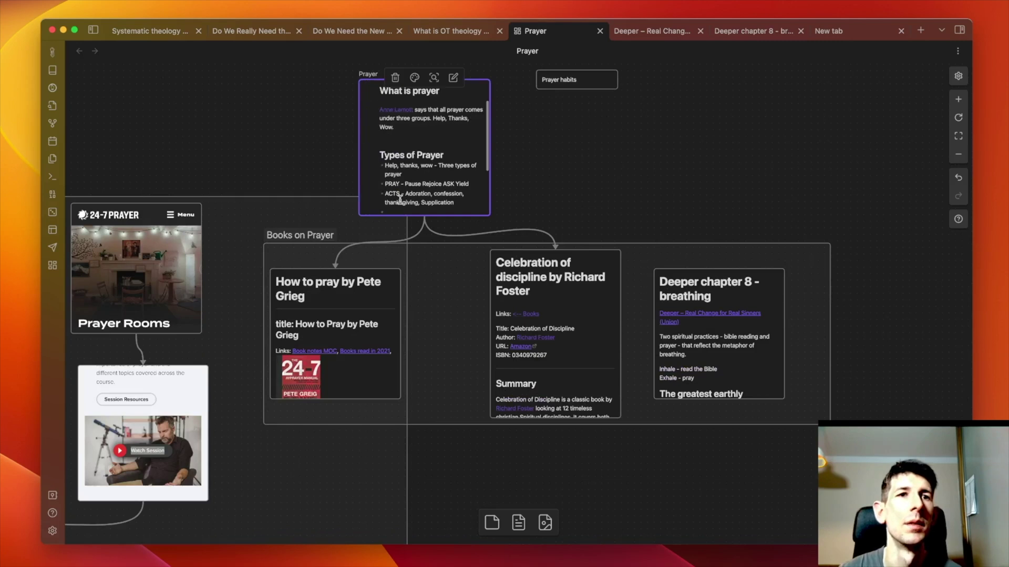
{"action": "scroll", "coordinate": [397, 199], "scroll_direction": "down", "scroll_amount": 1}
{"action": "type", "text": "P"}
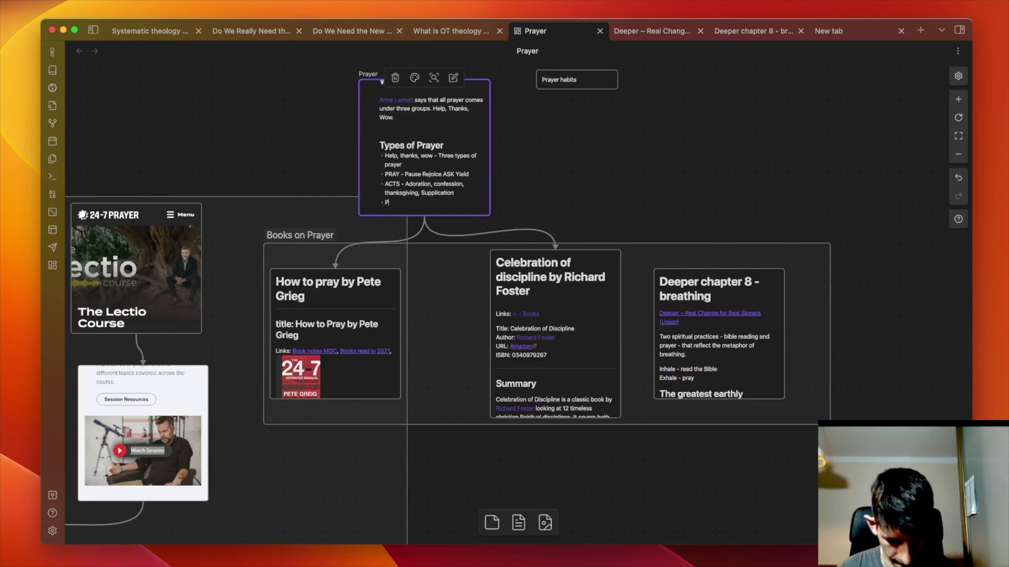
{"action": "type", "text": "rayer as breathing"}
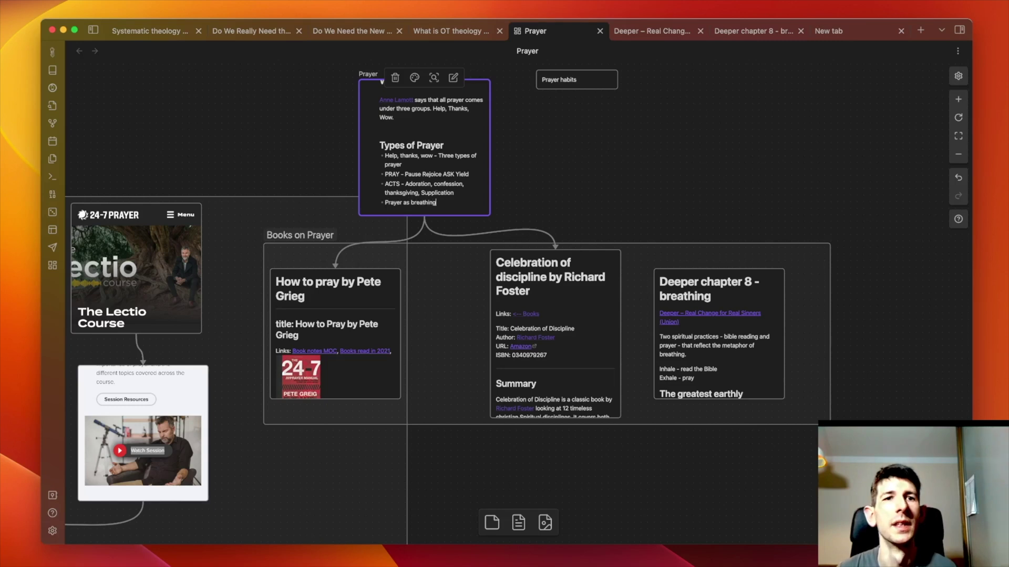
{"action": "scroll", "coordinate": [450, 224], "scroll_direction": "up", "scroll_amount": 2}
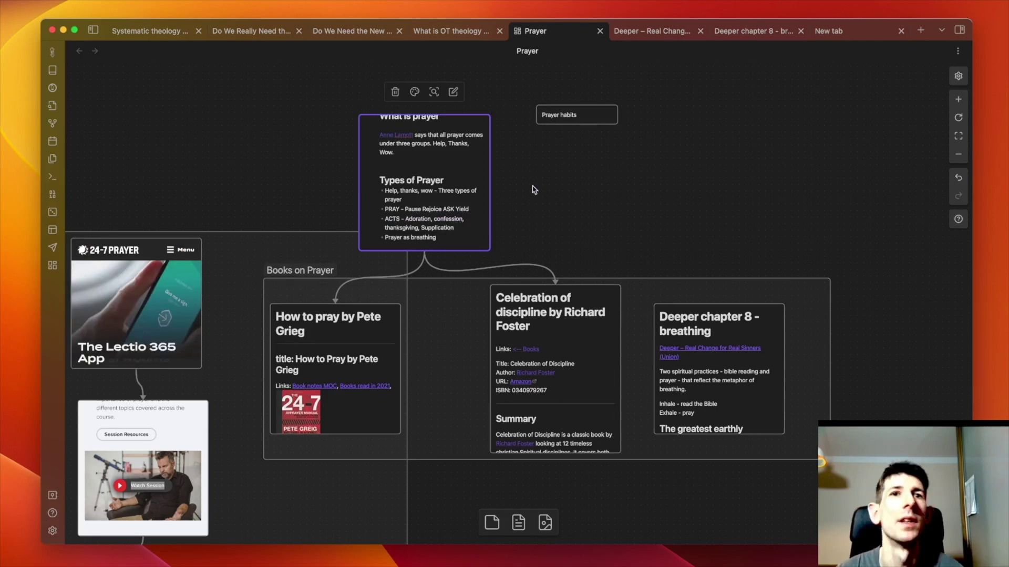
- Search notes for 'martin luther quote' and 'prayer is like', then show the Deeper chapter 8 - breathing tab
{"action": "key", "text": "super+p"}
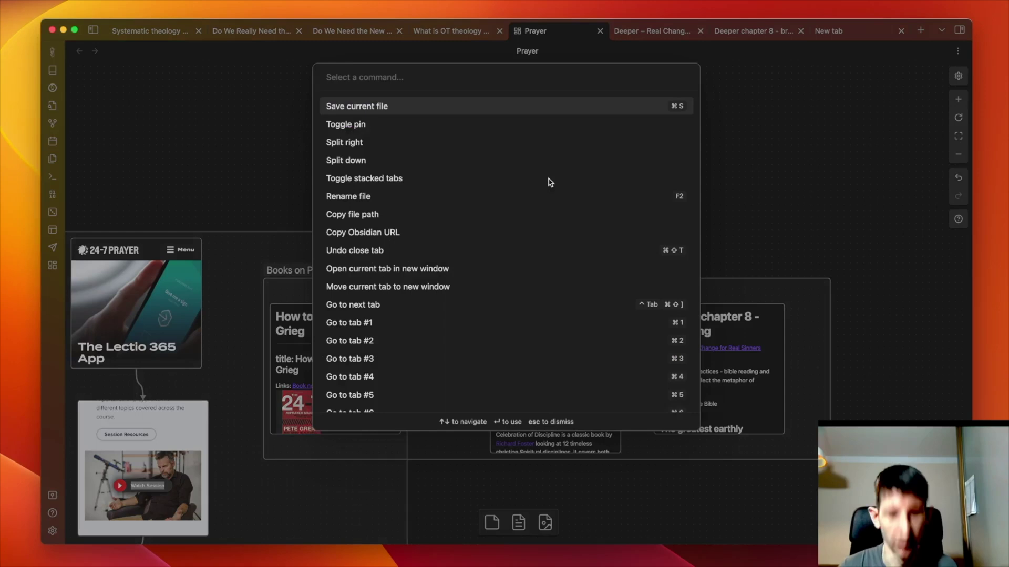
{"action": "key", "text": "Escape"}
{"action": "key", "text": "super+o"}
{"action": "type", "text": "a"}
{"action": "key", "text": "BackSpace"}
{"action": "type", "text": "m"}
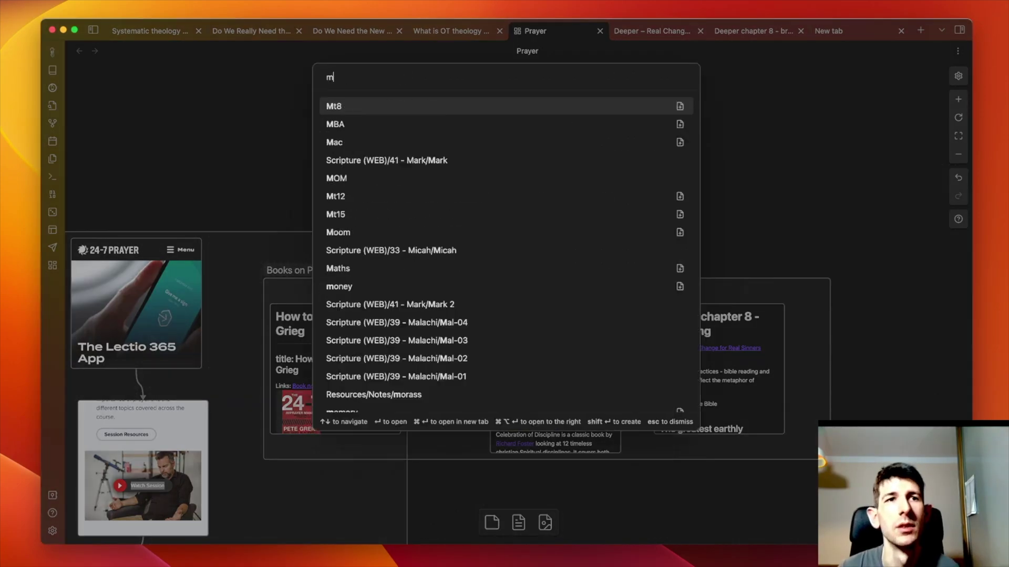
{"action": "type", "text": "artin luther "}
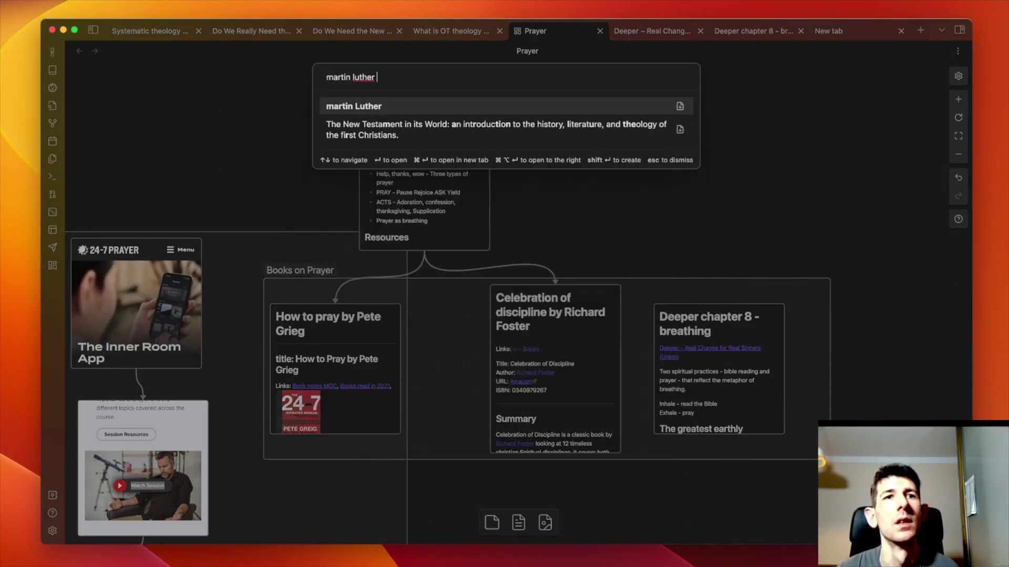
{"action": "type", "text": "quote"}
{"action": "key", "text": "shift+alt+Left"}
{"action": "key", "text": "shift+alt+Left"}
{"action": "key", "text": "shift+alt+Left"}
{"action": "key", "text": "BackSpace"}
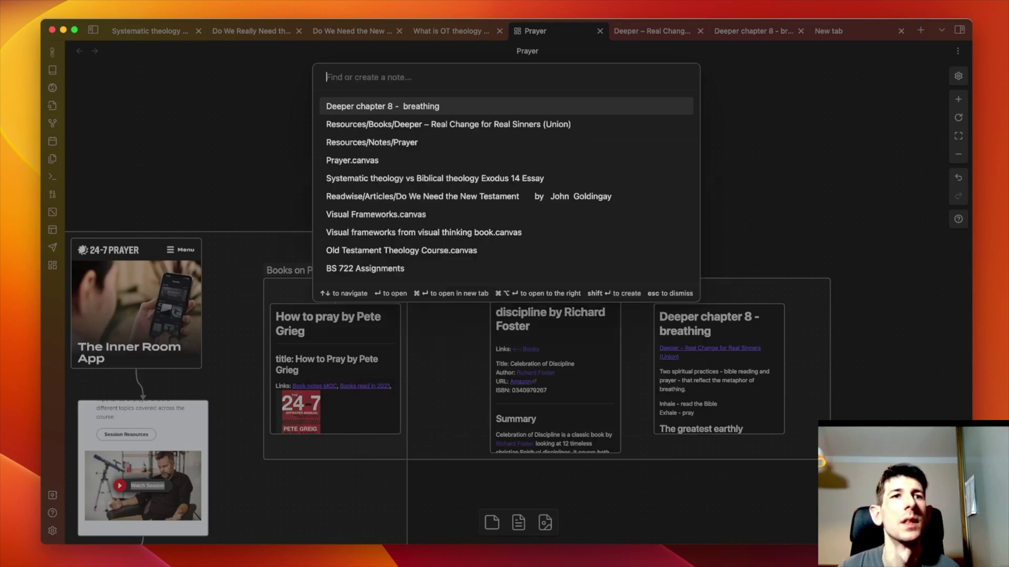
{"action": "type", "text": "prayer is like"}
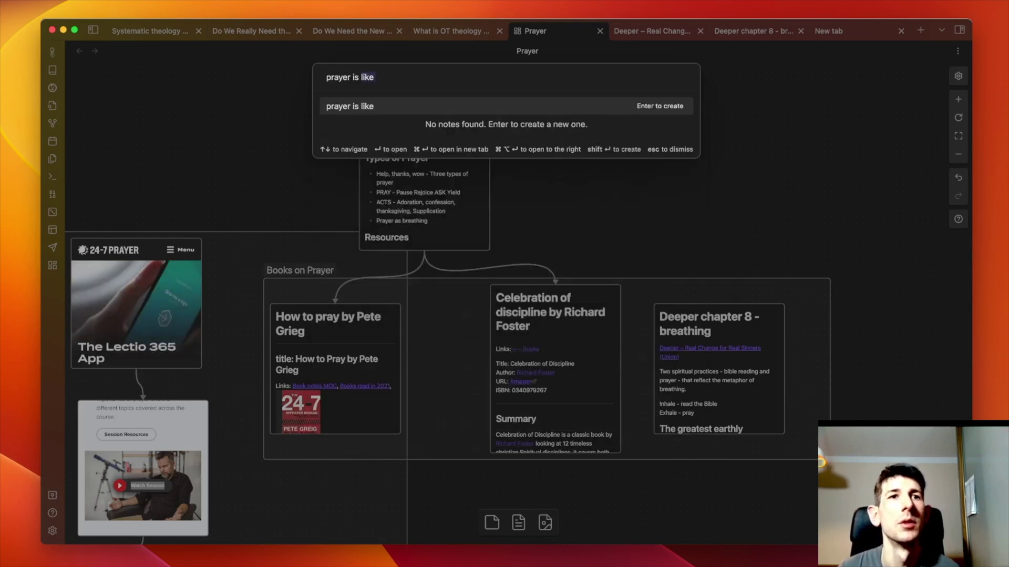
{"action": "key", "text": "Escape"}
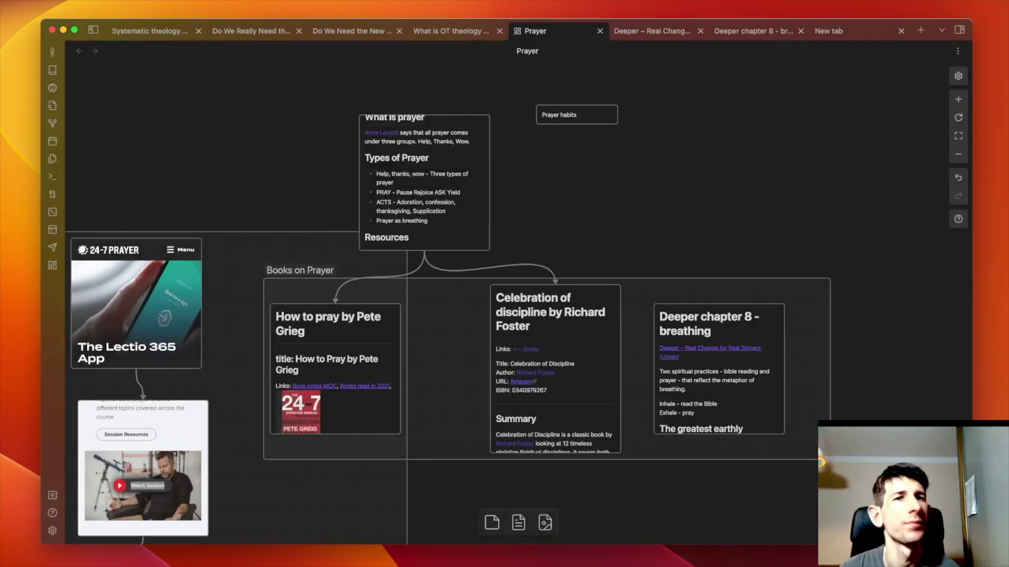
{"action": "left_click", "coordinate": [768, 35]}
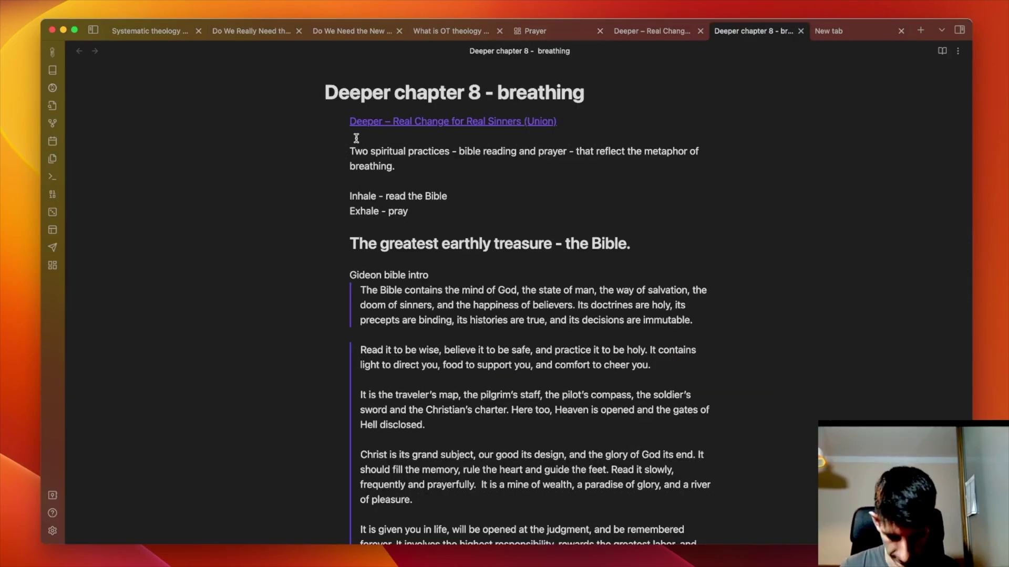
- Create a note titled 'To be a Christian without praying is no more possible than to be alive without breathing - Martin Luther'
{"action": "key", "text": "super+n"}
{"action": "type", "text": "To "}
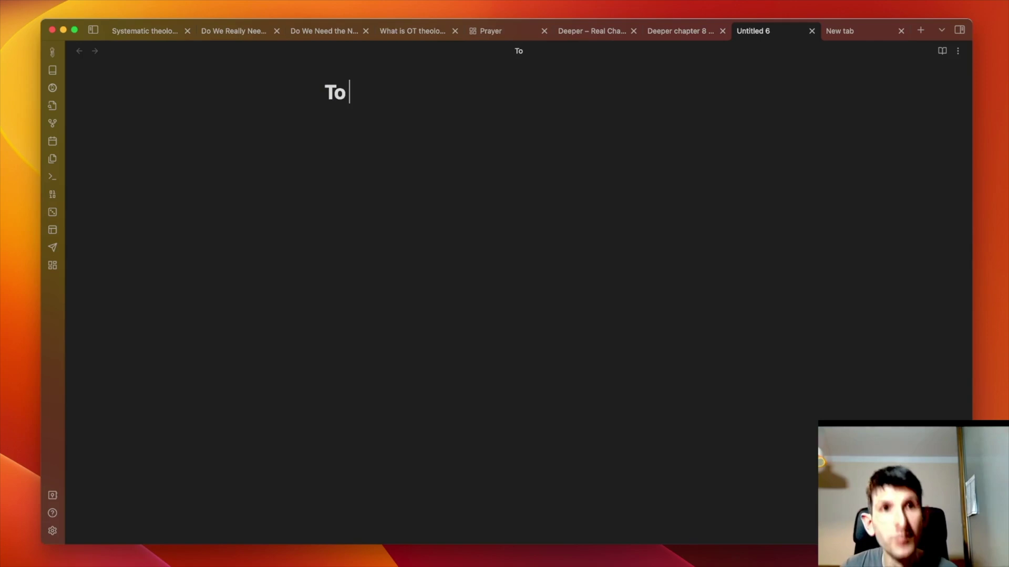
{"action": "type", "text": "be a c"}
{"action": "key", "text": "shift+Left"}
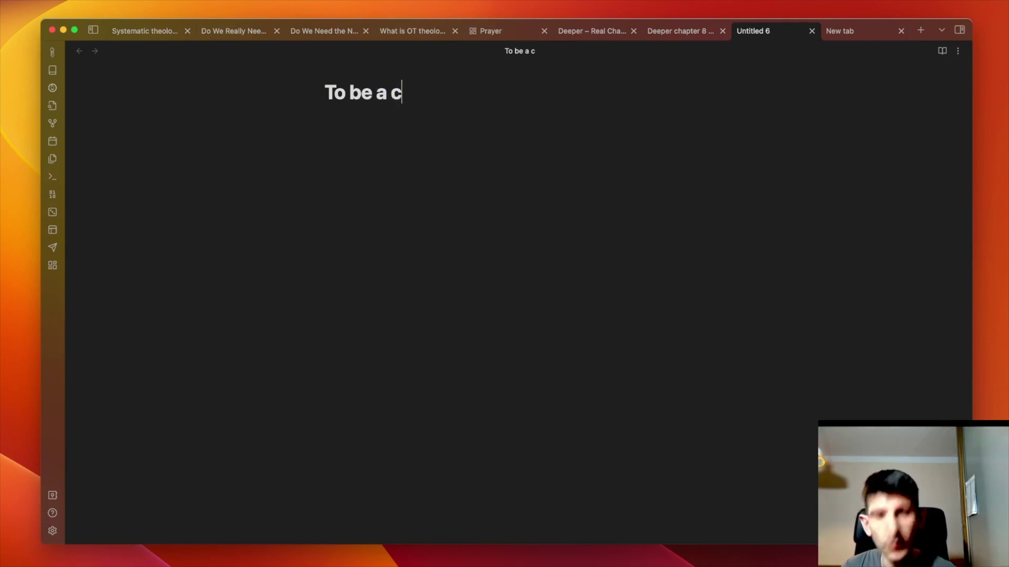
{"action": "key", "text": "BackSpace"}
{"action": "type", "text": "Cj"}
{"action": "key", "text": "BackSpace"}
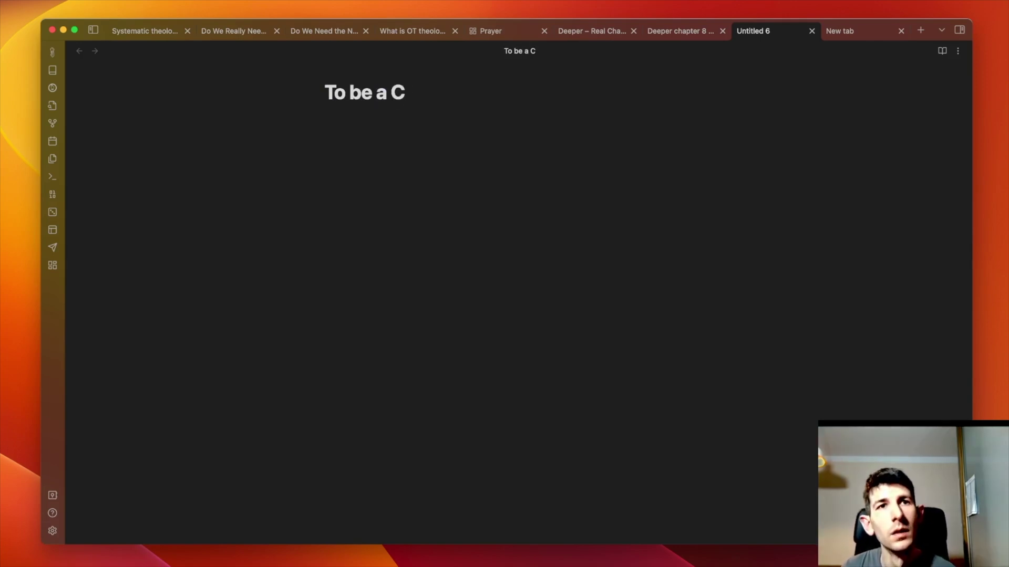
{"action": "type", "text": "hristian without"}
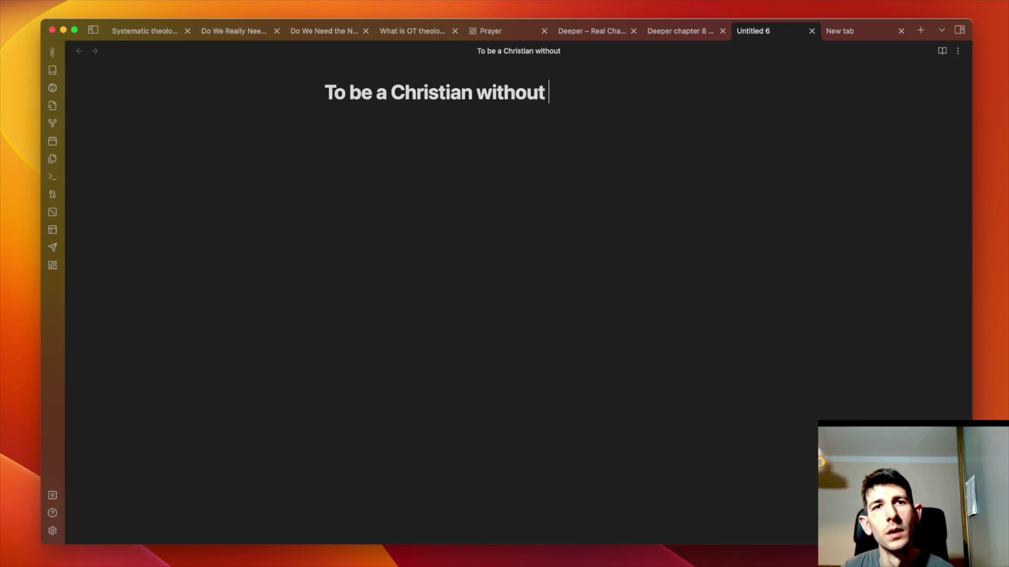
{"action": "type", "text": " breay"}
{"action": "key", "text": "BackSpace"}
{"action": "type", "text": "thing is"}
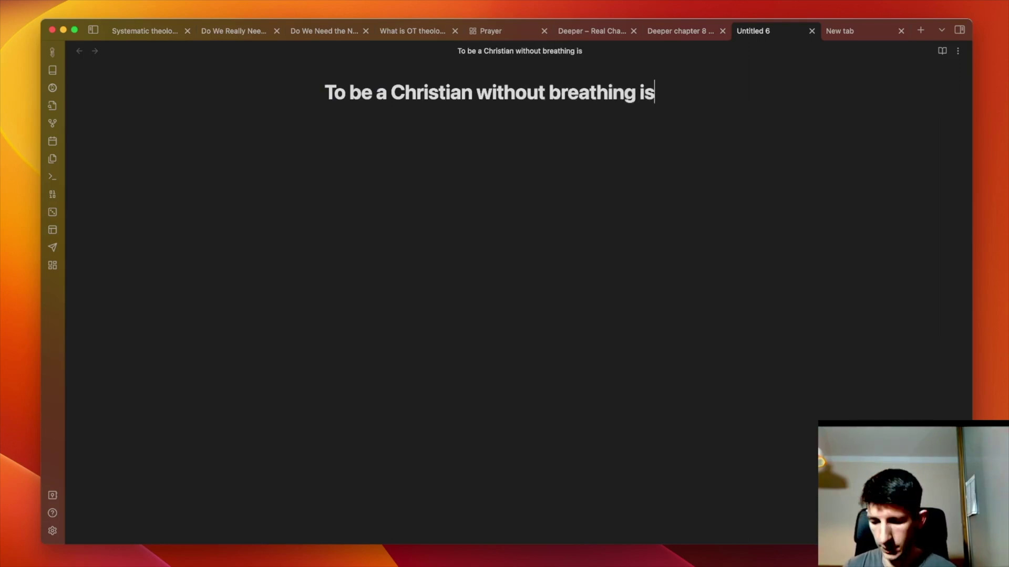
{"action": "type", "text": " no more pos"}
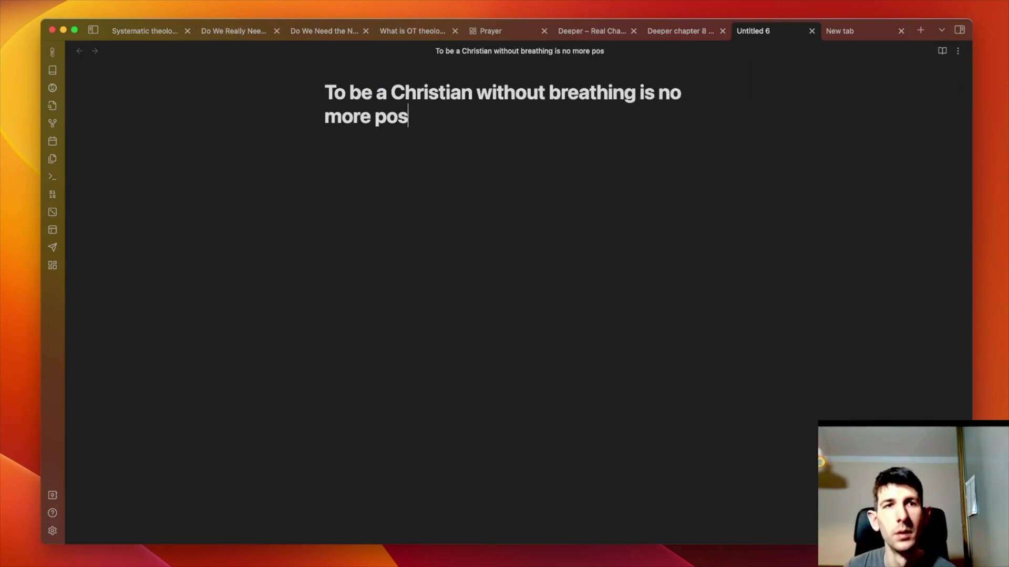
{"action": "type", "text": "sible than to be "}
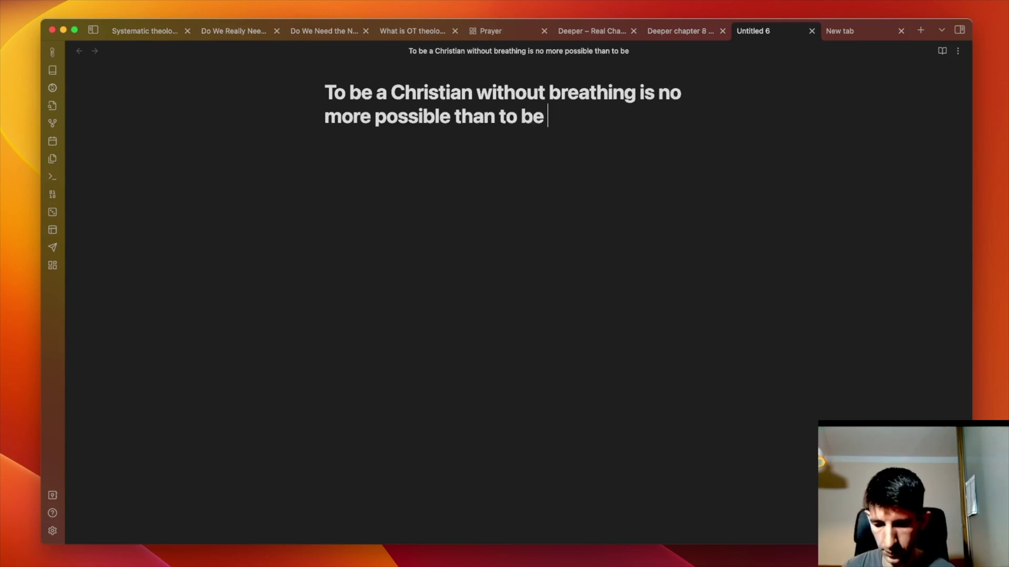
{"action": "type", "text": "alive without"}
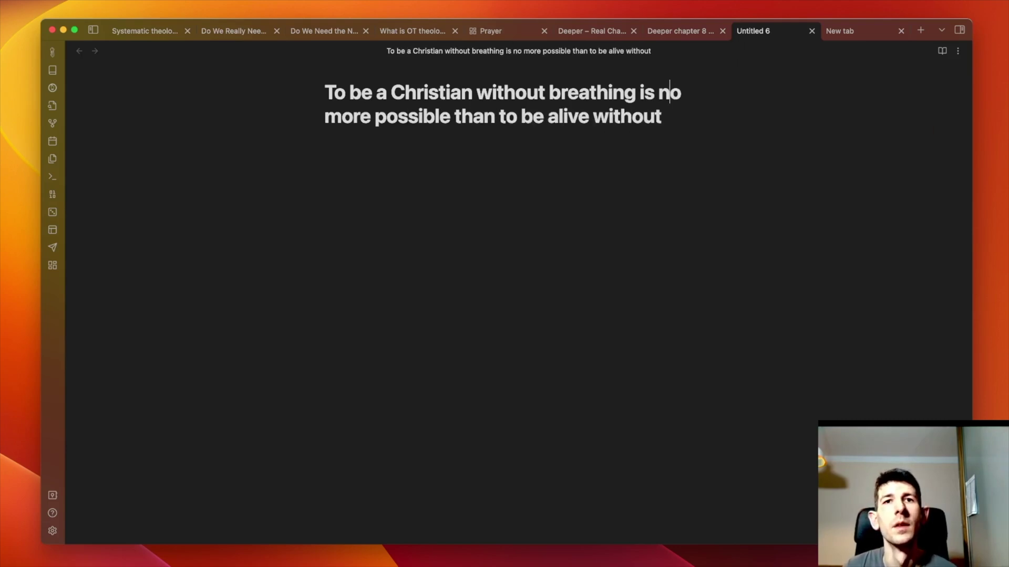
{"action": "double_click", "coordinate": [638, 92]}
{"action": "type", "text": "praying"}
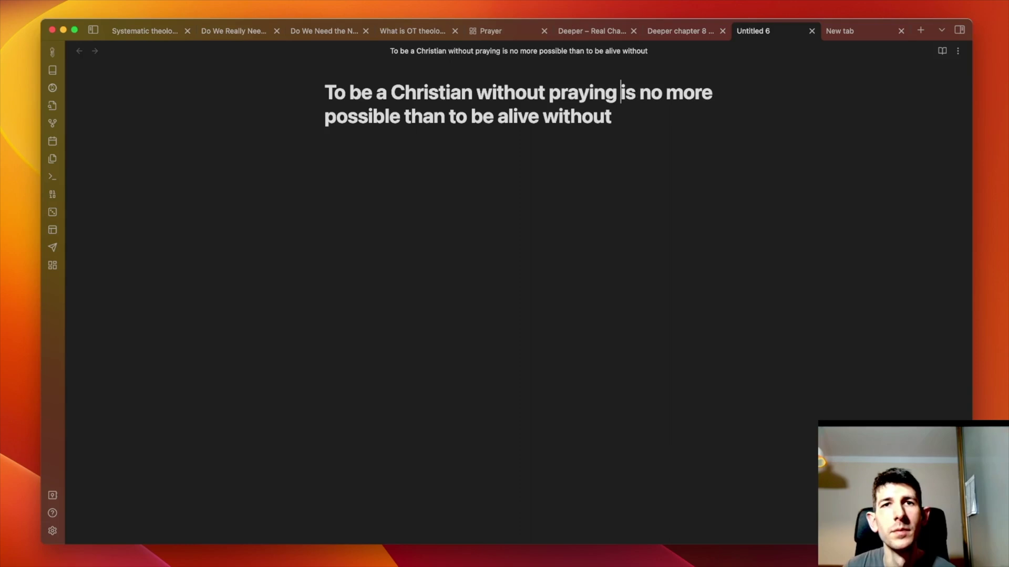
{"action": "left_click", "coordinate": [612, 116]}
{"action": "type", "text": "breath"}
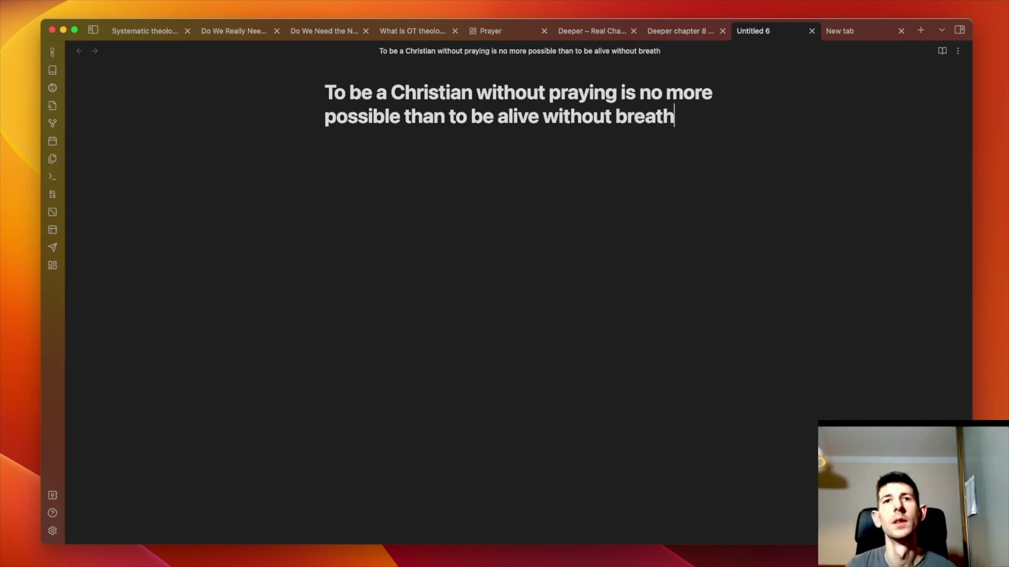
{"action": "type", "text": "ing - M"}
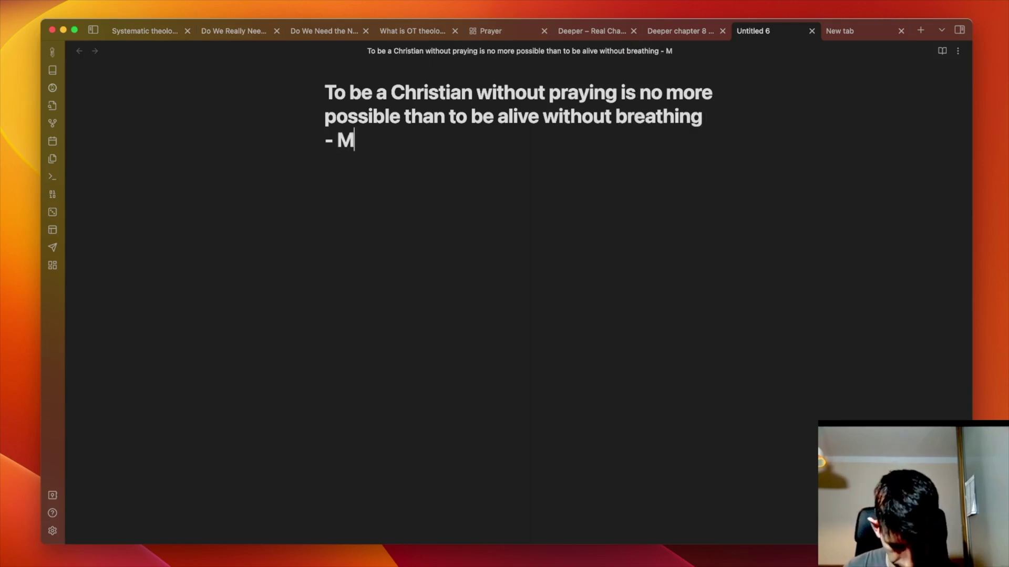
{"action": "type", "text": "artin Luther"}
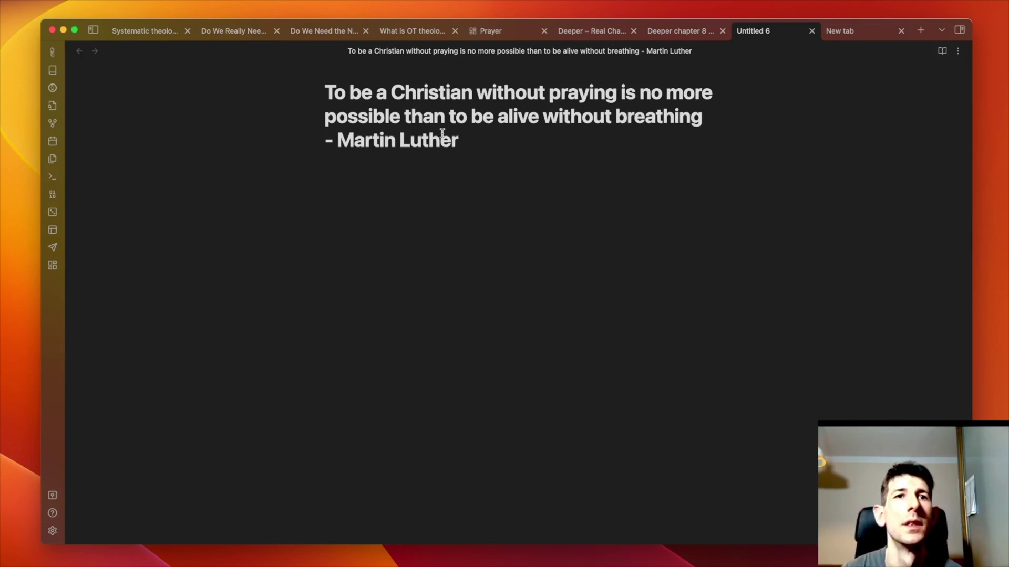
- Paste the quote into the body as a blockquote, linking the author as [[martin Luther]]
{"action": "triple_click", "coordinate": [329, 101]}
{"action": "key", "text": "super+c"}
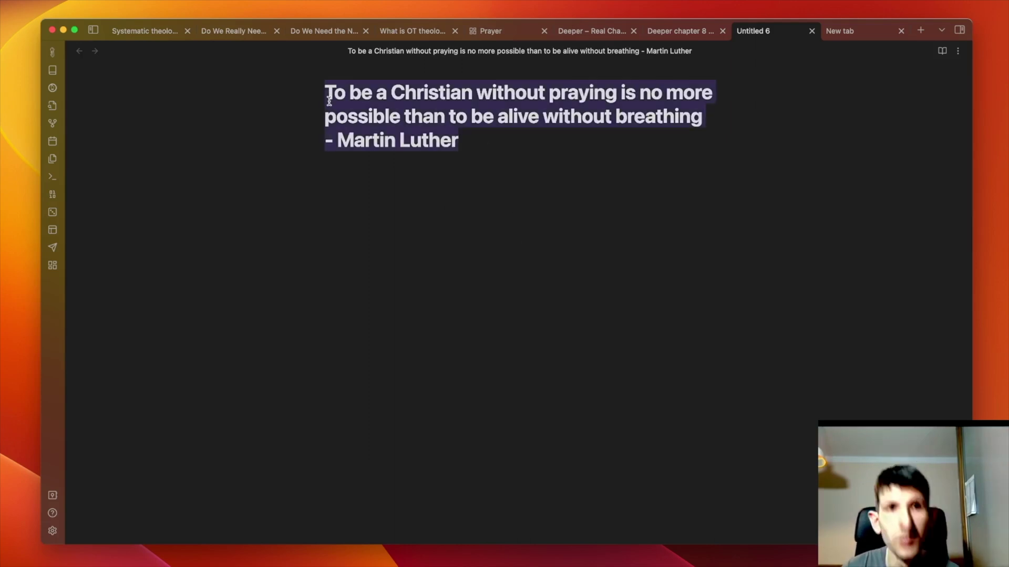
{"action": "key", "text": "Return"}
{"action": "type", "text": ">"}
{"action": "key", "text": "super+v"}
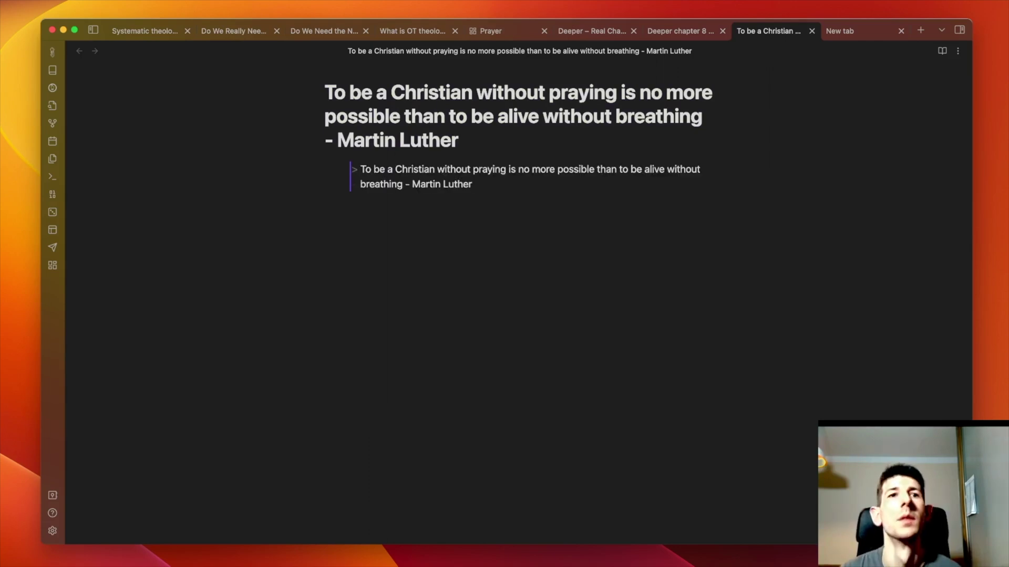
{"action": "left_click_drag", "start_coordinate": [472, 184], "coordinate": [413, 184]}
{"action": "key", "text": "BackSpace"}
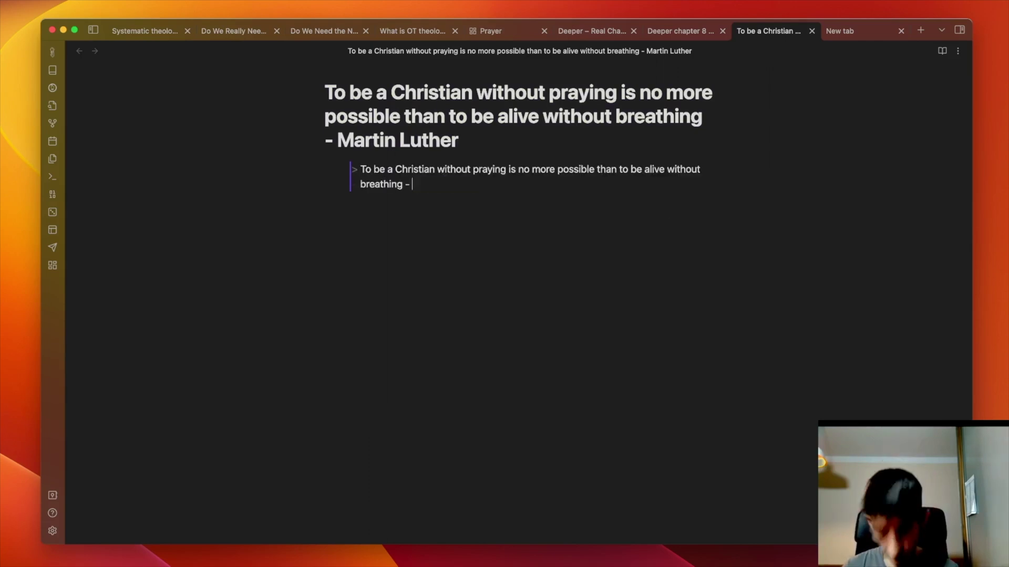
{"action": "type", "text": "[[Martin"}
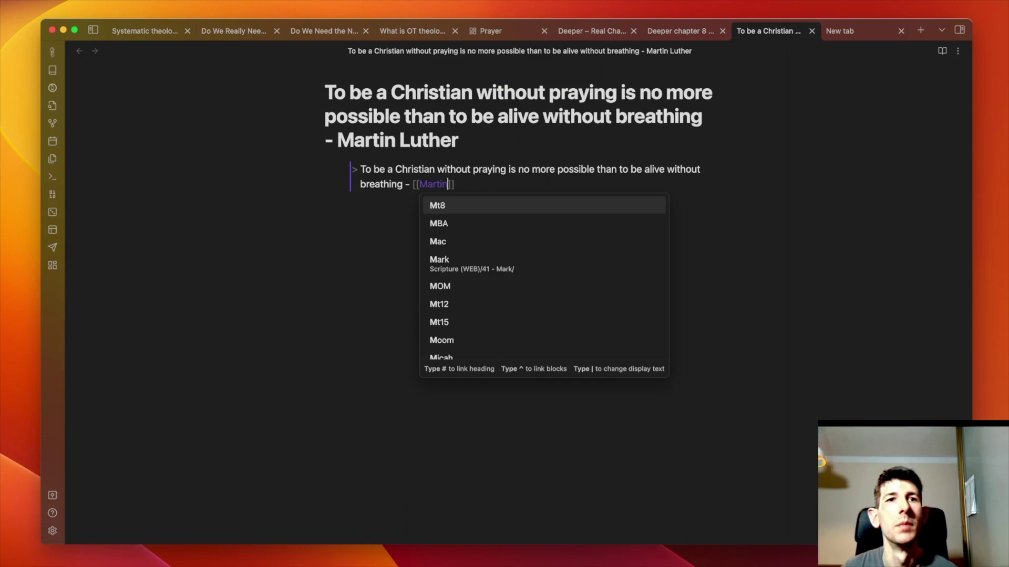
{"action": "key", "text": "Return"}
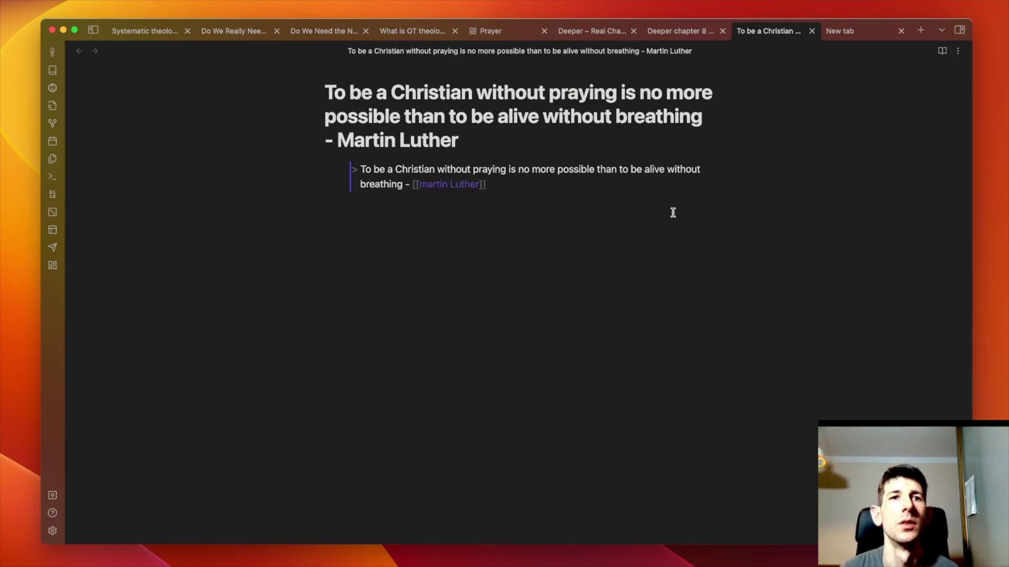
{"action": "left_click", "coordinate": [499, 33]}
- Add the Martin Luther quote note as a card in empty space below the Books on Prayer group
{"action": "right_click", "coordinate": [694, 130]}
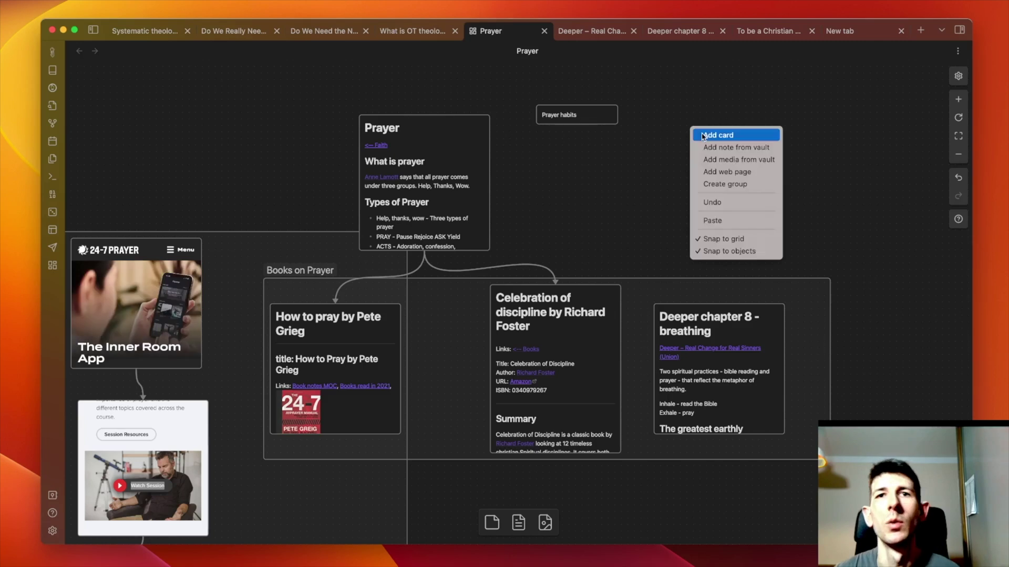
{"action": "scroll", "coordinate": [556, 251], "scroll_direction": "down", "scroll_amount": 10}
{"action": "right_click", "coordinate": [558, 175]}
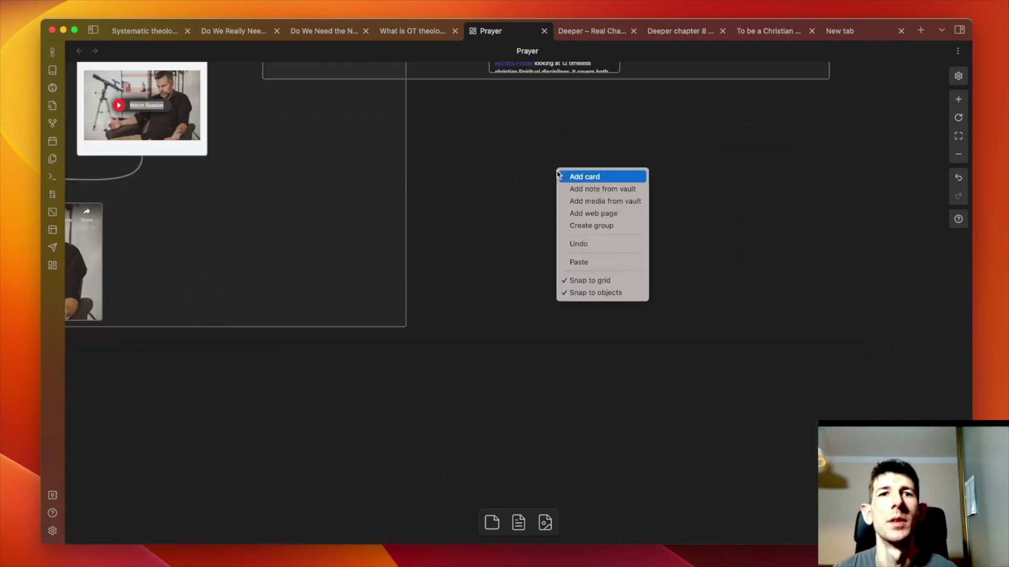
{"action": "left_click", "coordinate": [577, 188]}
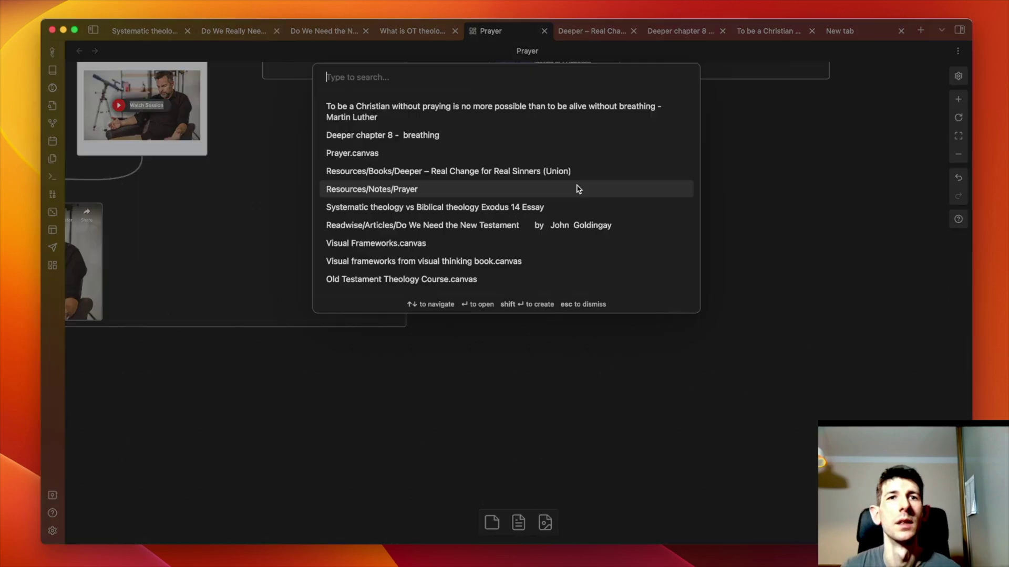
{"action": "left_click", "coordinate": [608, 177]}
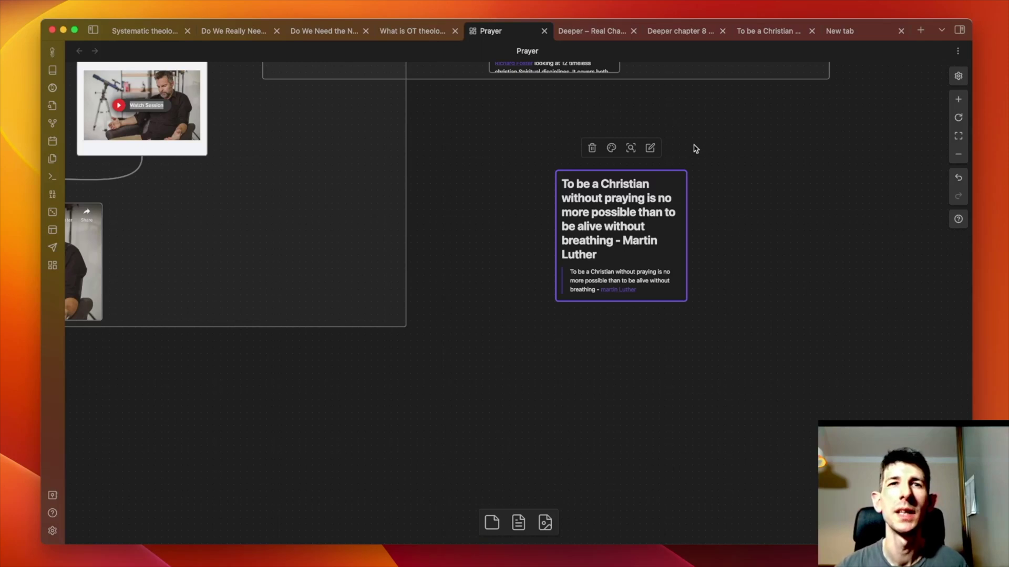
{"action": "left_click", "coordinate": [722, 153]}
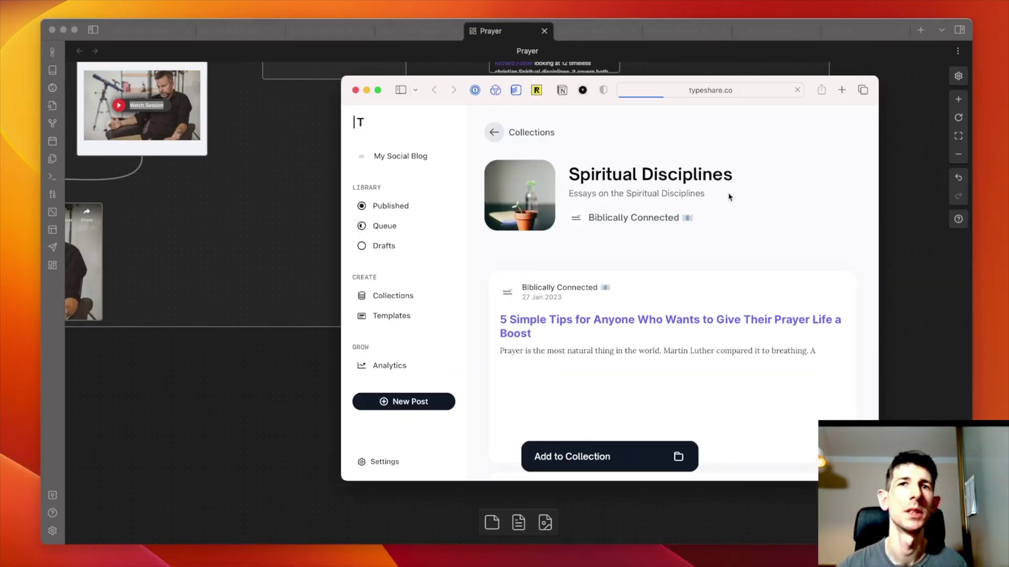
- Scroll through Typeshare's Spiritual Disciplines posts to the Martin Luther prayer tips, then close the window
{"action": "scroll", "coordinate": [729, 196], "scroll_direction": "down", "scroll_amount": 3}
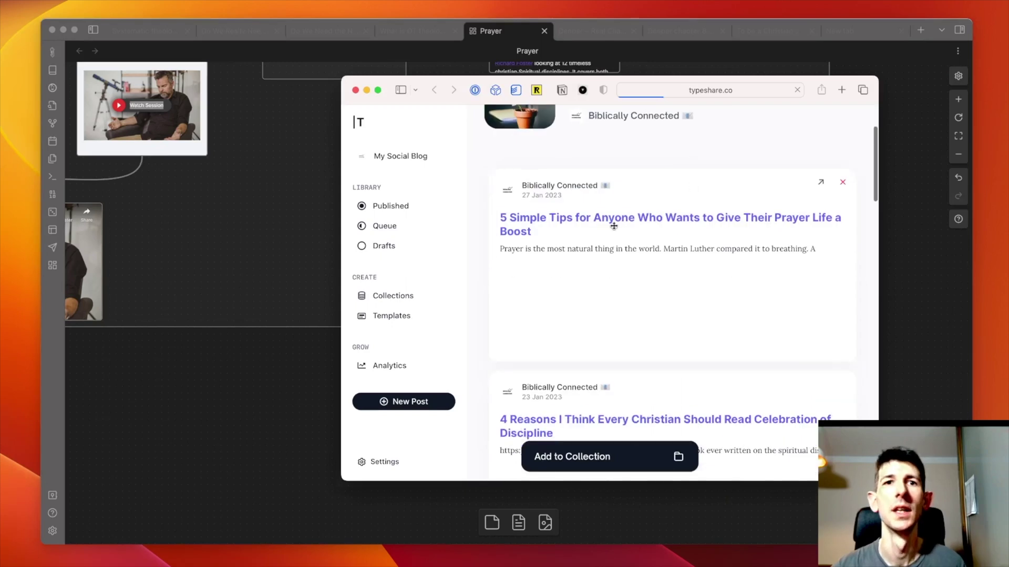
{"action": "scroll", "coordinate": [614, 226], "scroll_direction": "down", "scroll_amount": 2}
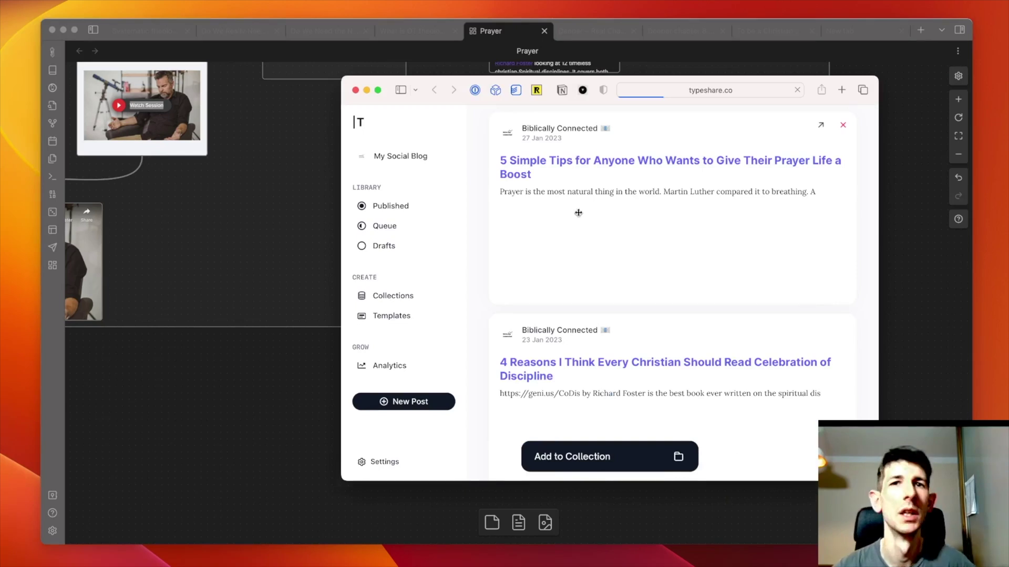
{"action": "scroll", "coordinate": [733, 199], "scroll_direction": "down", "scroll_amount": 1}
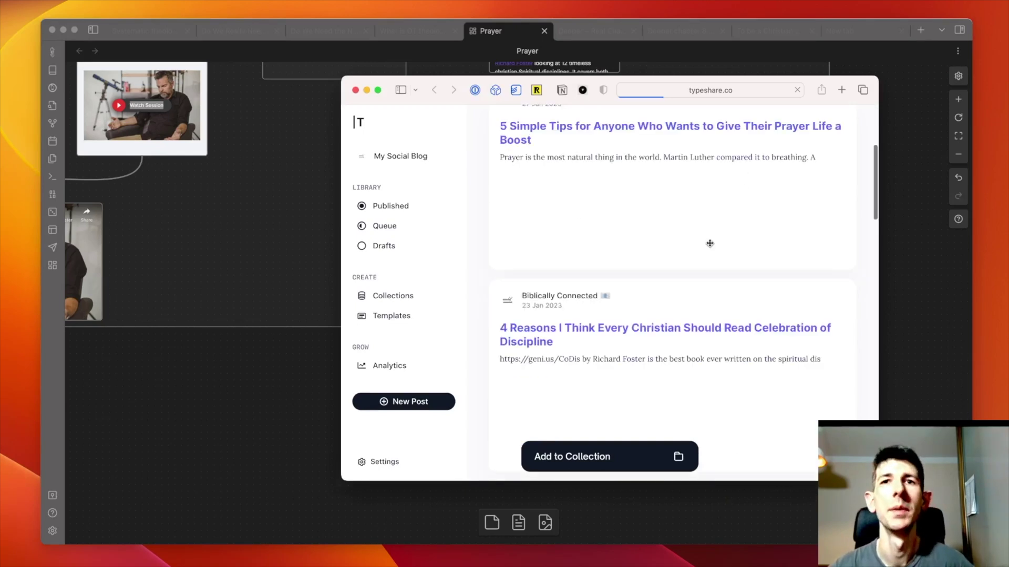
{"action": "left_click", "coordinate": [917, 253]}
- Scroll and pan the Prayer canvas to bring the Prayer card and Books on Prayer group into view
{"action": "scroll", "coordinate": [768, 203], "scroll_direction": "up", "scroll_amount": 5}
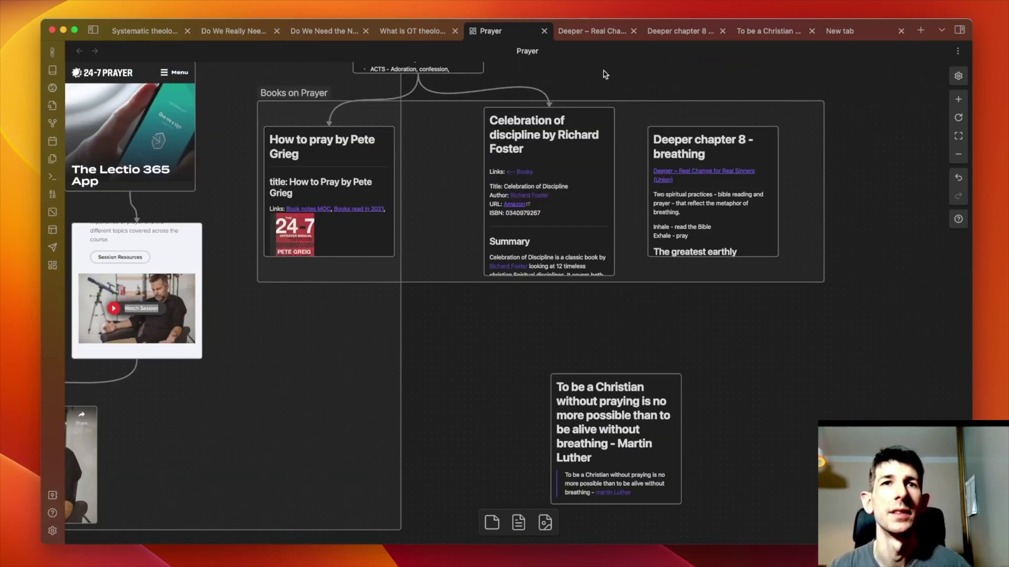
{"action": "scroll", "coordinate": [636, 131], "scroll_direction": "up", "scroll_amount": 10}
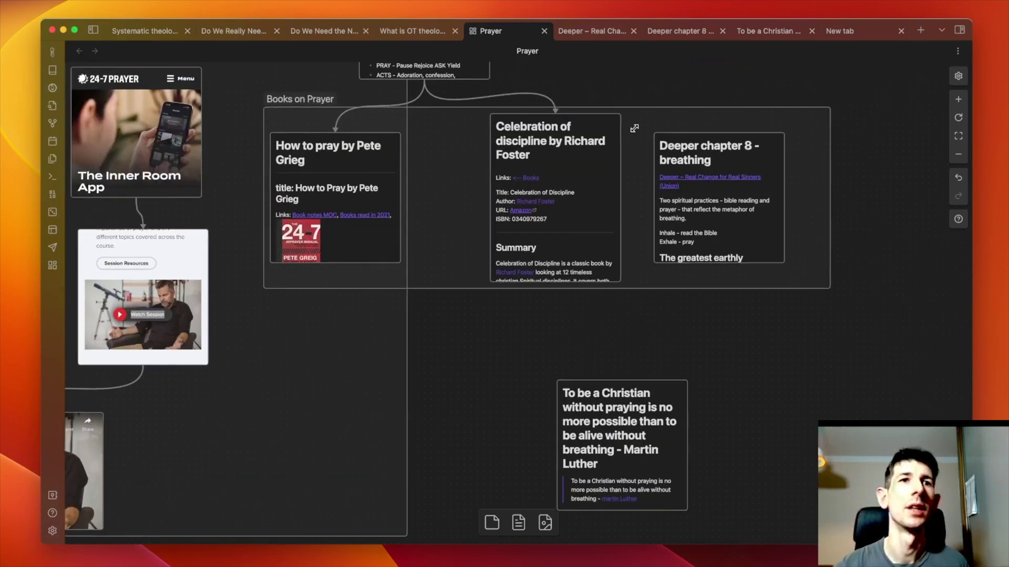
{"action": "scroll", "coordinate": [636, 131], "scroll_direction": "down", "scroll_amount": 7}
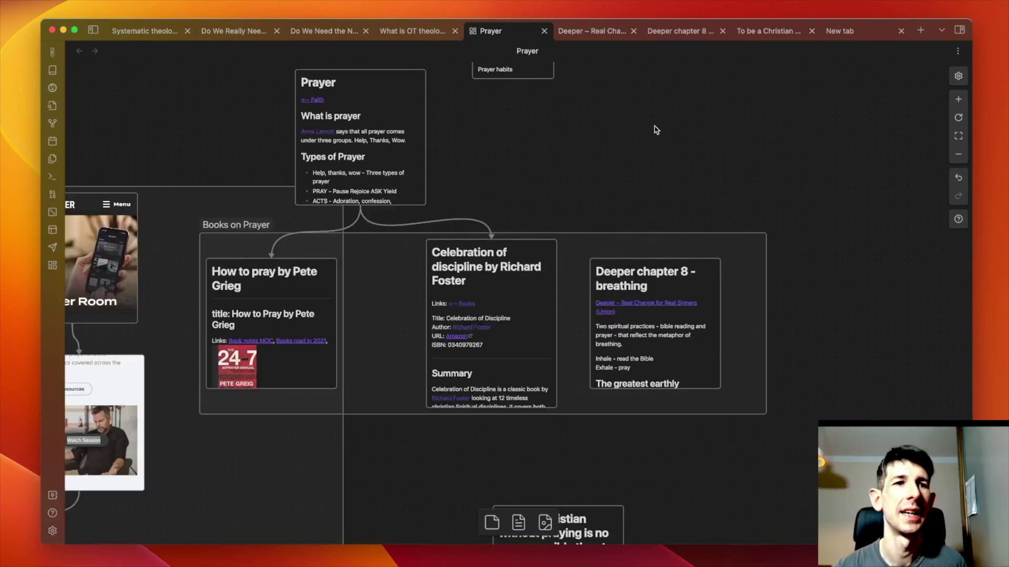
{"action": "scroll", "coordinate": [656, 130], "scroll_direction": "left", "scroll_amount": 3}
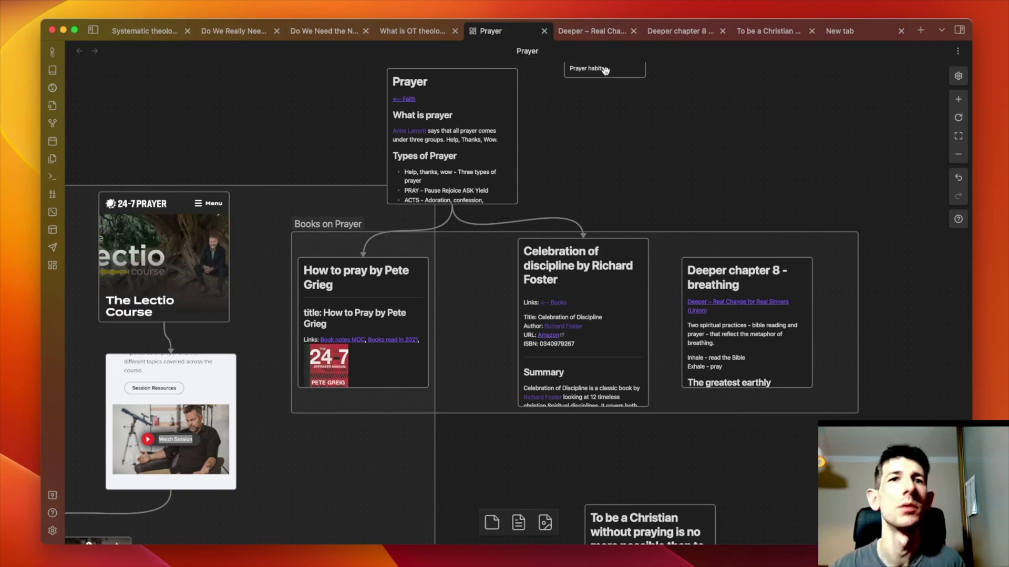
{"action": "key", "text": "super+o"}
{"action": "type", "text": "vis"}
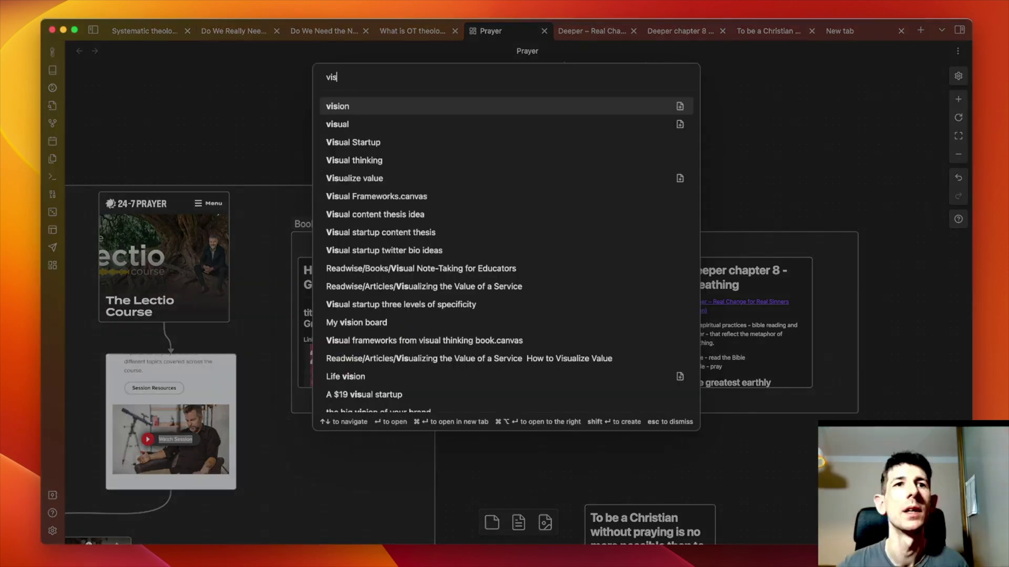
{"action": "type", "text": "ual fram"}
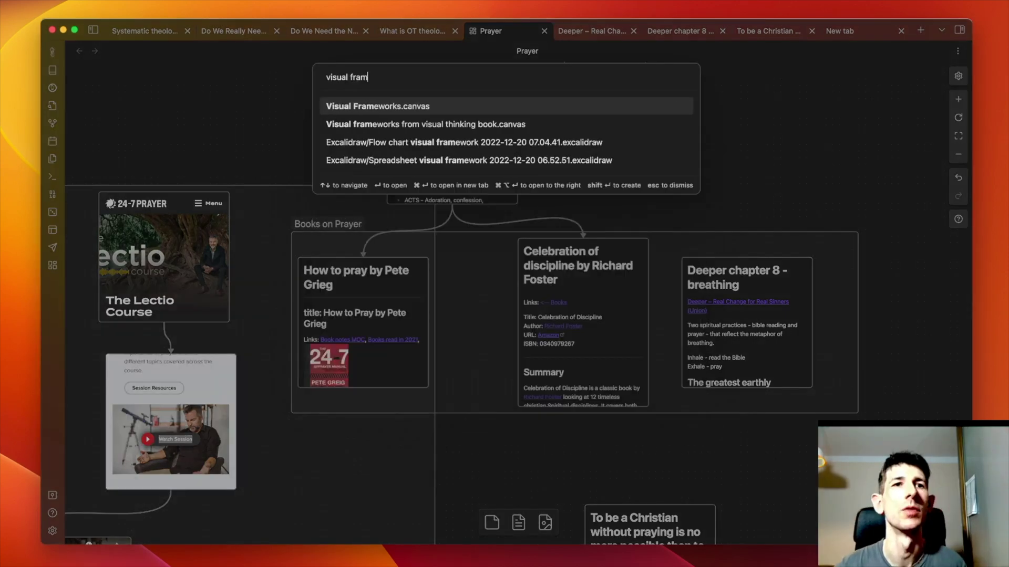
{"action": "key", "text": "Return"}
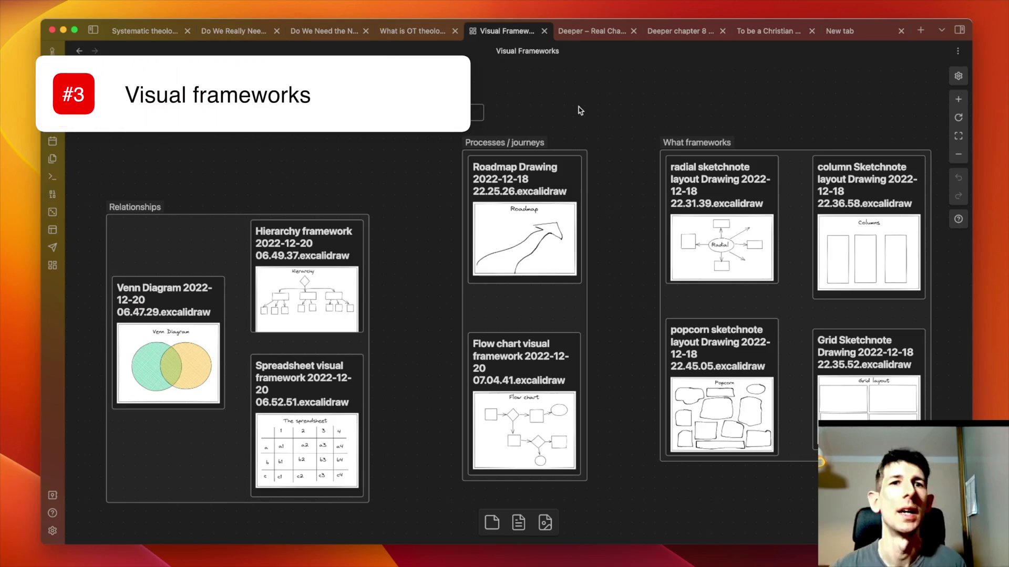
{"action": "scroll", "coordinate": [579, 126], "scroll_direction": "down", "scroll_amount": 2}
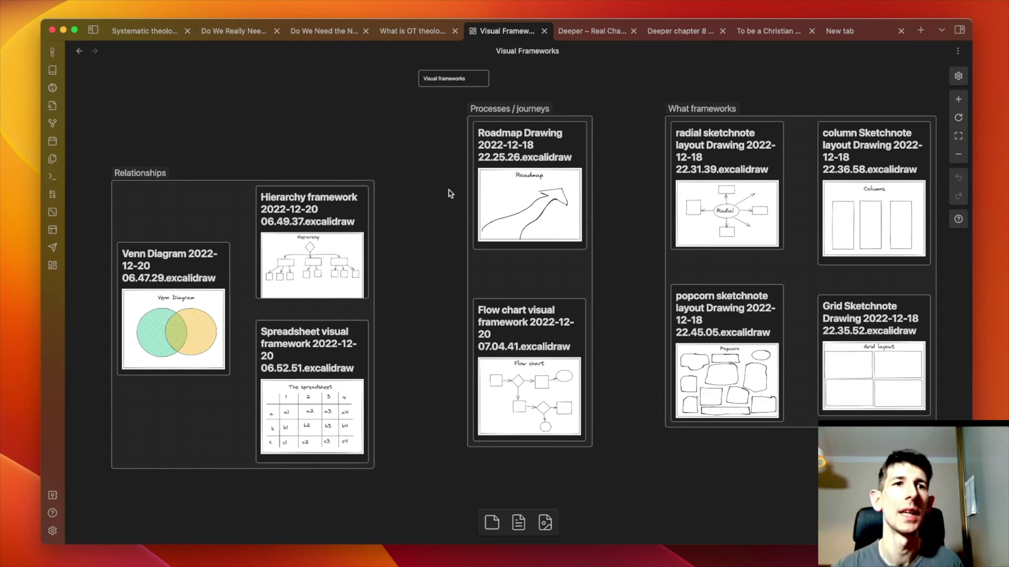
{"action": "scroll", "coordinate": [330, 340], "scroll_direction": "down", "scroll_amount": 1}
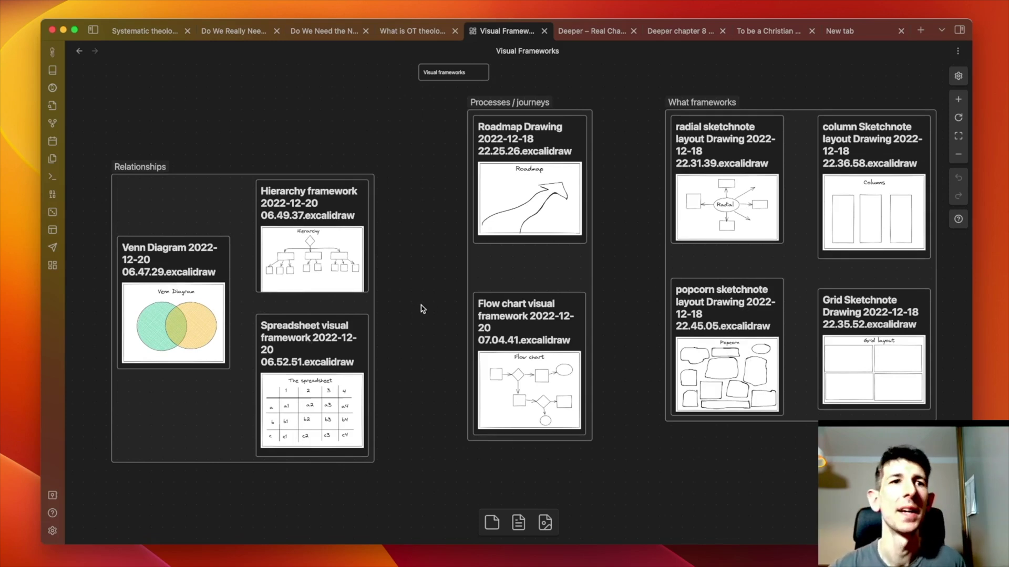
{"action": "scroll", "coordinate": [315, 274], "scroll_direction": "up", "scroll_amount": 1}
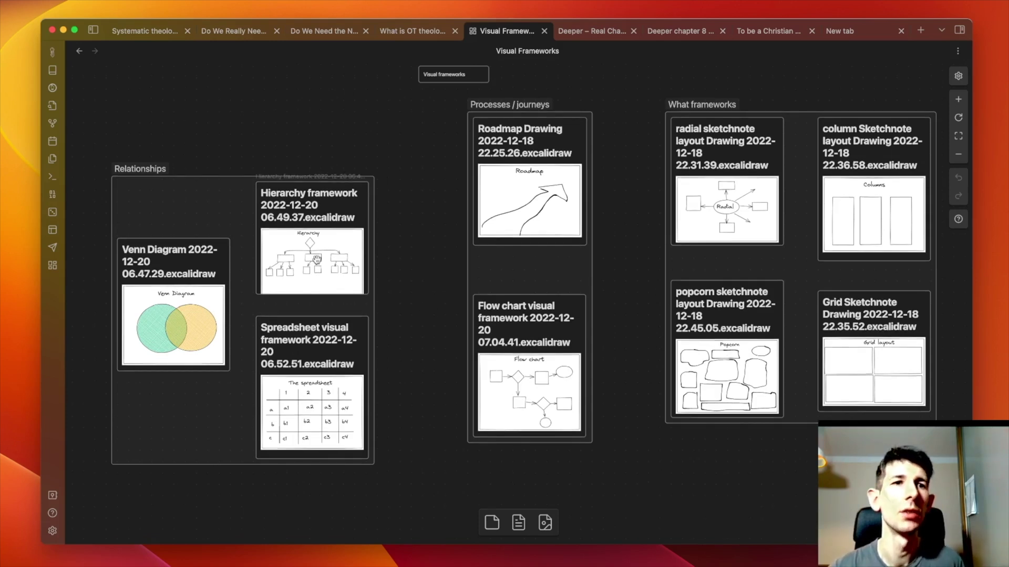
{"action": "scroll", "coordinate": [317, 258], "scroll_direction": "up", "scroll_amount": 2}
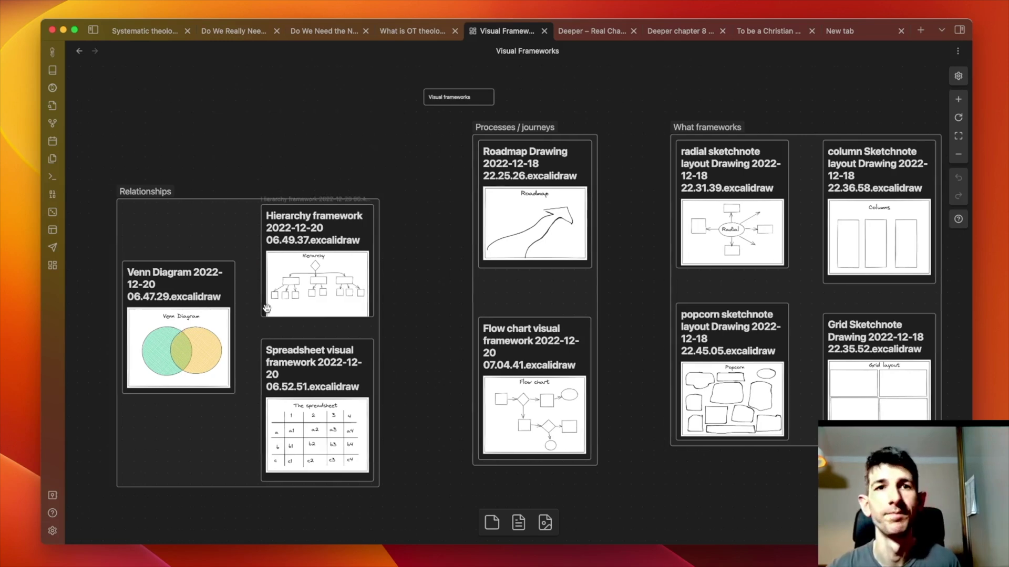
{"action": "scroll", "coordinate": [267, 309], "scroll_direction": "right", "scroll_amount": 2}
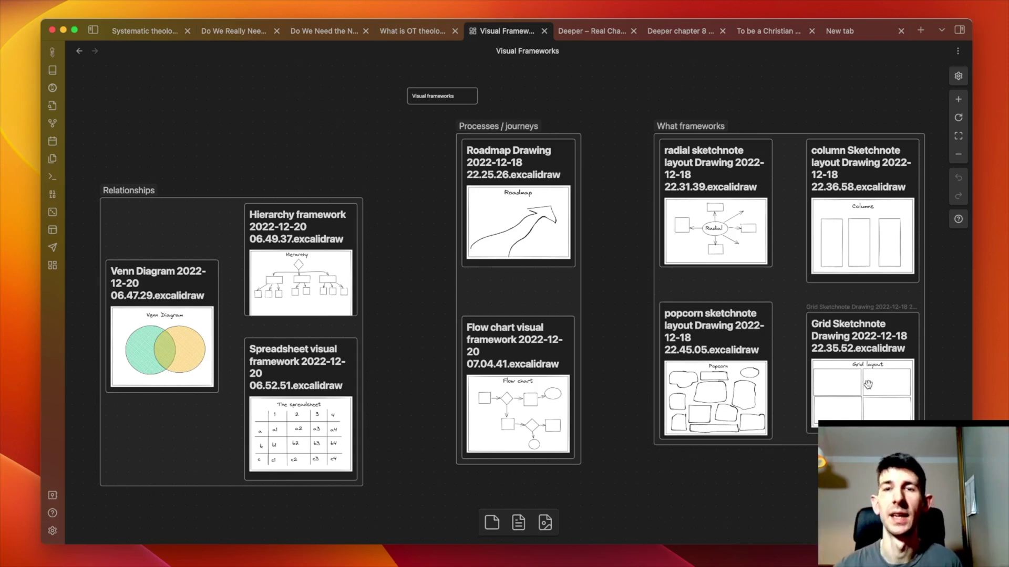
{"action": "scroll", "coordinate": [868, 385], "scroll_direction": "down", "scroll_amount": 5}
{"action": "scroll", "coordinate": [858, 210], "scroll_direction": "up", "scroll_amount": 4}
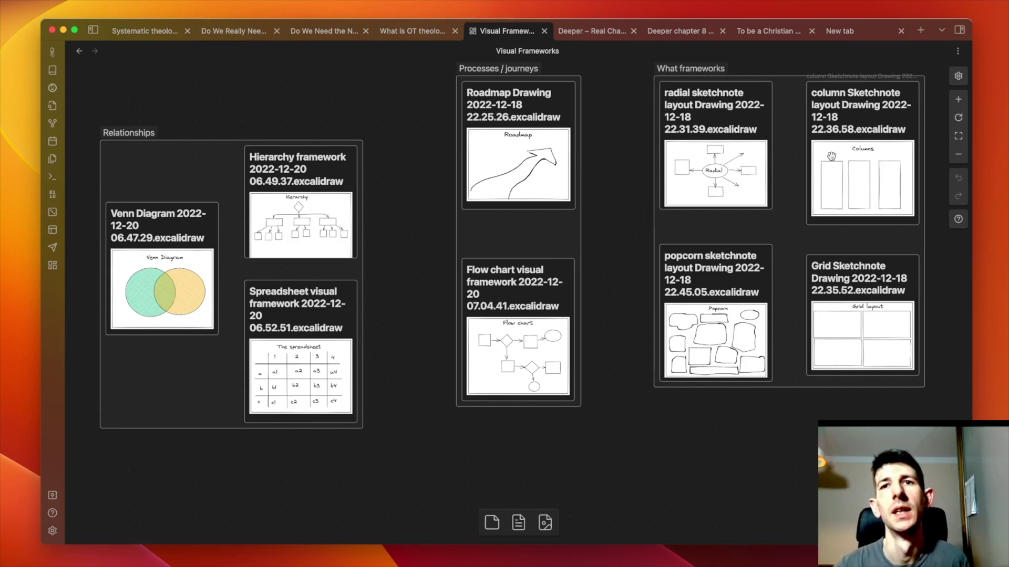
{"action": "scroll", "coordinate": [829, 191], "scroll_direction": "left", "scroll_amount": 5}
{"action": "scroll", "coordinate": [830, 192], "scroll_direction": "left", "scroll_amount": 4}
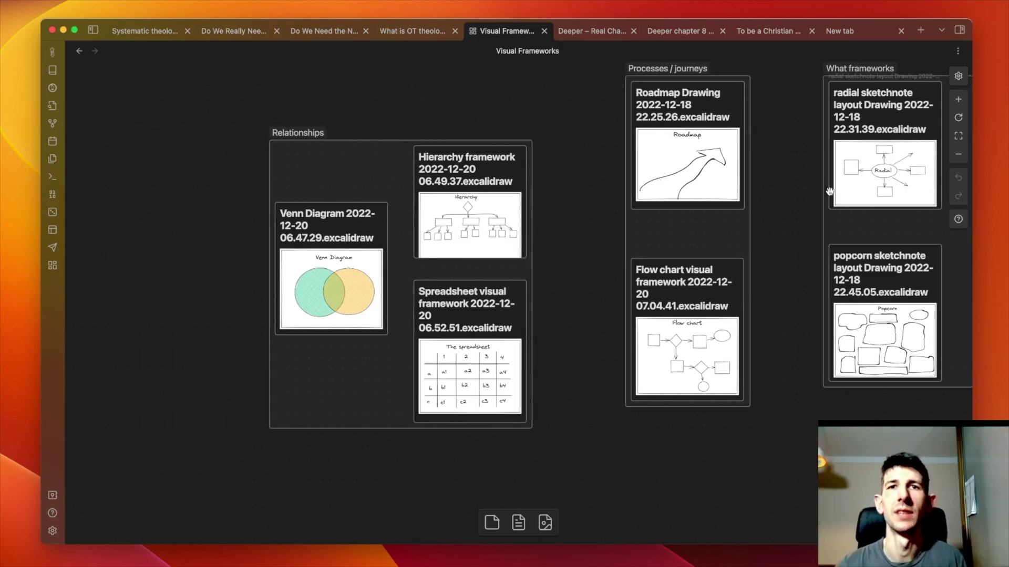
{"action": "scroll", "coordinate": [830, 192], "scroll_direction": "right", "scroll_amount": 2}
{"action": "scroll", "coordinate": [815, 192], "scroll_direction": "right", "scroll_amount": 5}
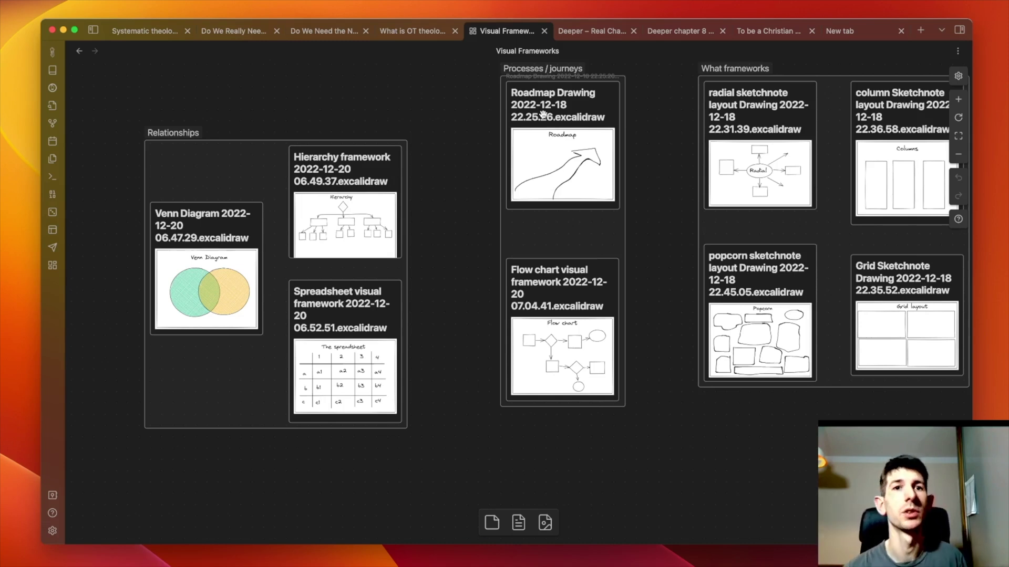
{"action": "scroll", "coordinate": [544, 114], "scroll_direction": "down", "scroll_amount": 2}
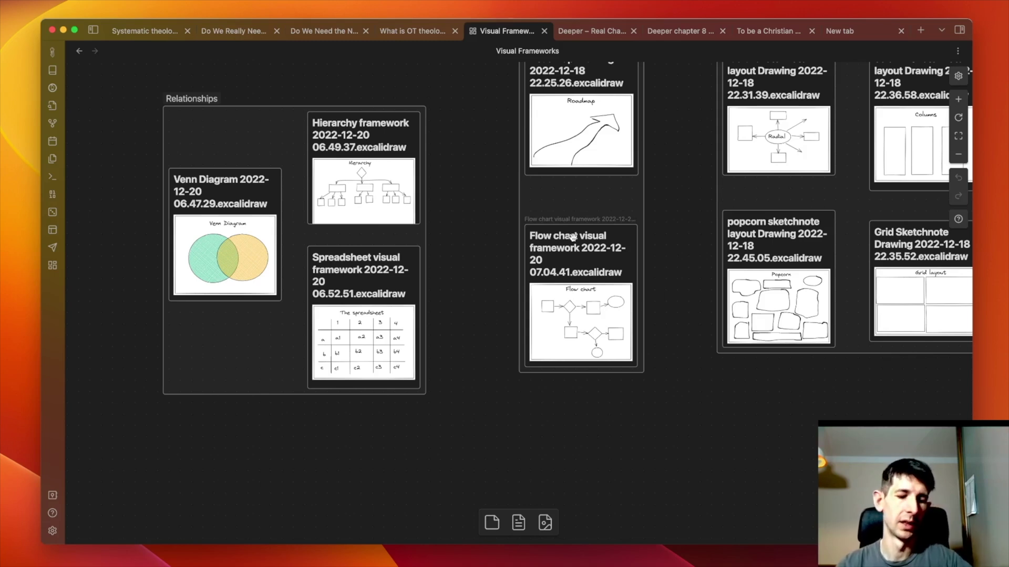
{"action": "scroll", "coordinate": [572, 237], "scroll_direction": "up", "scroll_amount": 4}
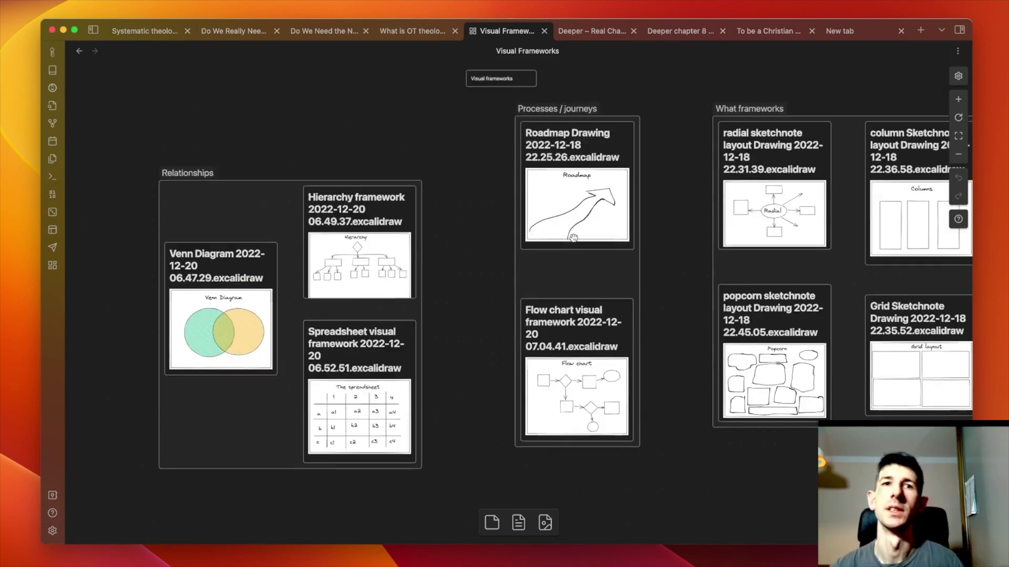
{"action": "scroll", "coordinate": [572, 222], "scroll_direction": "down", "scroll_amount": 2}
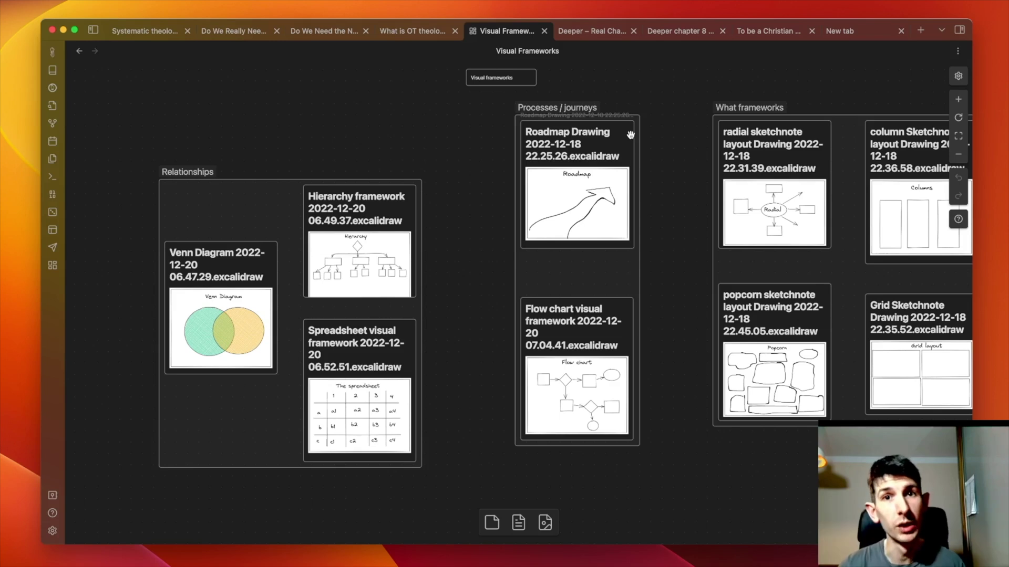
{"action": "scroll", "coordinate": [450, 61], "scroll_direction": "left", "scroll_amount": 3}
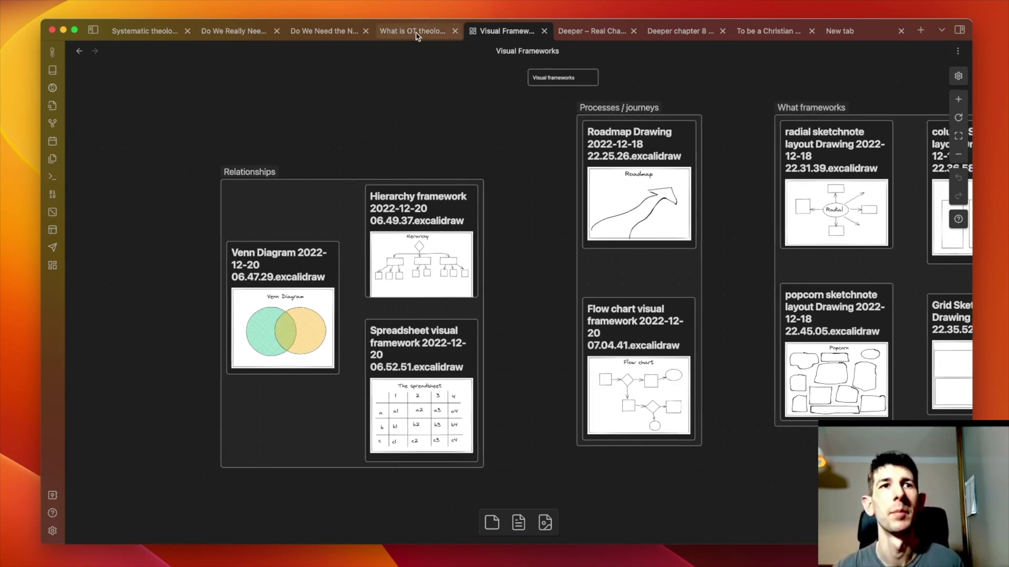
- After glancing at the Systematic theology essay, open BS-ST 722 - Old Testament Theology by searching 'bs'
{"action": "left_click", "coordinate": [158, 35]}
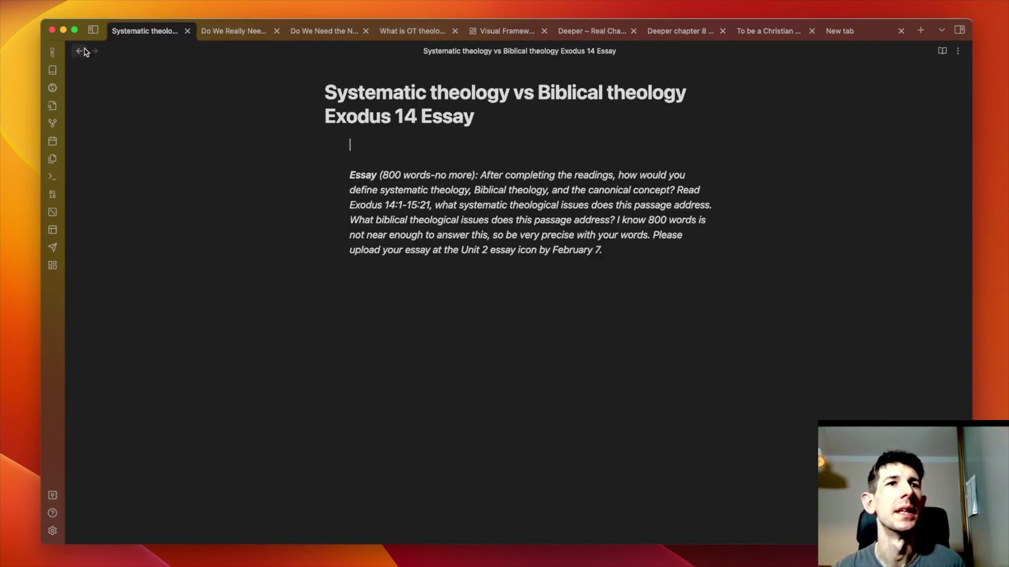
{"action": "left_click", "coordinate": [502, 31]}
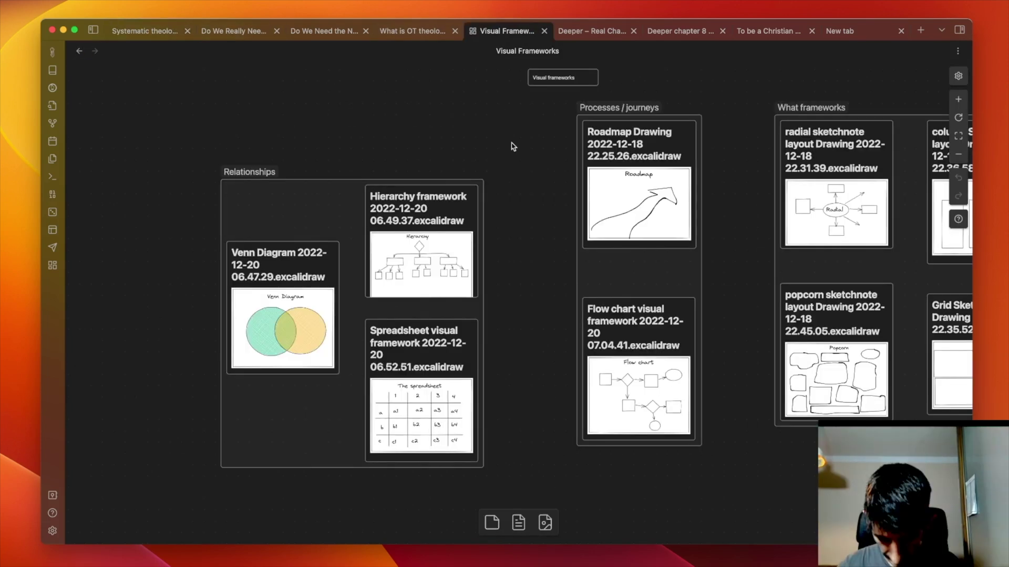
{"action": "key", "text": "super+o"}
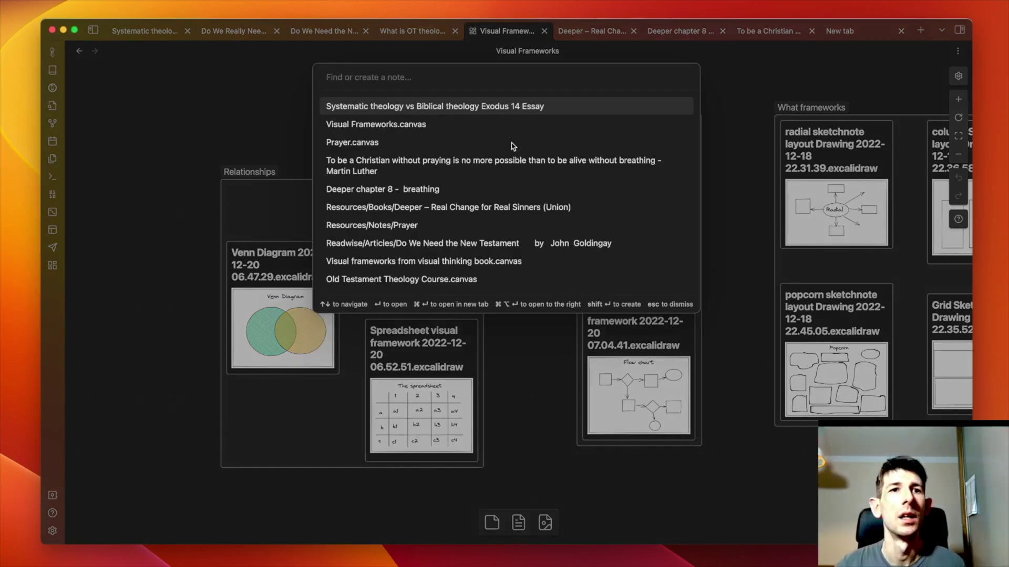
{"action": "type", "text": "bs"}
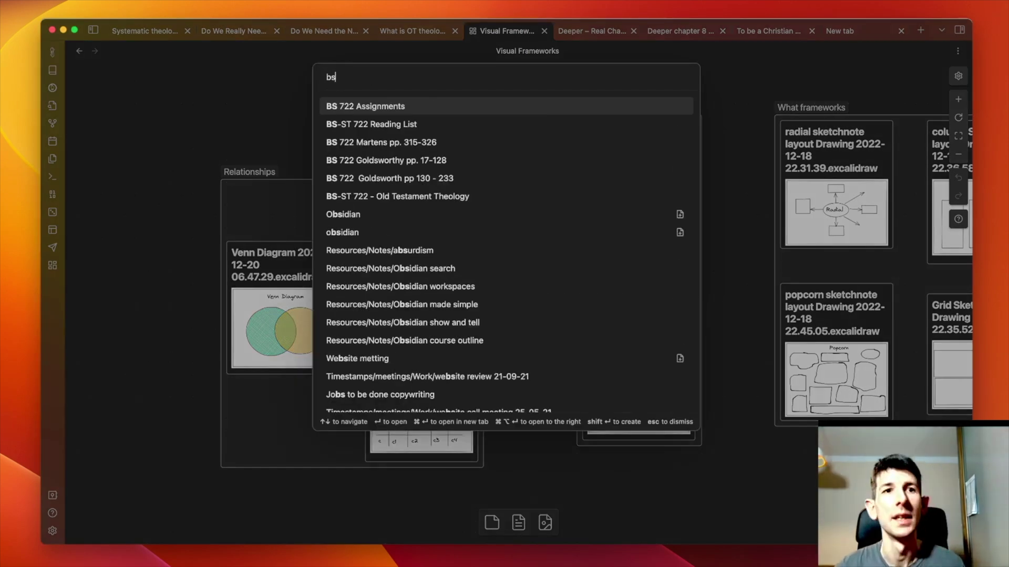
{"action": "key", "text": "Down"}
{"action": "key", "text": "Down"}
{"action": "key", "text": "Down"}
{"action": "key", "text": "Down"}
{"action": "key", "text": "Down"}
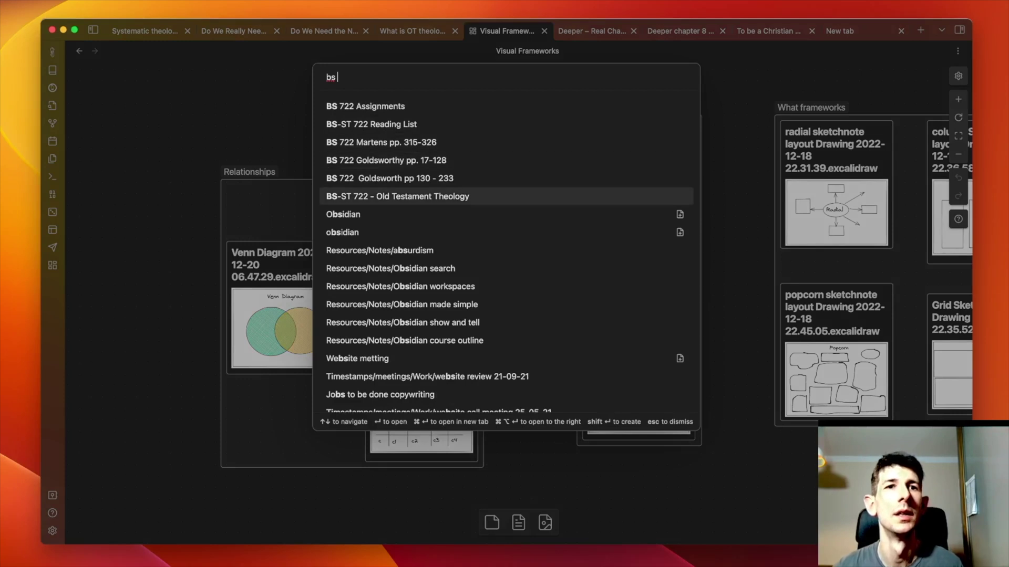
{"action": "key", "text": "Return"}
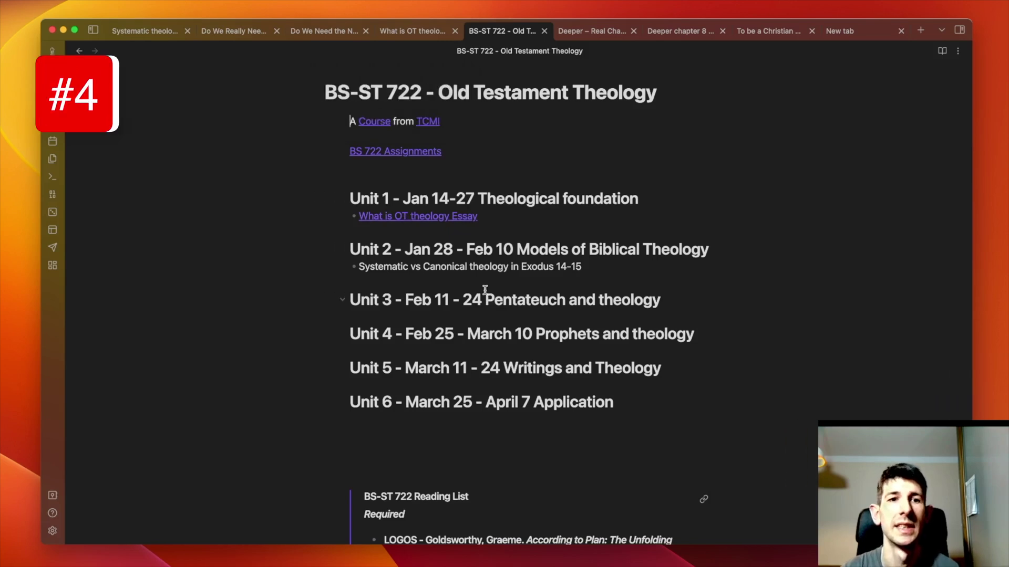
- Inspect the reading list embed's source markup under the heading, then let it render again
{"action": "left_click", "coordinate": [347, 480]}
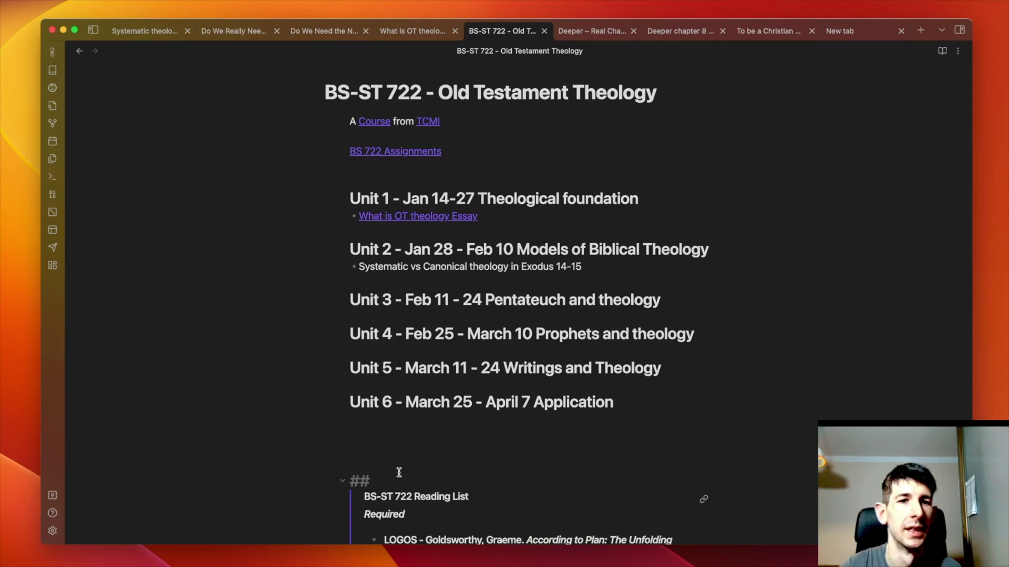
{"action": "type", "text": "![[BS-ST 722 Reading List]]"}
{"action": "left_click", "coordinate": [378, 424]}
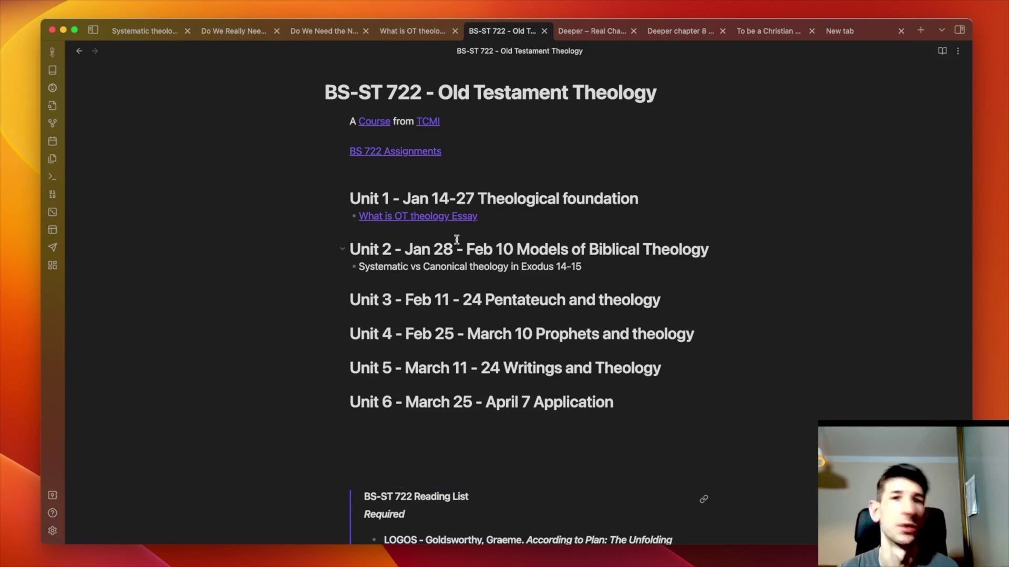
{"action": "scroll", "coordinate": [438, 279], "scroll_direction": "down", "scroll_amount": 1}
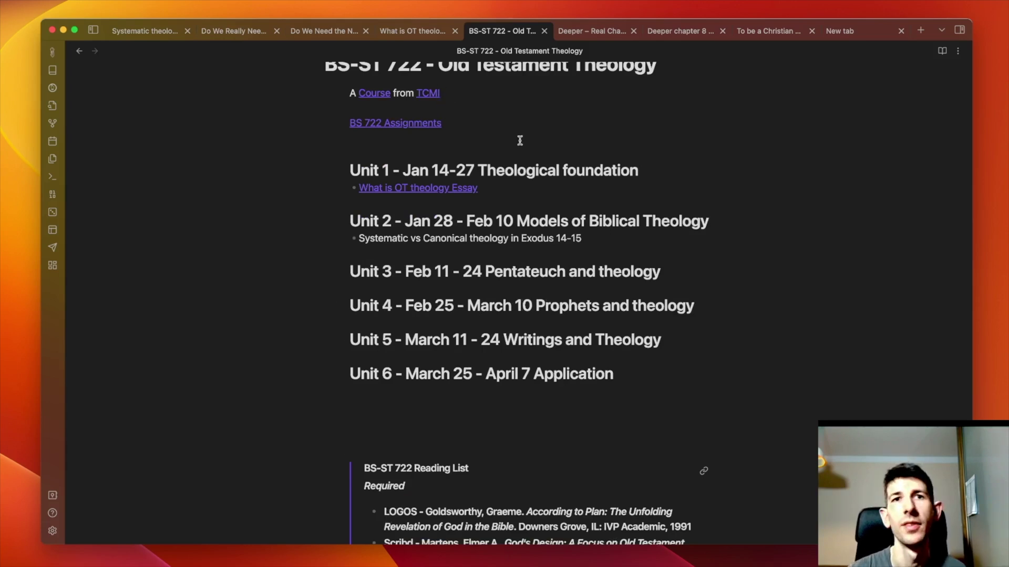
- Open Old Testament Theology Course.canvas from the Quick Switcher's recent list
{"action": "key", "text": "super+o"}
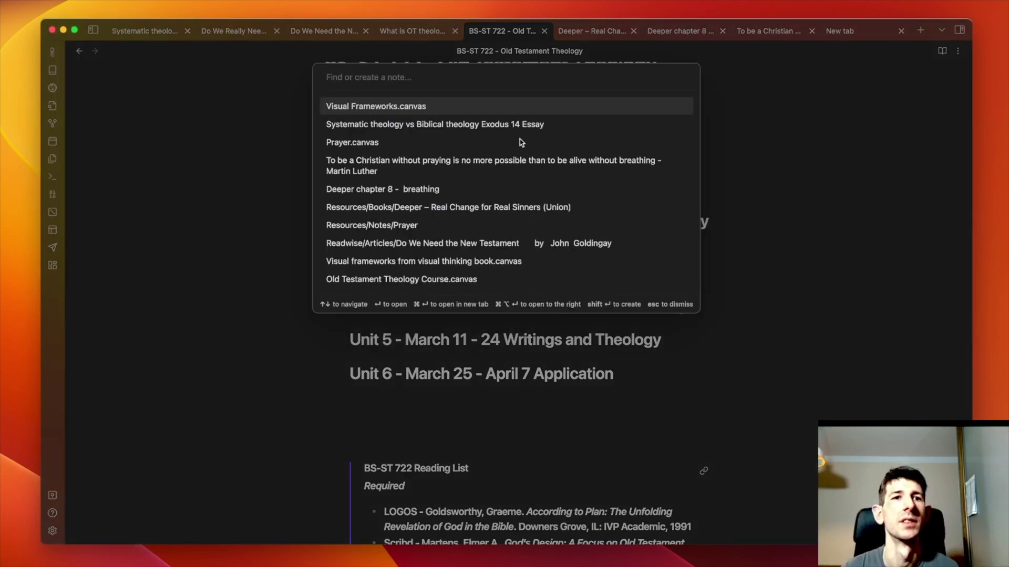
{"action": "key", "text": "Down"}
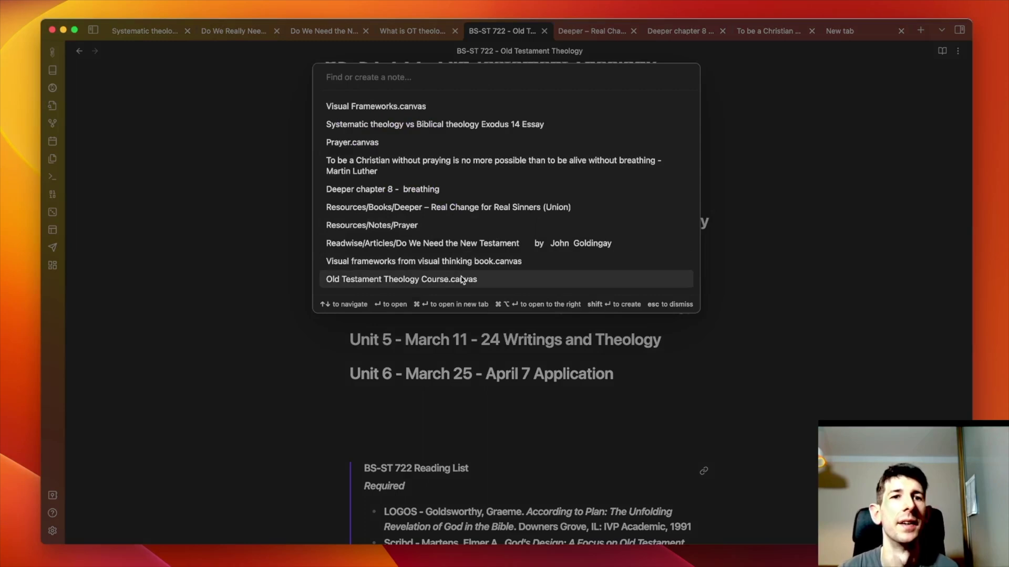
{"action": "key", "text": "Return"}
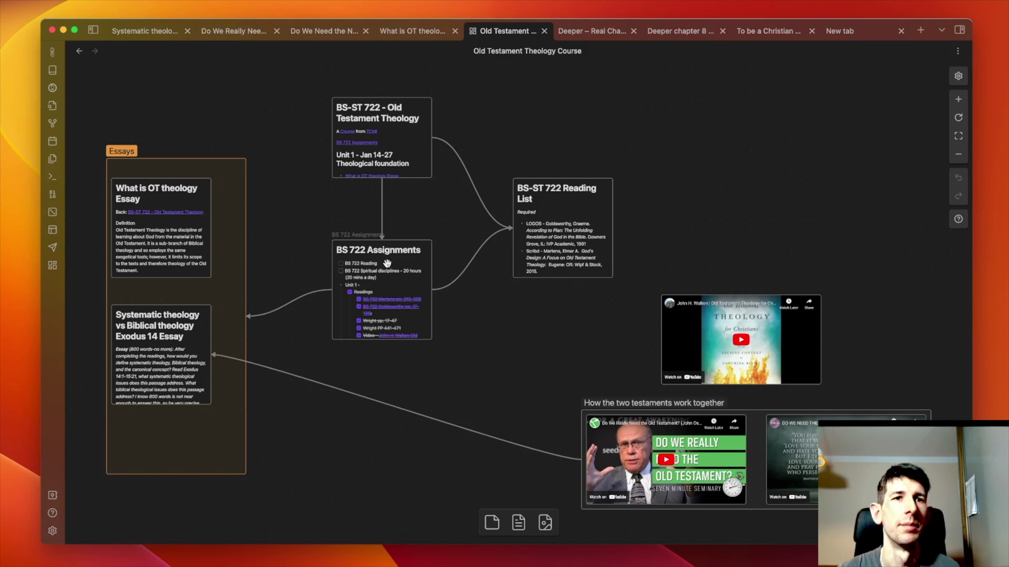
{"action": "left_click", "coordinate": [447, 281]}
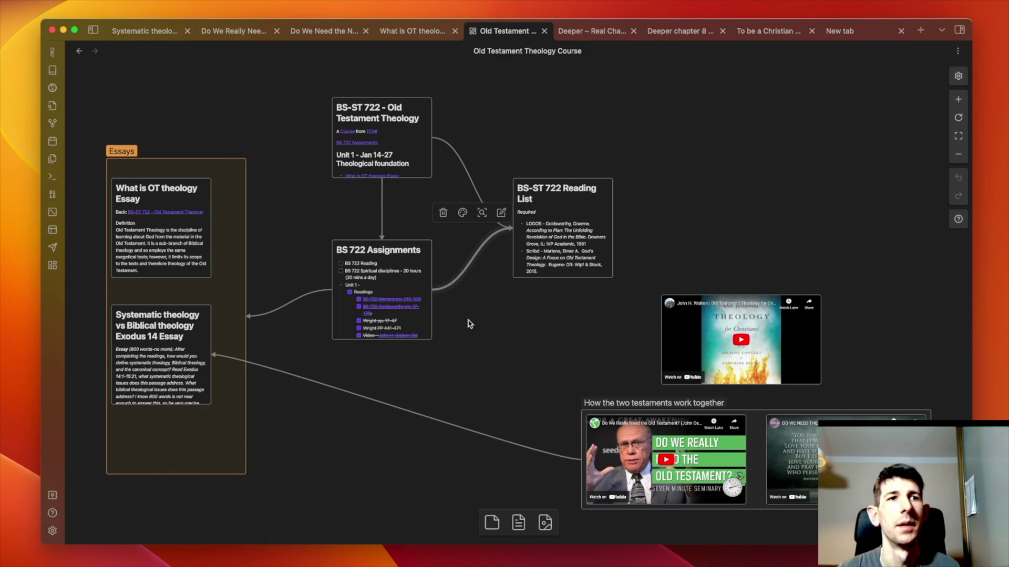
{"action": "scroll", "coordinate": [158, 260], "scroll_direction": "down", "scroll_amount": 2}
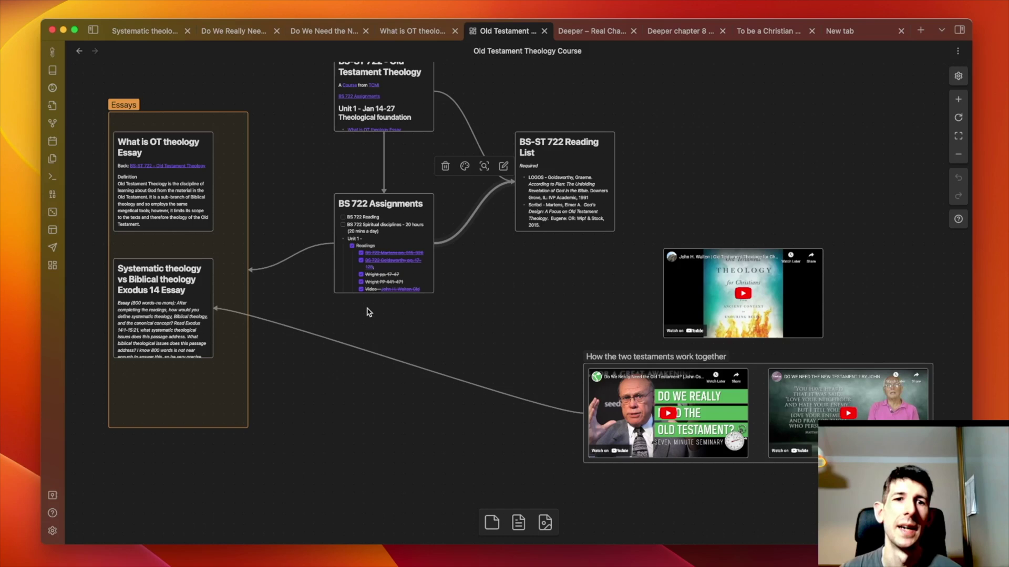
{"action": "scroll", "coordinate": [200, 503], "scroll_direction": "up", "scroll_amount": 1}
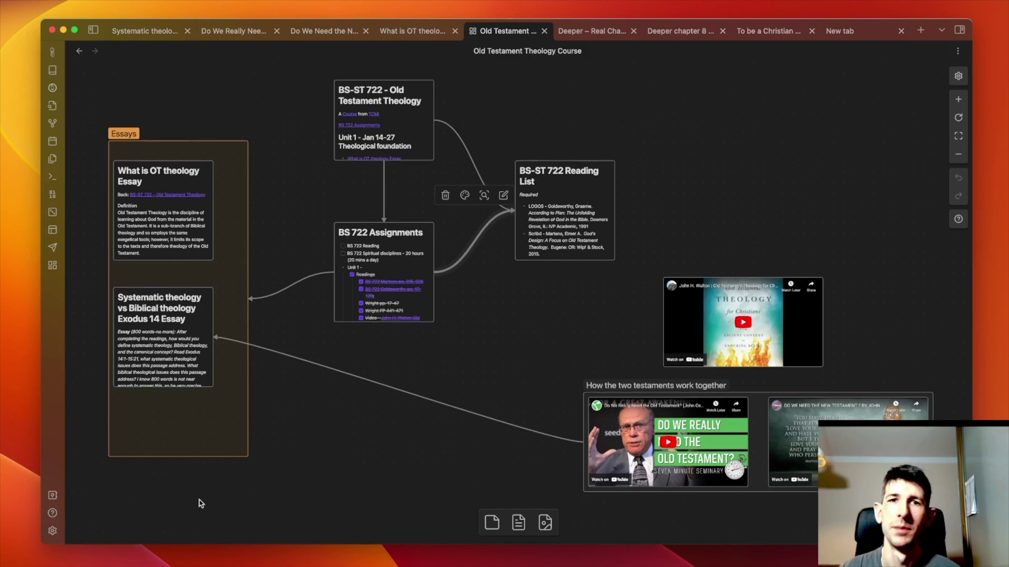